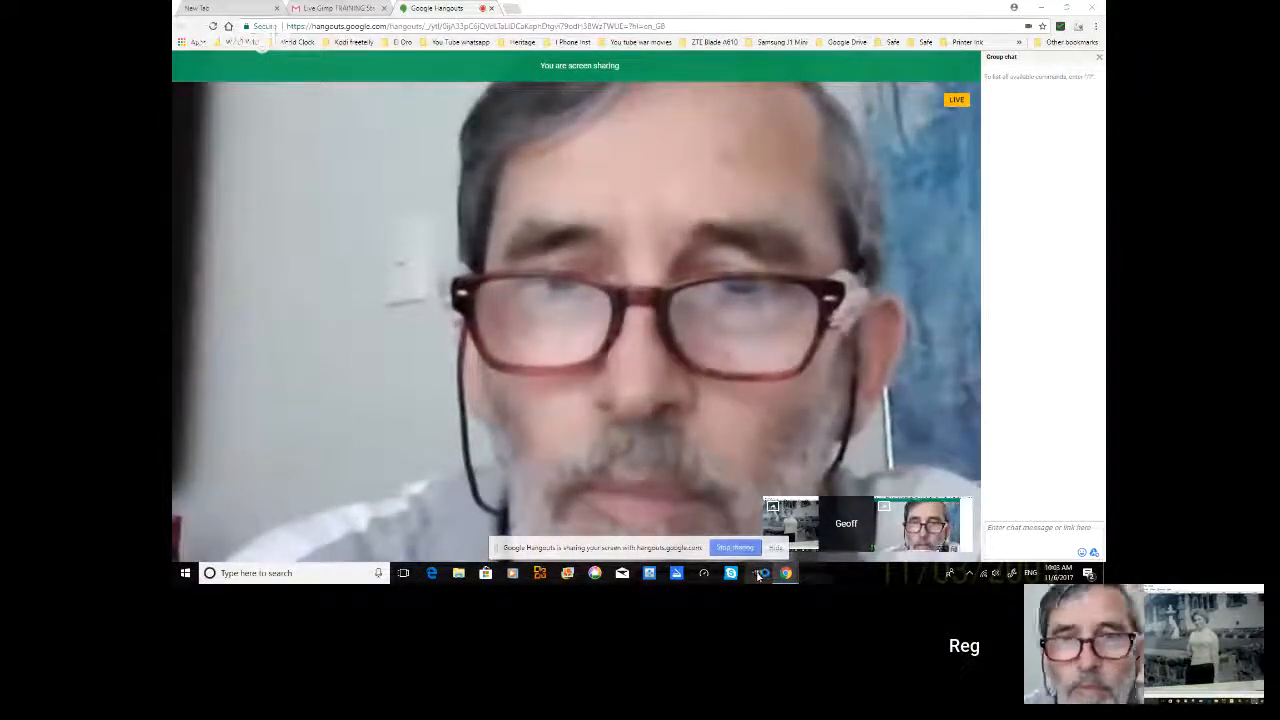
- Launch GIMP on the shared desktop and close the Start menu
click(757, 573)
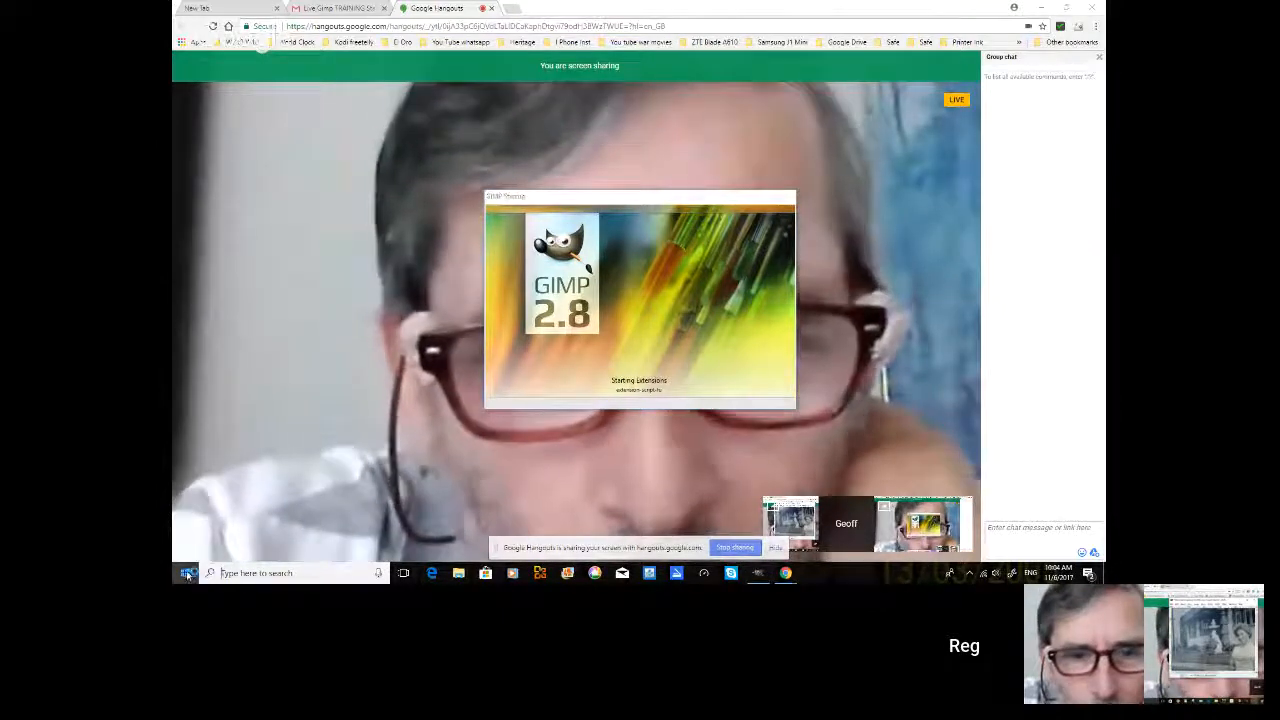
click(186, 573)
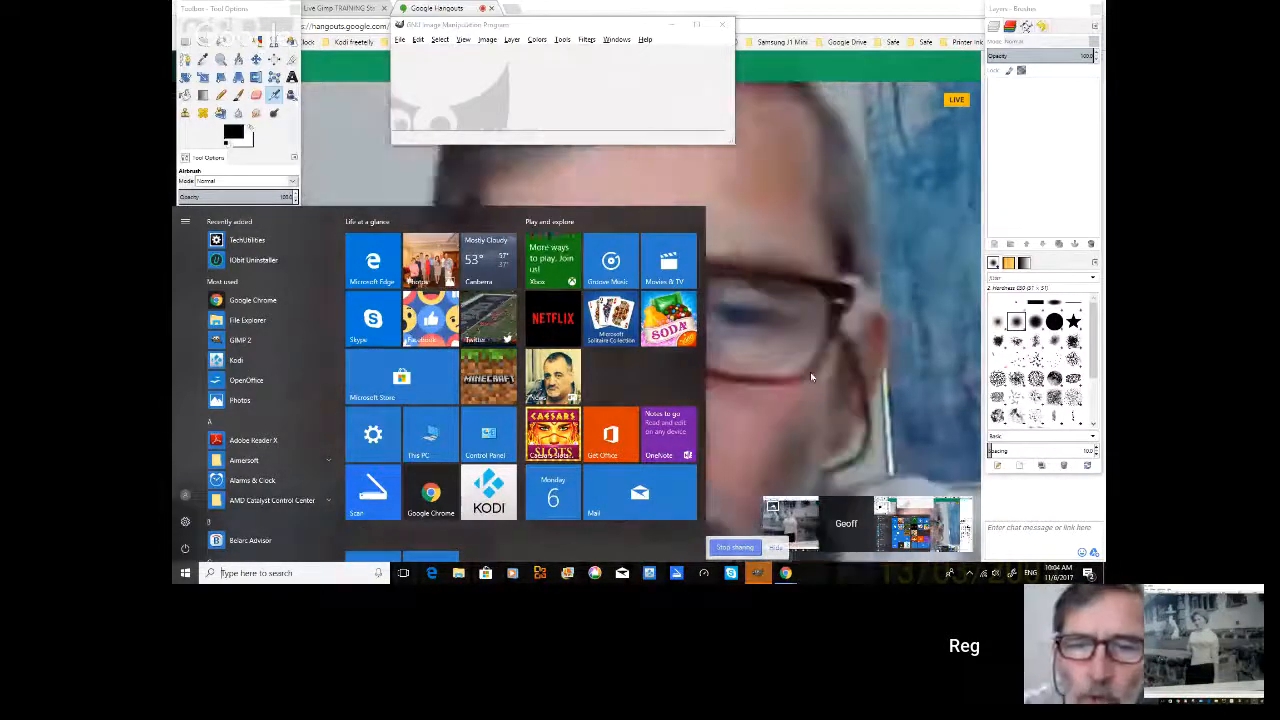
click(810, 372)
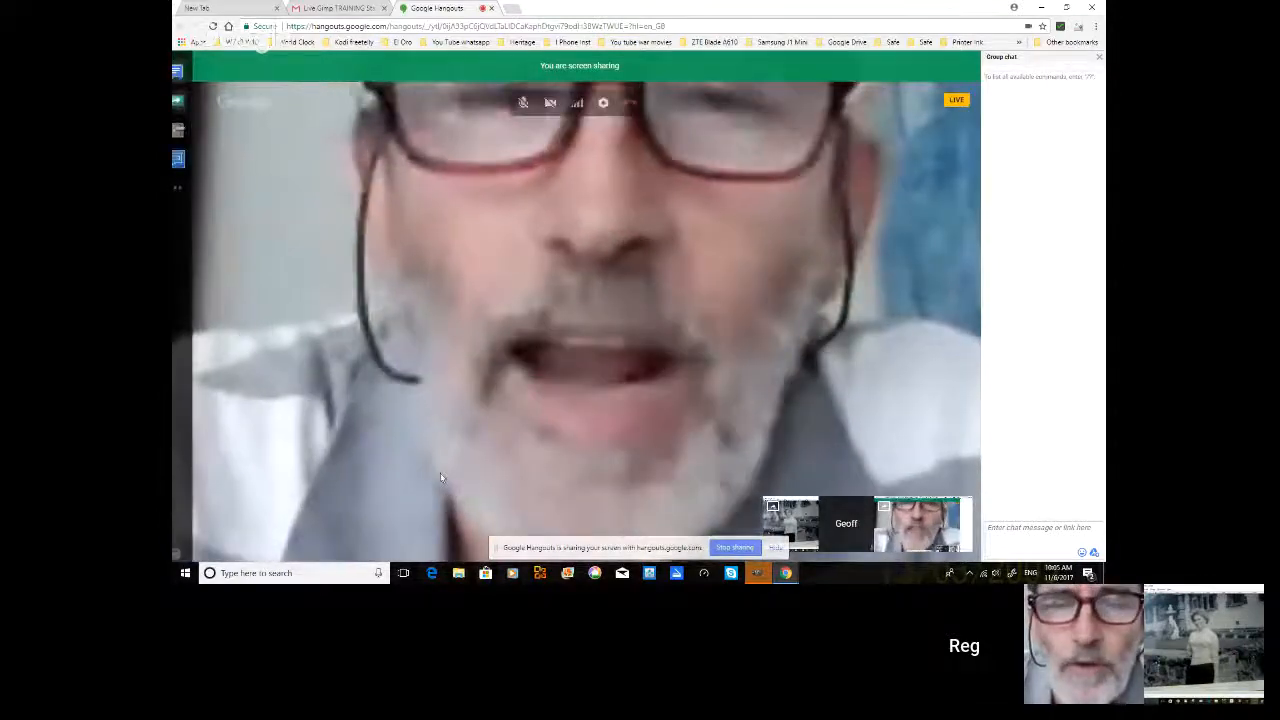
mouse_move(843, 522)
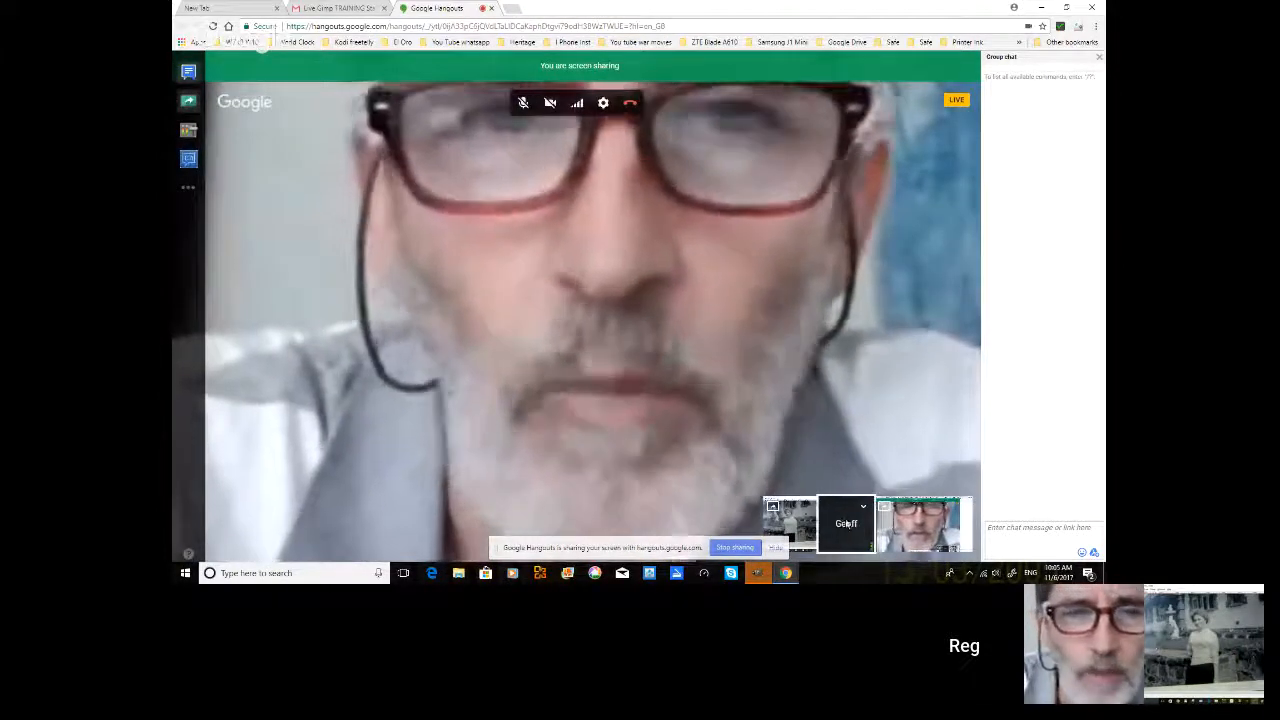
click(864, 508)
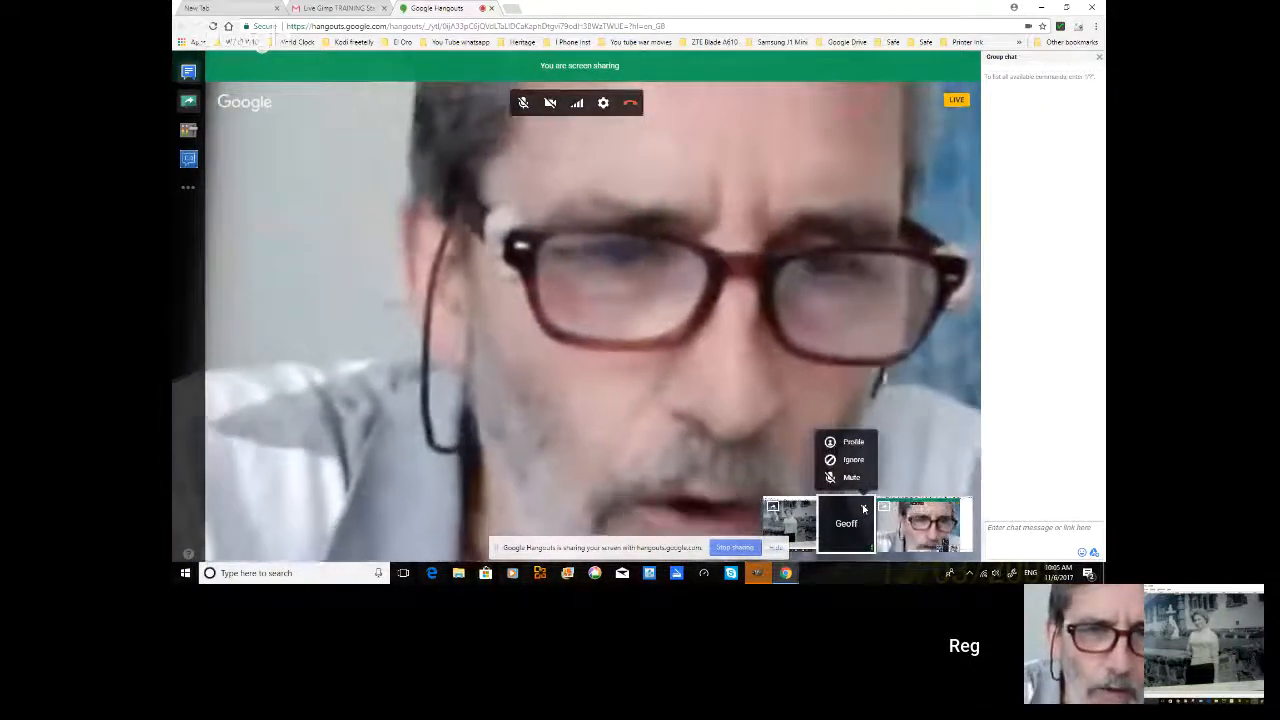
click(893, 446)
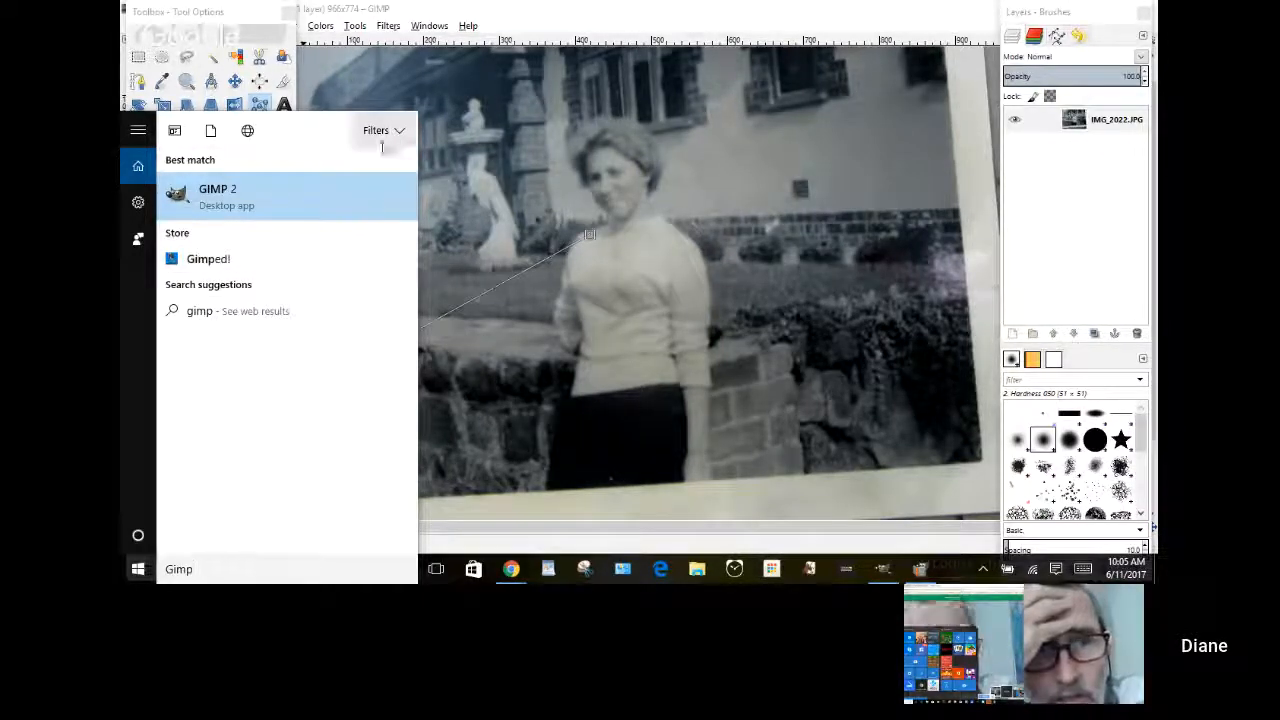
- Dismiss the Windows search results and switch from Cage Transform to the Rectangle Select tool
click(1054, 229)
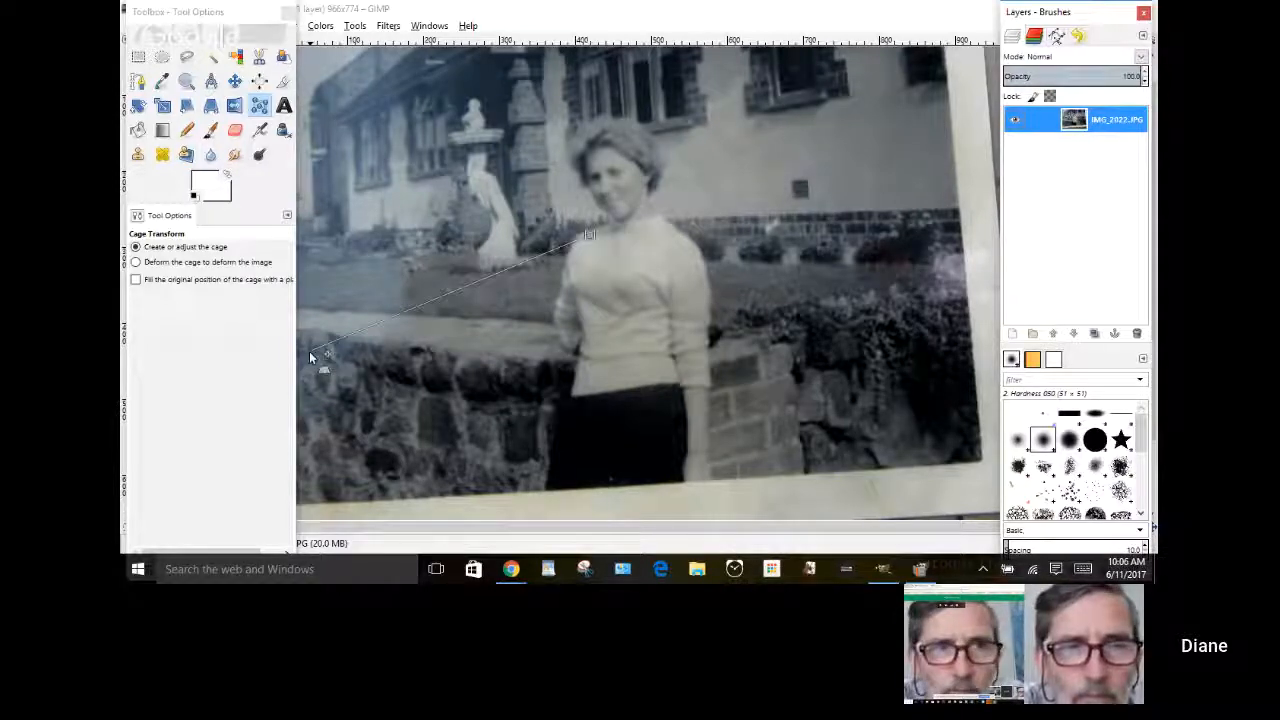
click(625, 332)
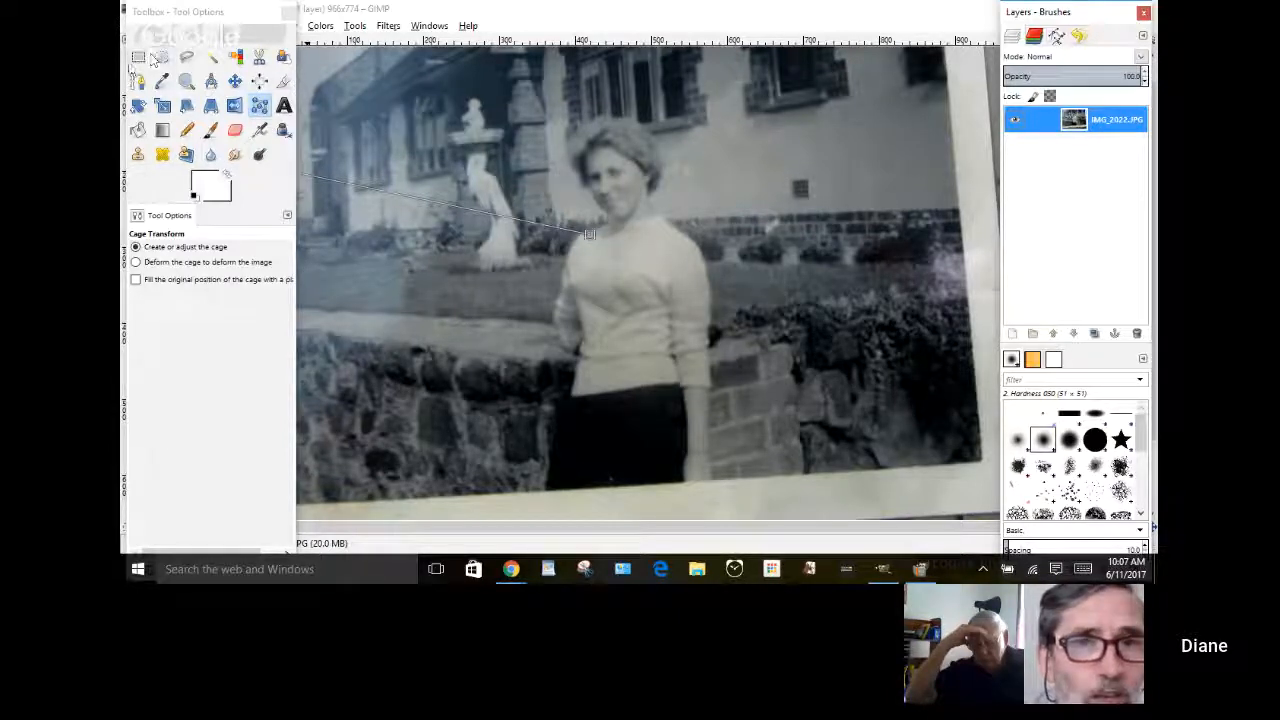
click(139, 59)
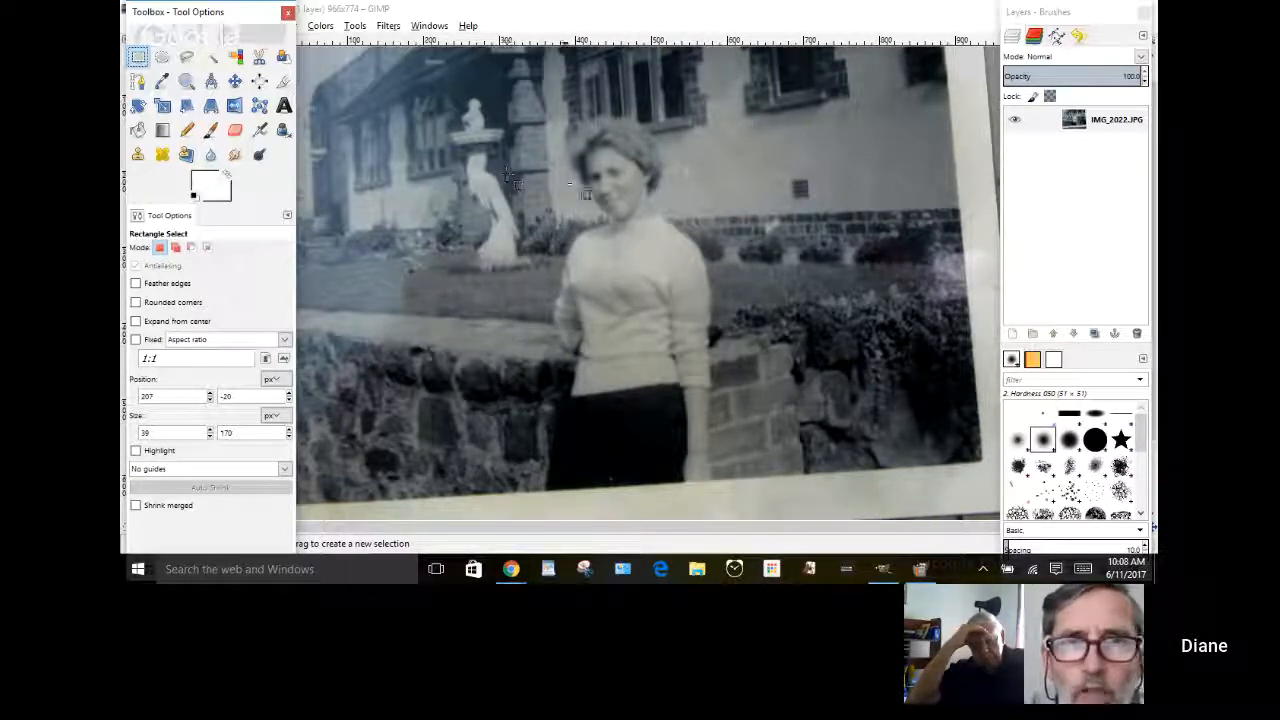
- Close the IMG_2022 image and discard its unsaved changes
drag(771, 7, 770, 103)
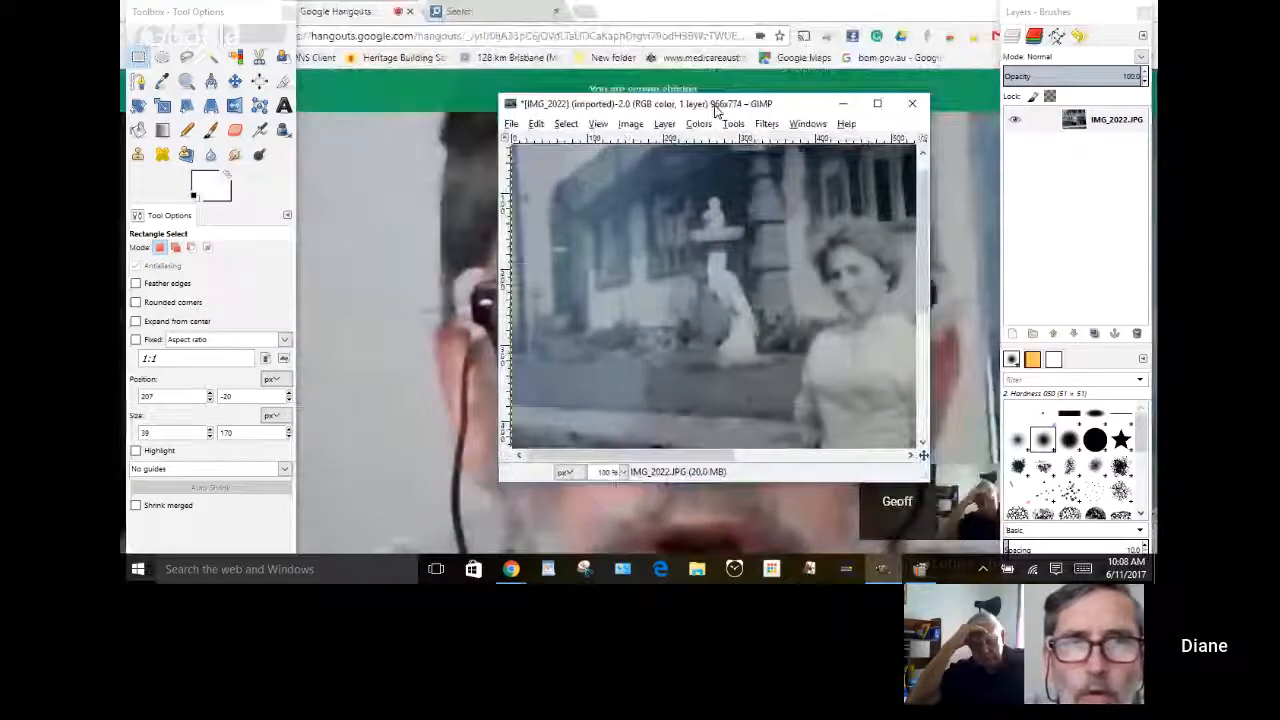
click(912, 106)
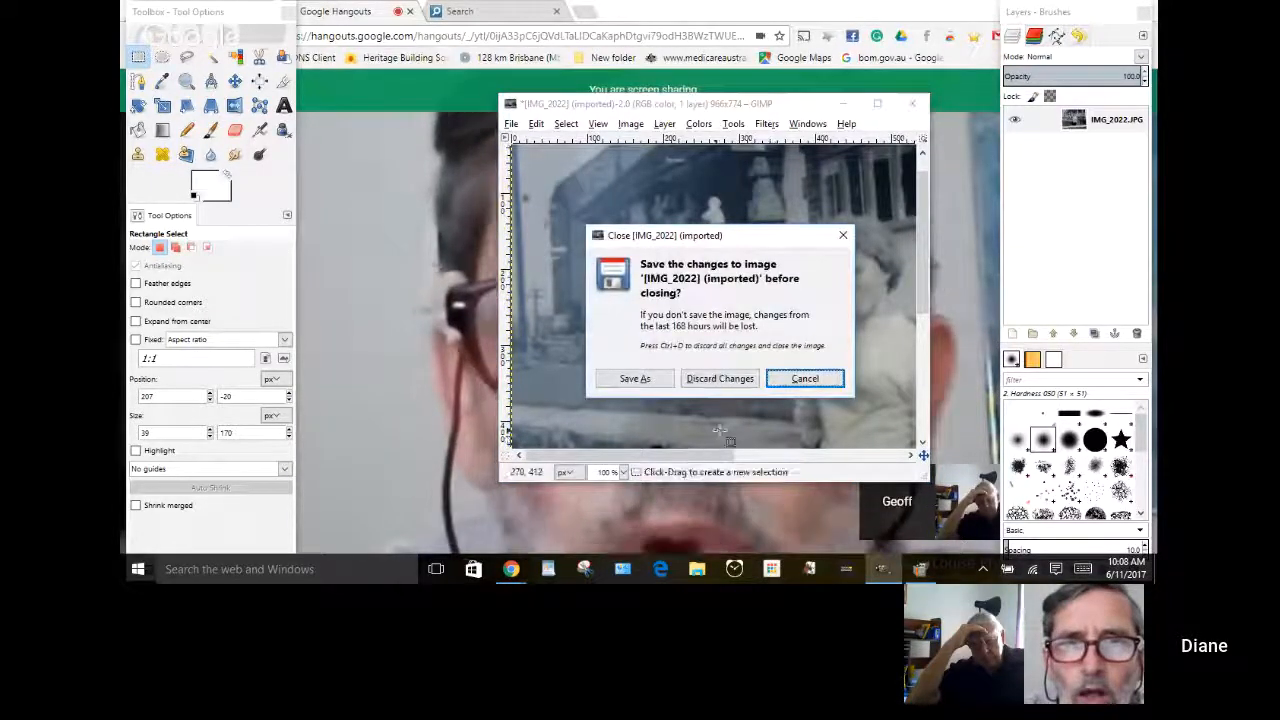
click(812, 380)
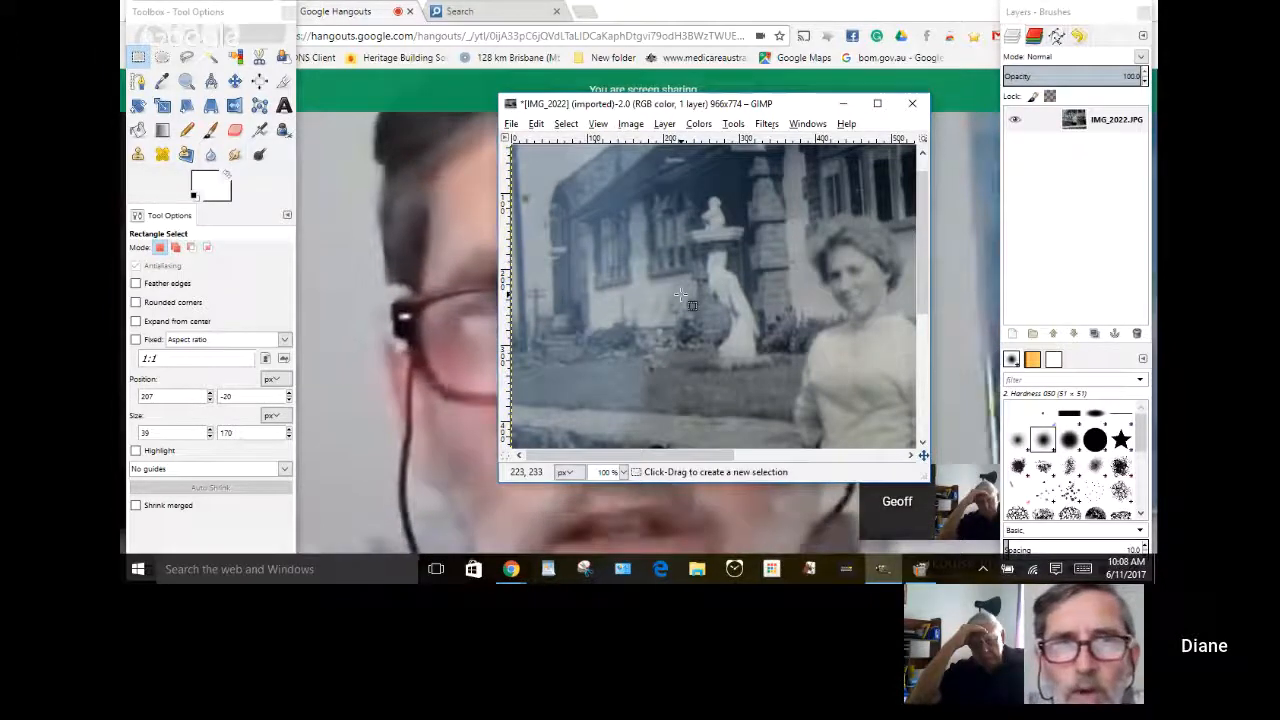
click(914, 104)
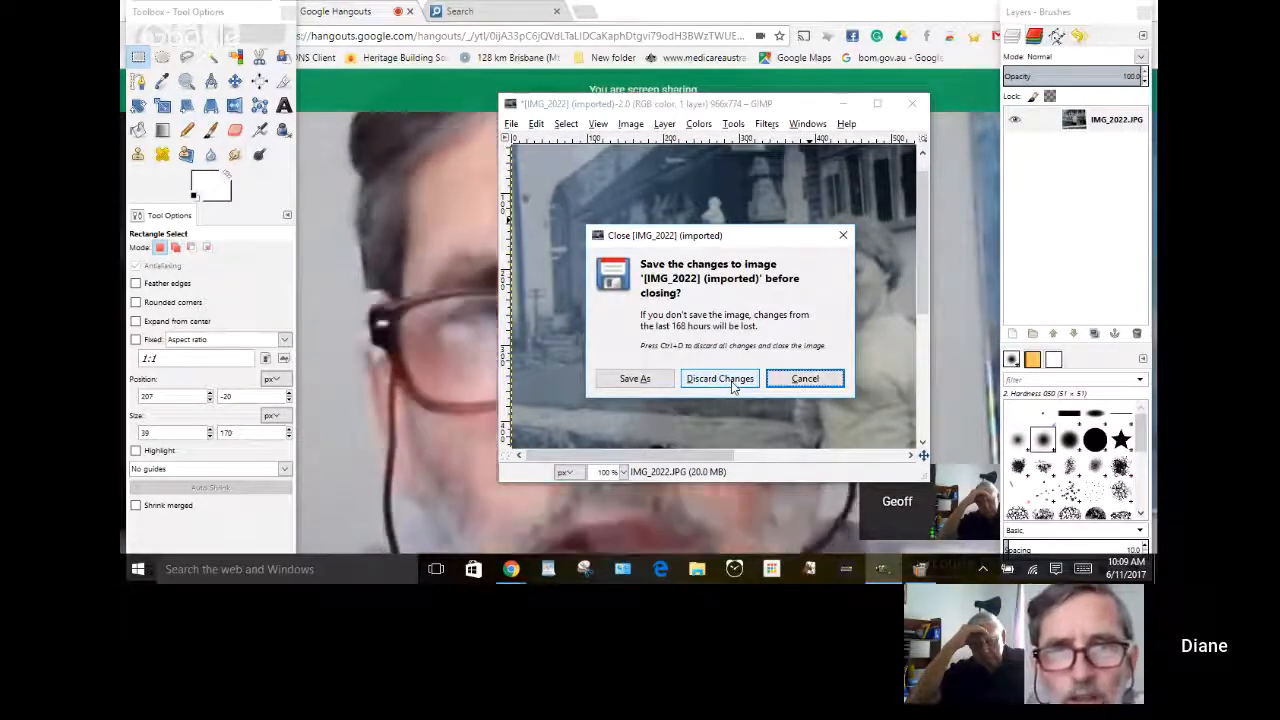
click(731, 385)
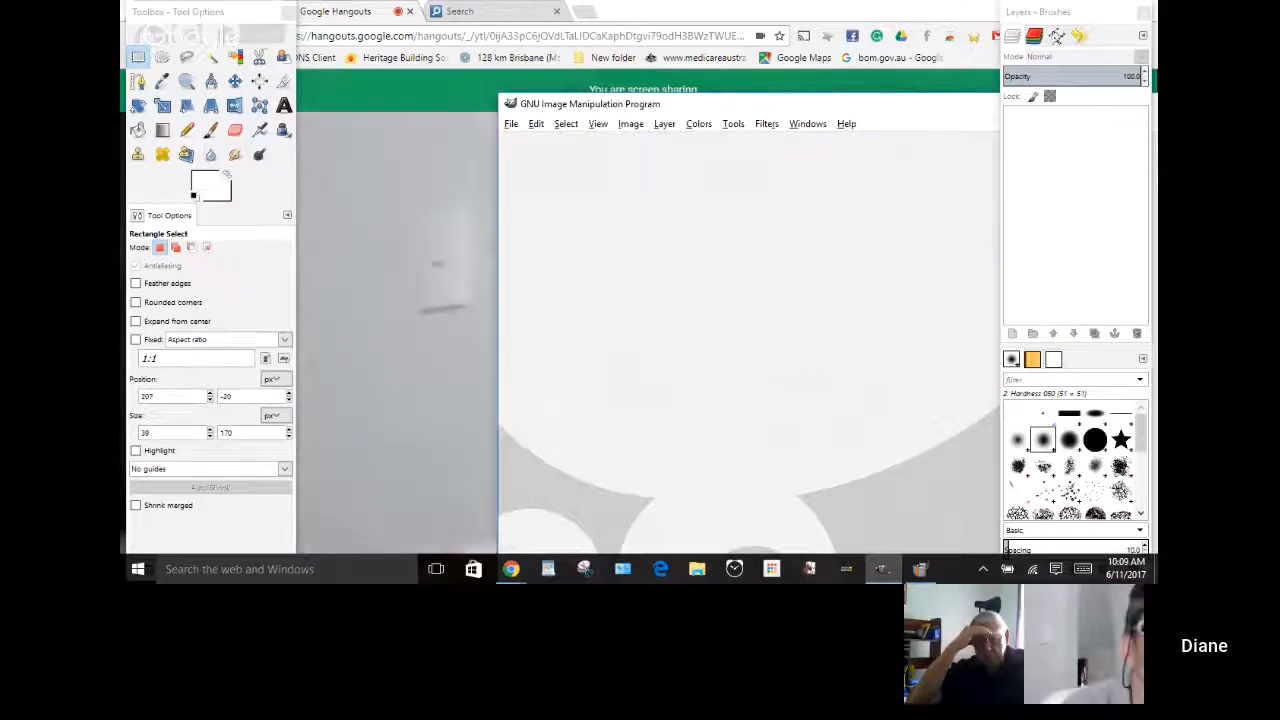
- Preview several images in the Desktop folder and open the altered PTDC0210 JPG group photo
click(511, 125)
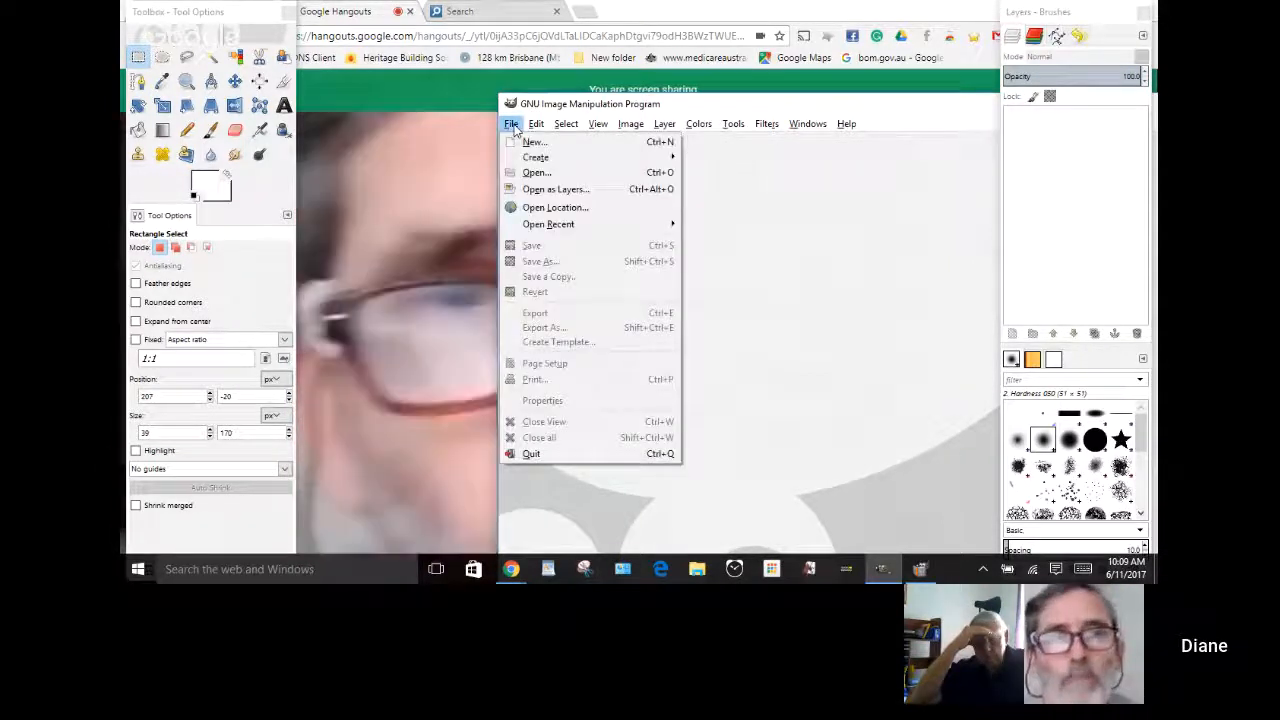
click(538, 173)
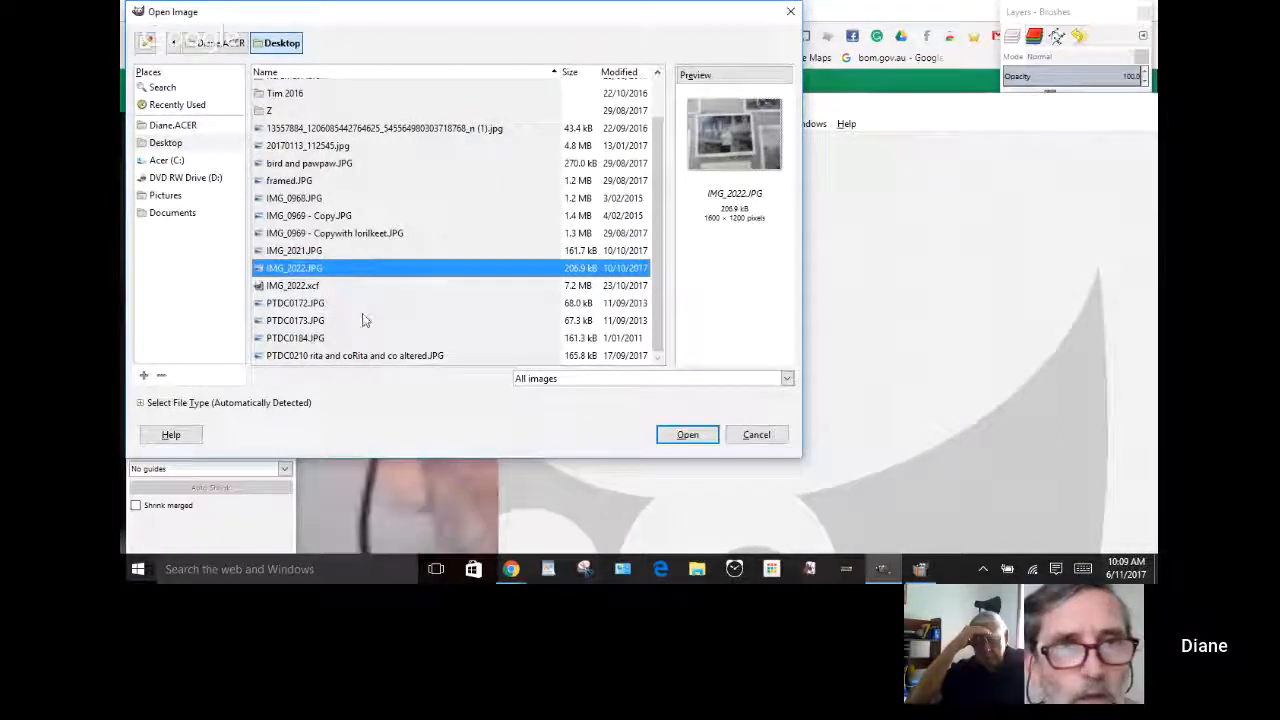
click(323, 303)
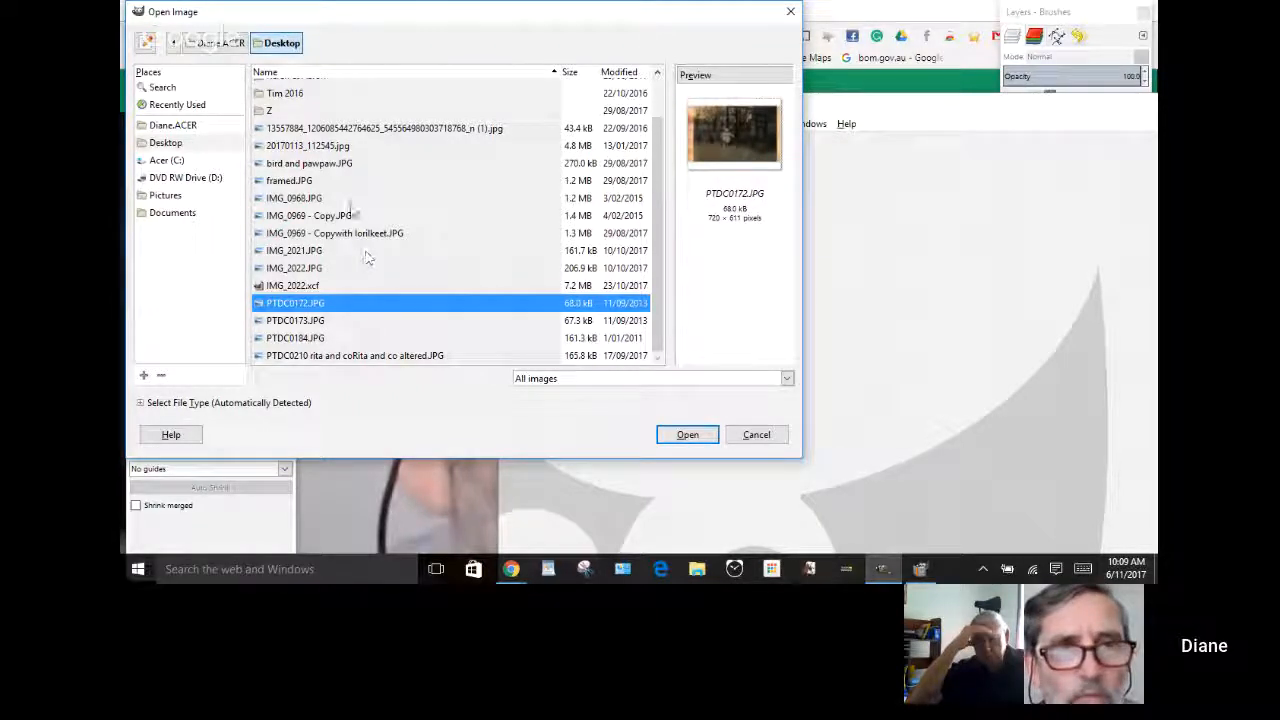
click(321, 199)
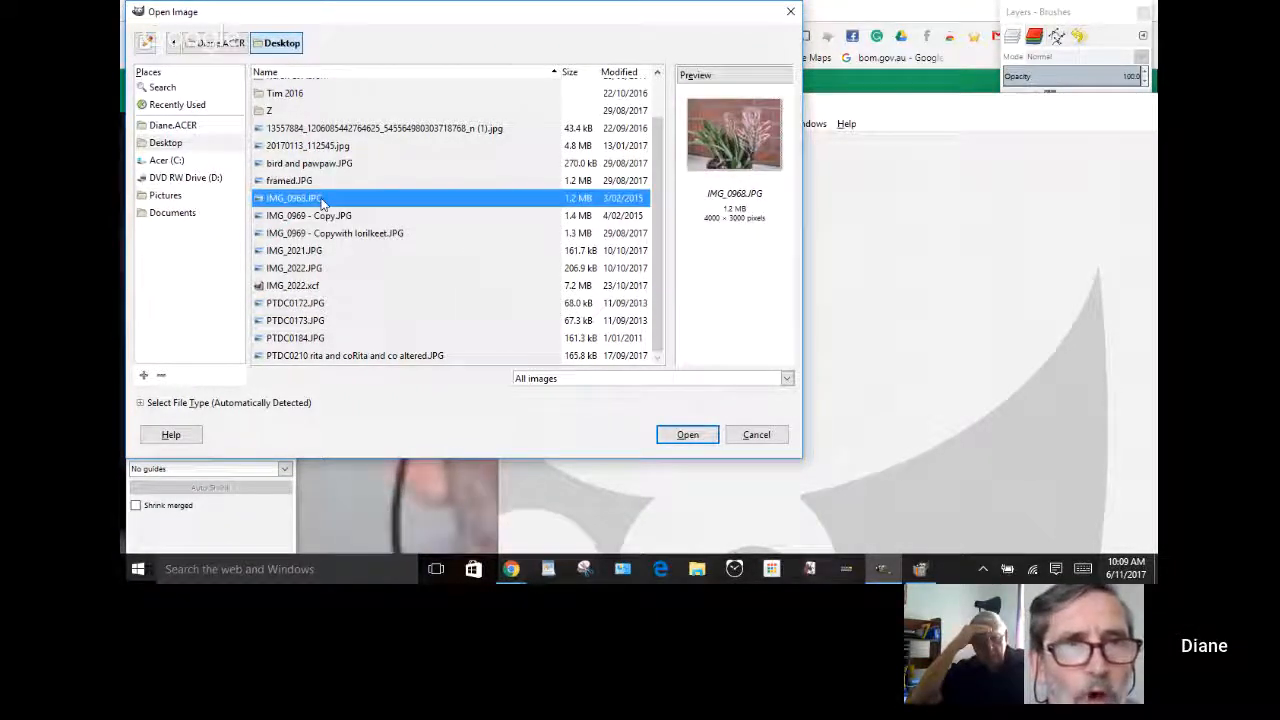
click(320, 216)
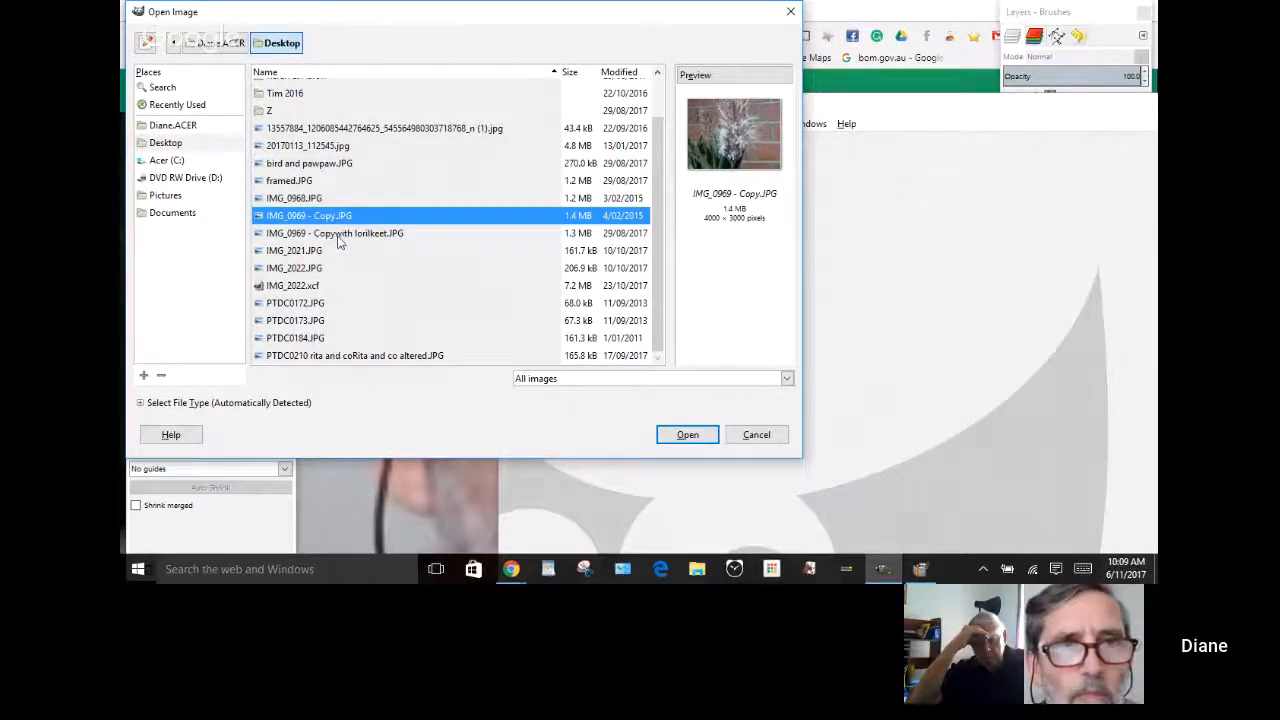
click(338, 237)
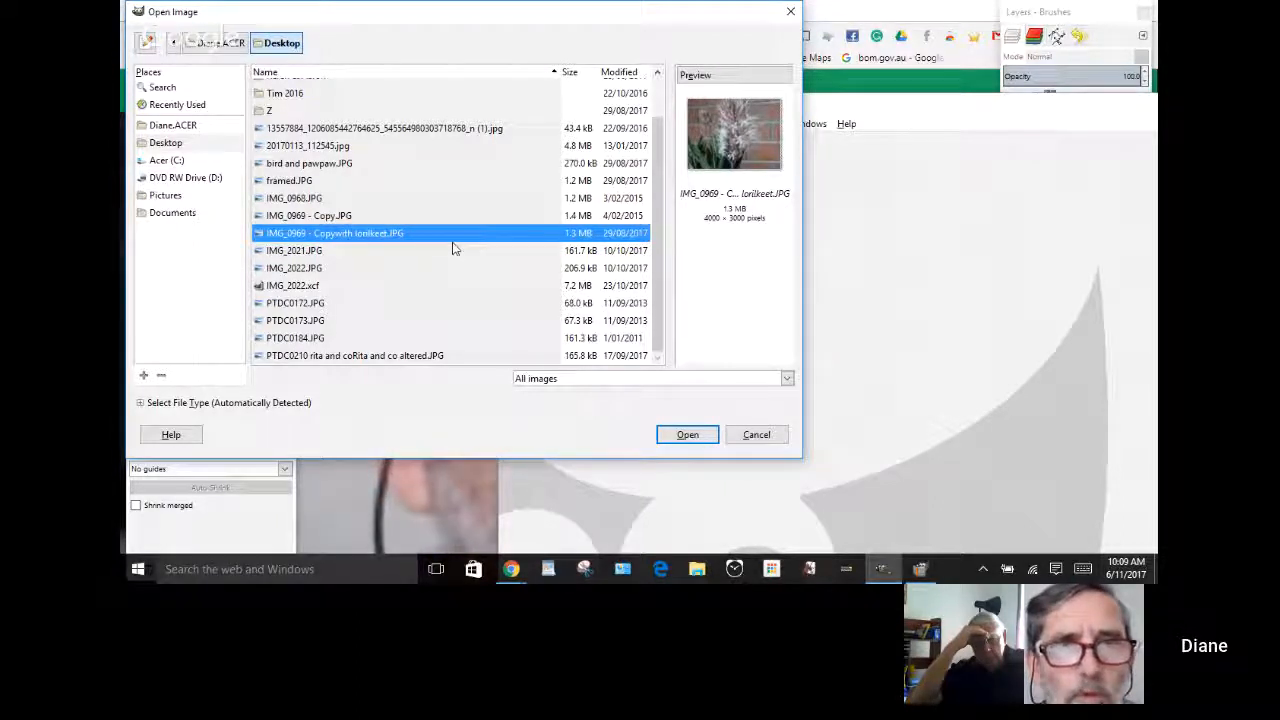
click(296, 362)
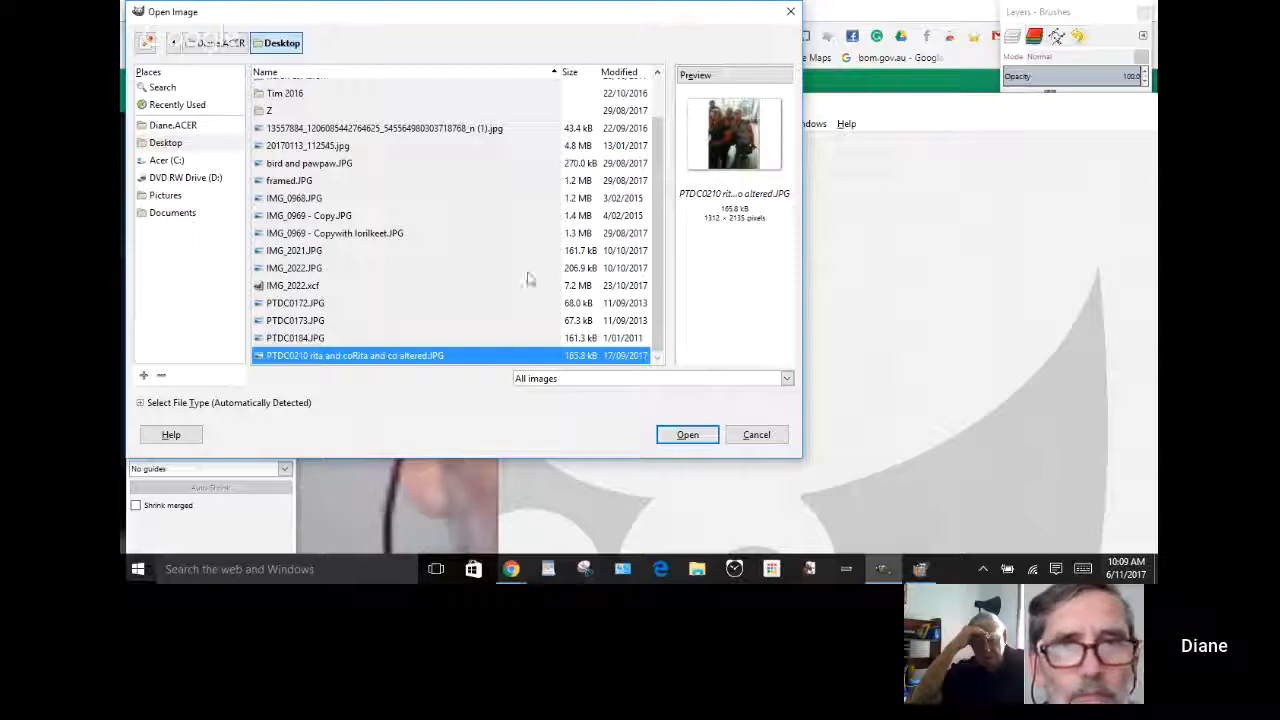
click(688, 434)
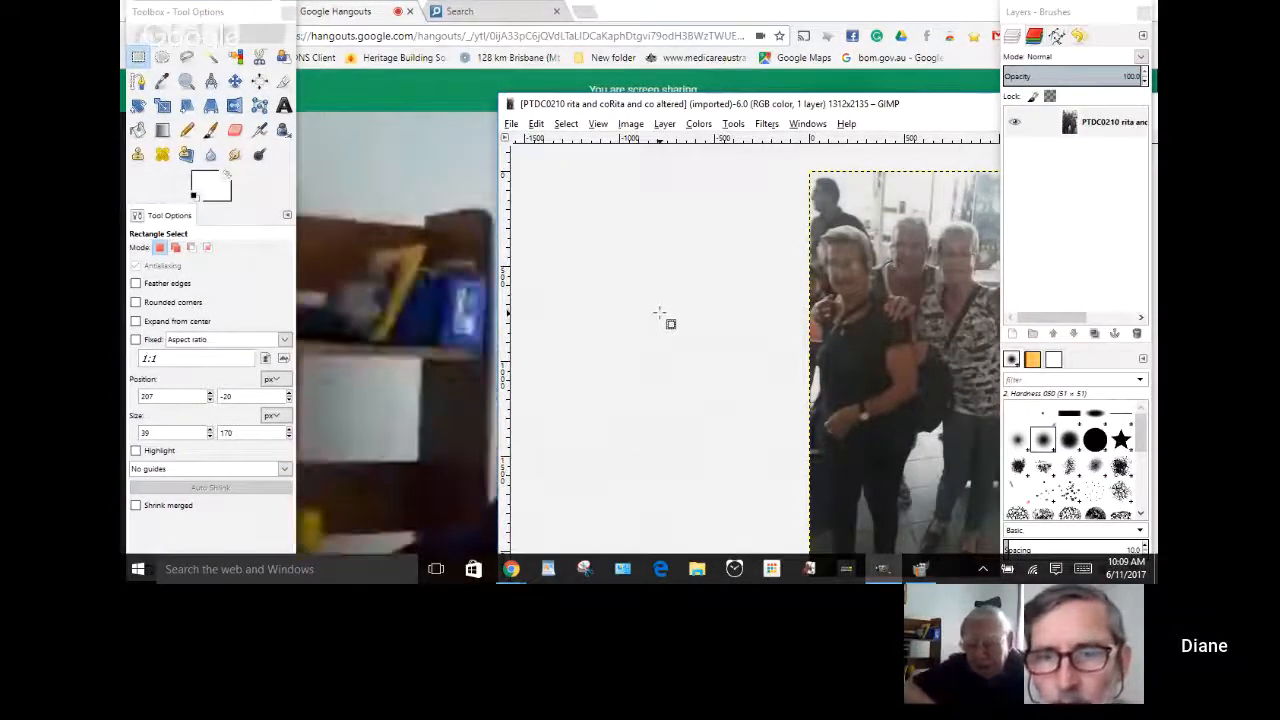
- Maximize the photo's window and draw a rectangular selection of about 1084 × 524 px around the three women's heads
click(595, 262)
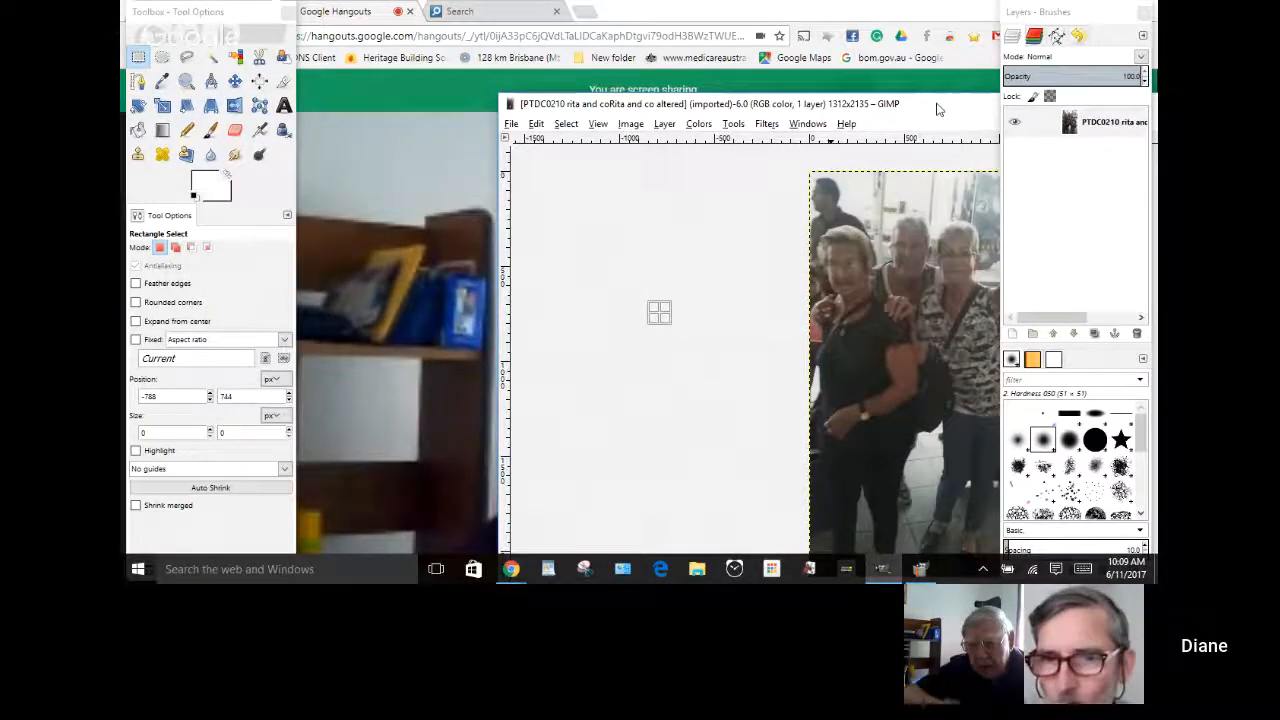
drag(938, 109, 703, 76)
drag(702, 75, 570, 86)
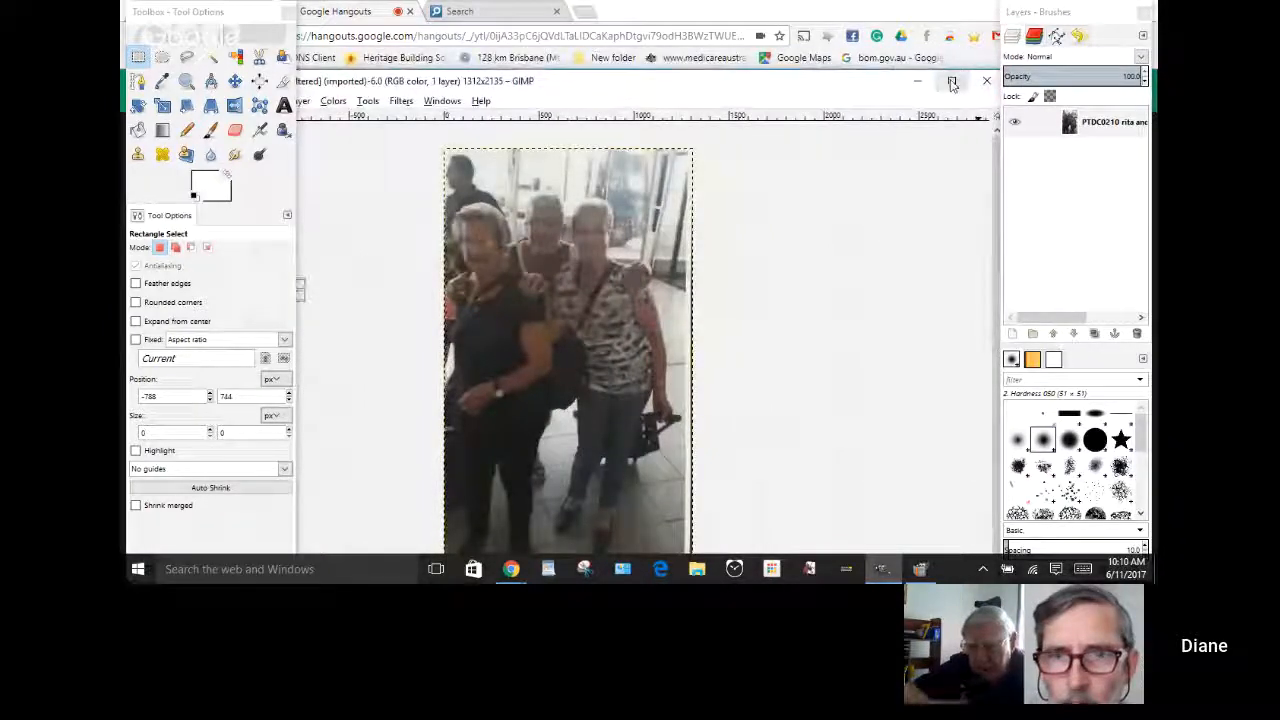
click(952, 81)
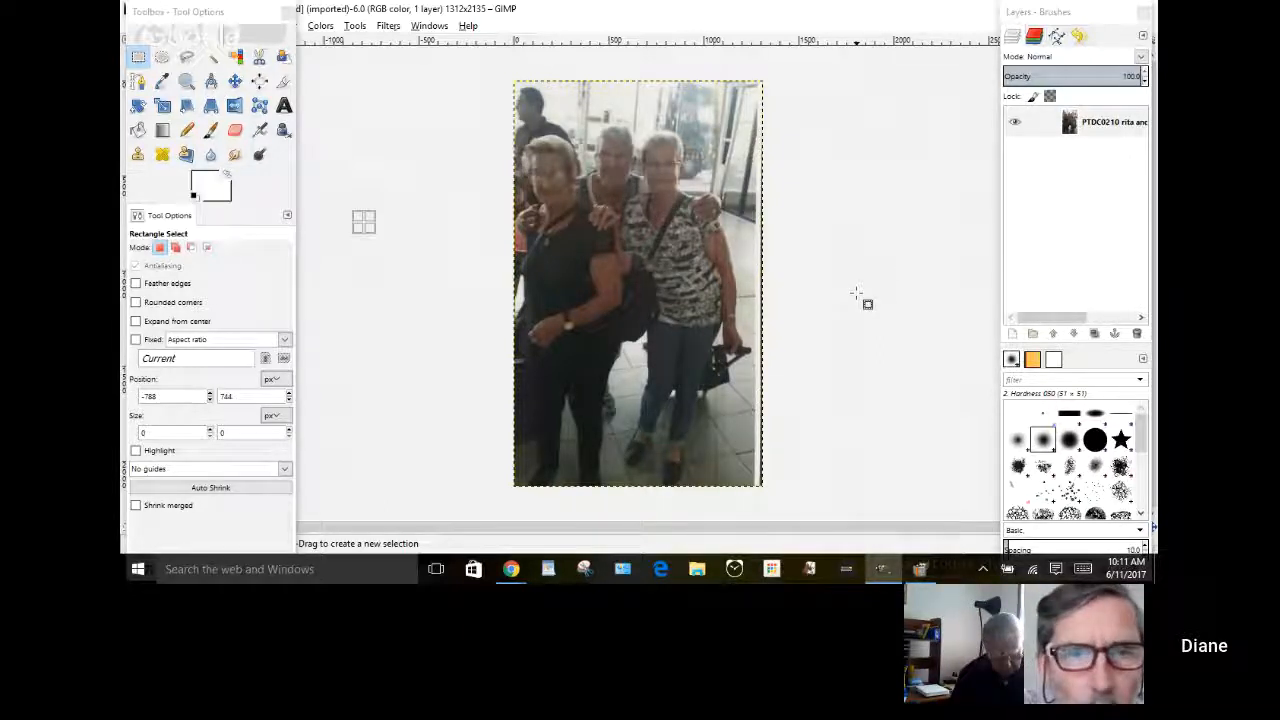
drag(517, 115, 722, 216)
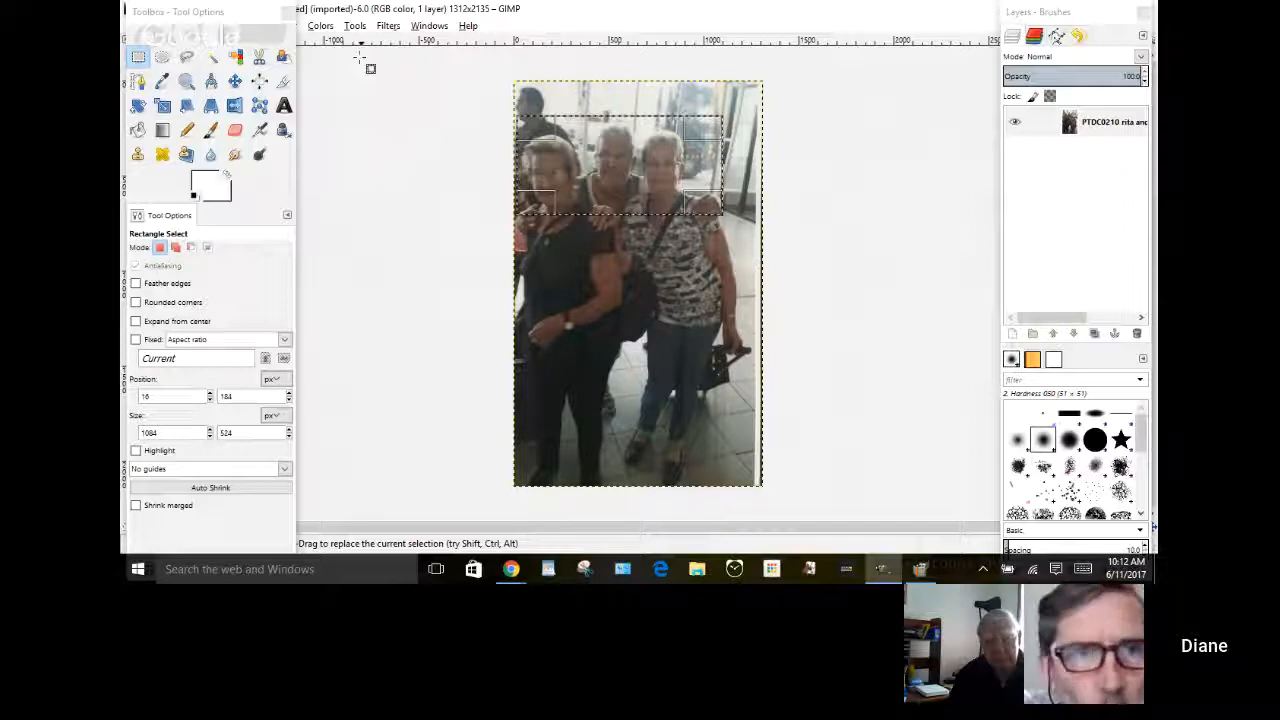
- Crop the photo with the Crop tool to an area of about 1080 × 528 px around the three heads
click(354, 26)
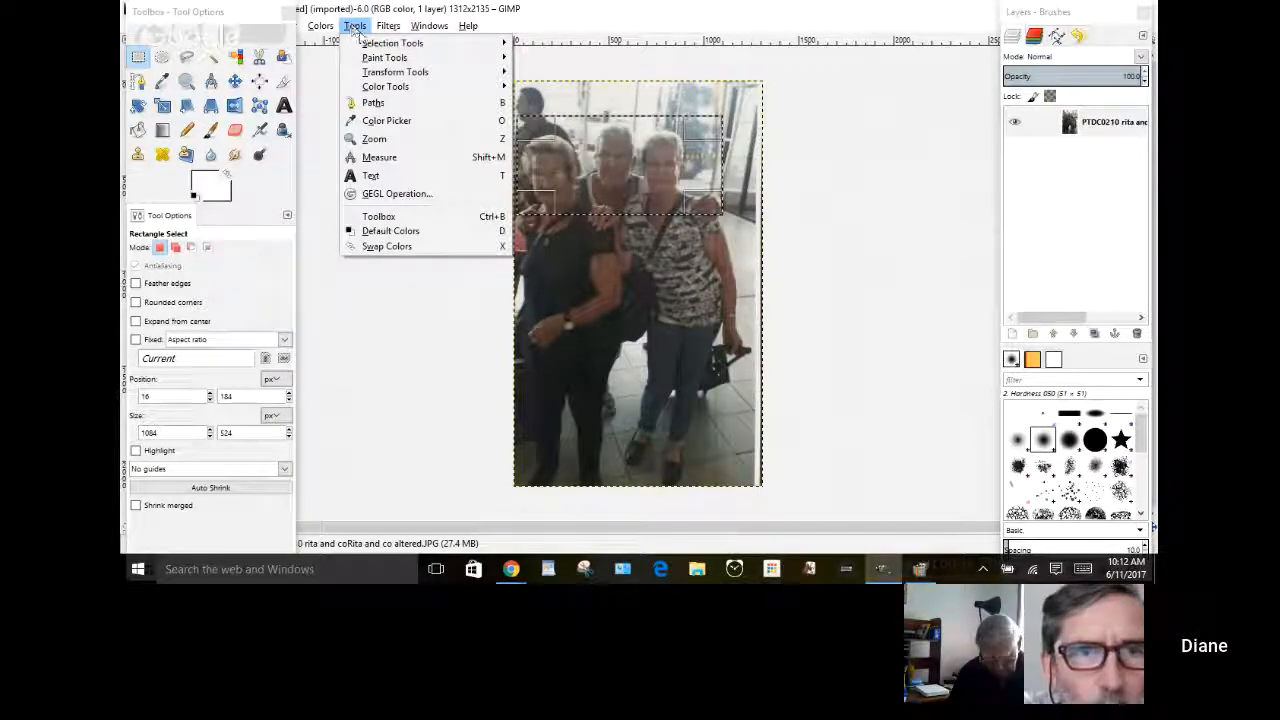
mouse_move(390, 43)
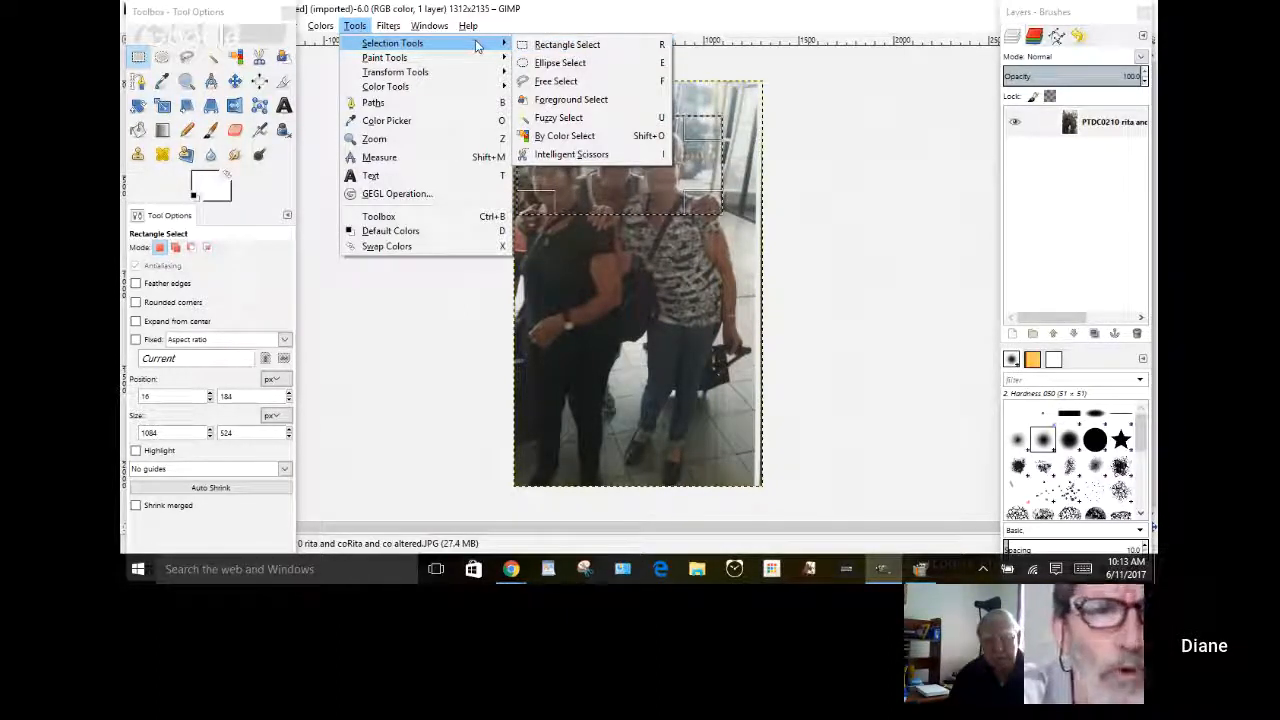
mouse_move(450, 75)
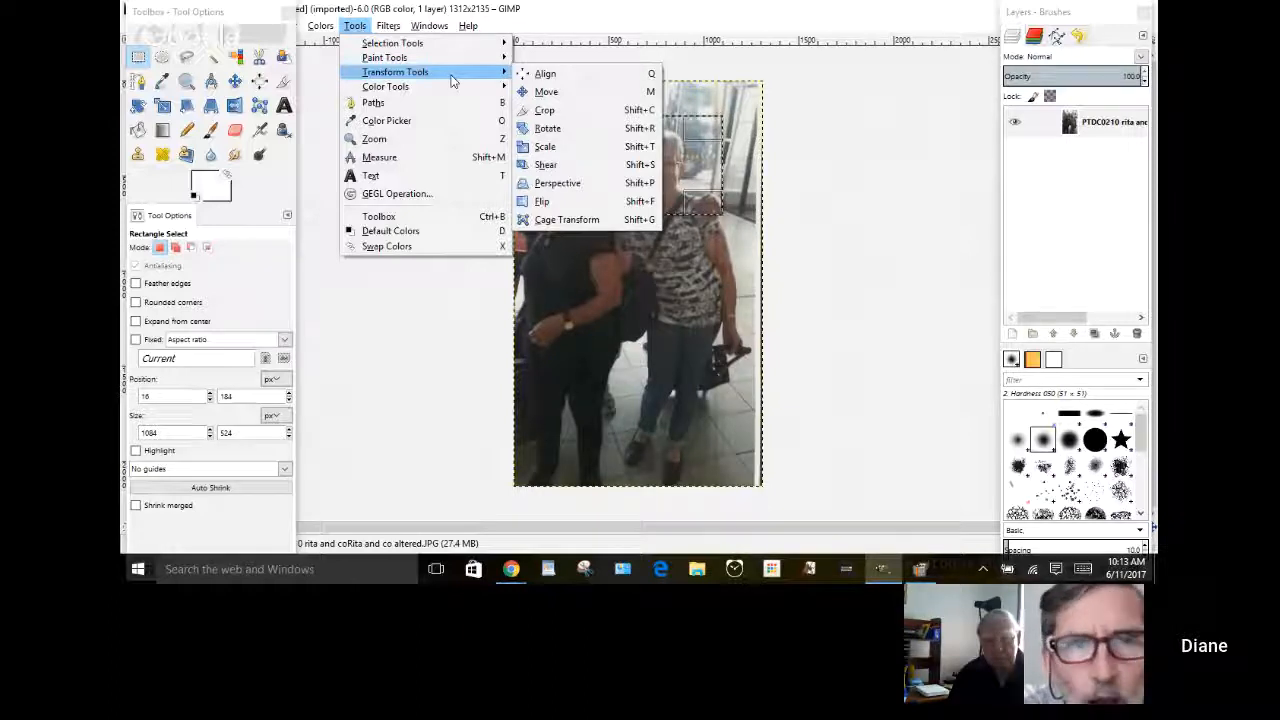
click(553, 111)
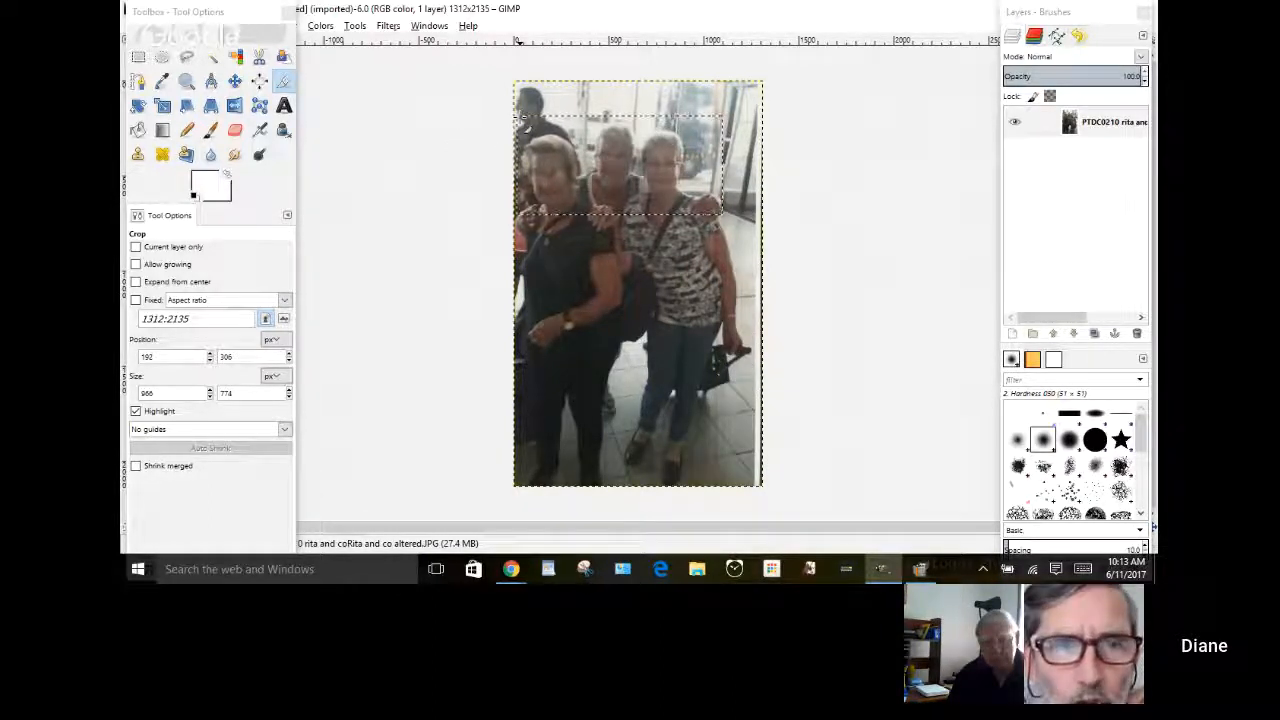
drag(573, 116, 661, 96)
click(516, 116)
drag(516, 116, 721, 215)
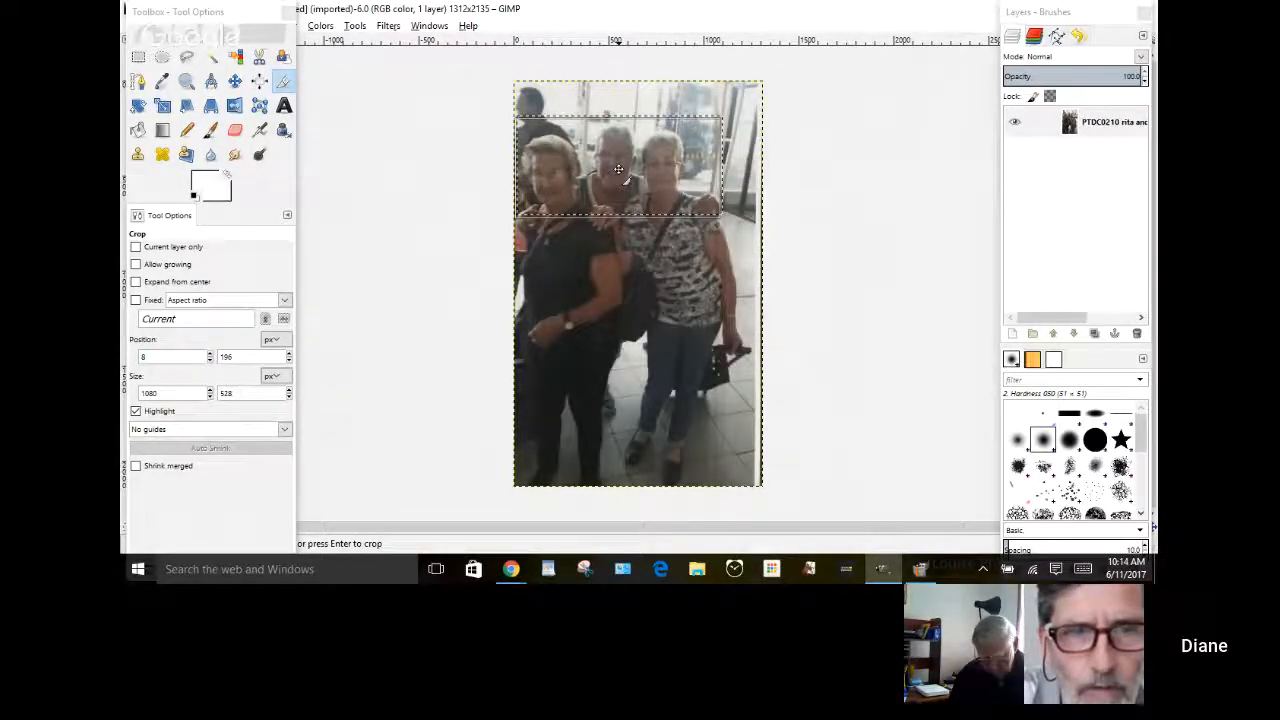
click(618, 169)
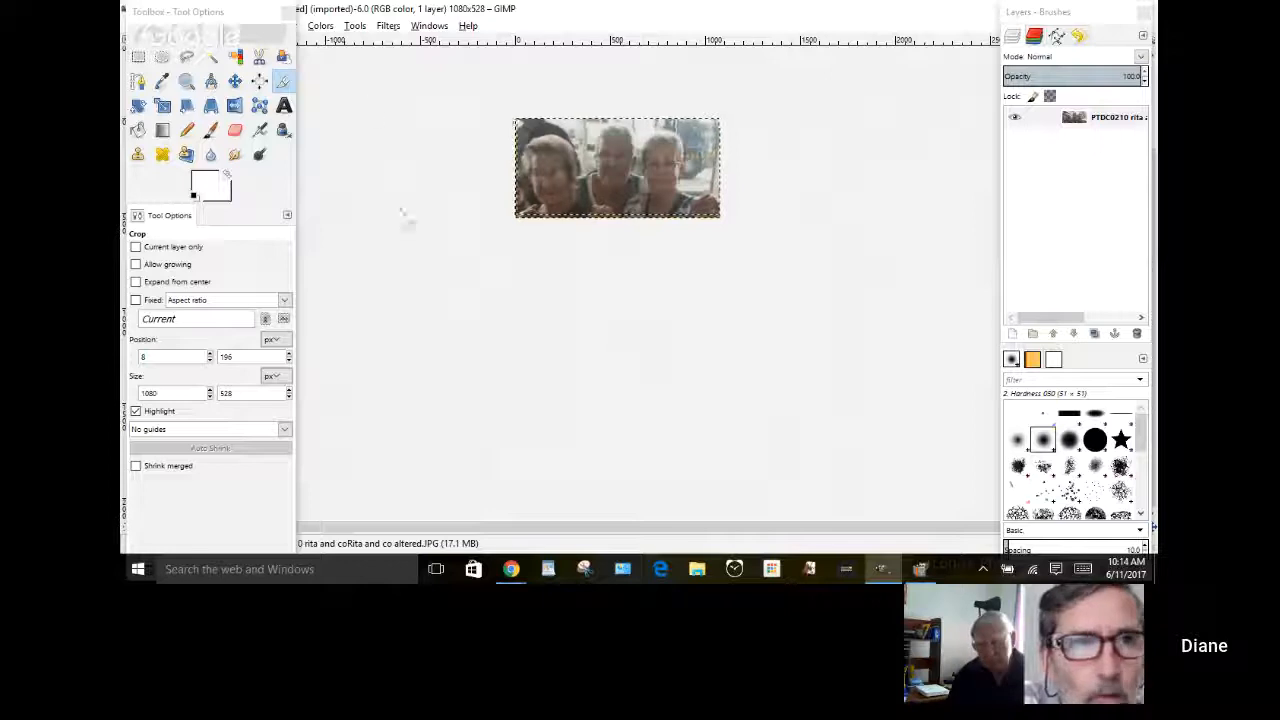
- Restore the maximized image window to its smaller size and open the export dialog for the cropped photo
double_click(600, 20)
click(328, 75)
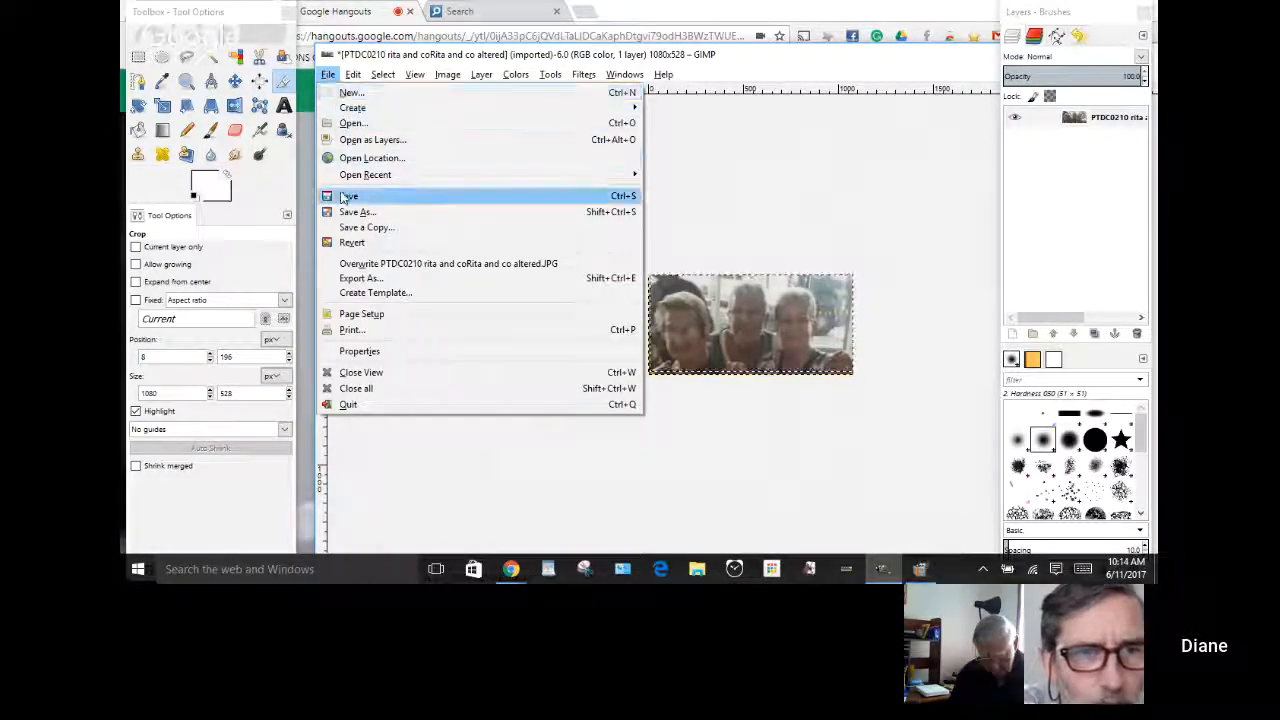
click(362, 279)
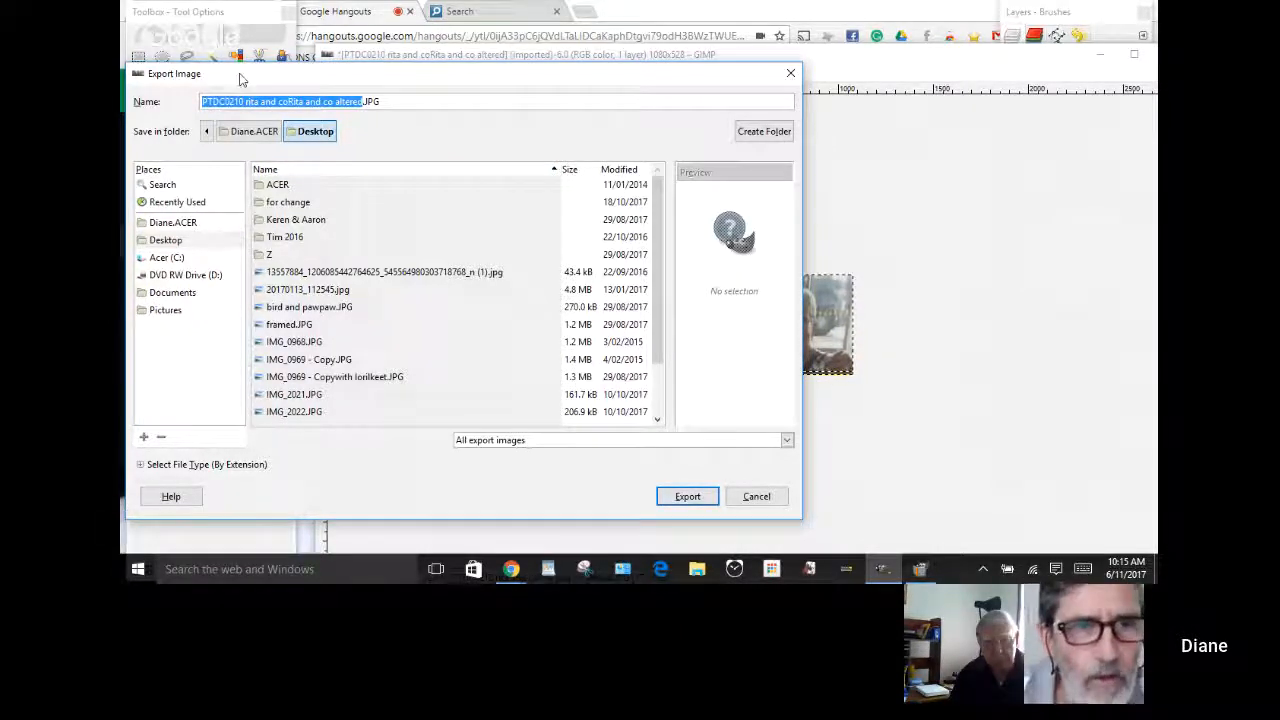
click(411, 104)
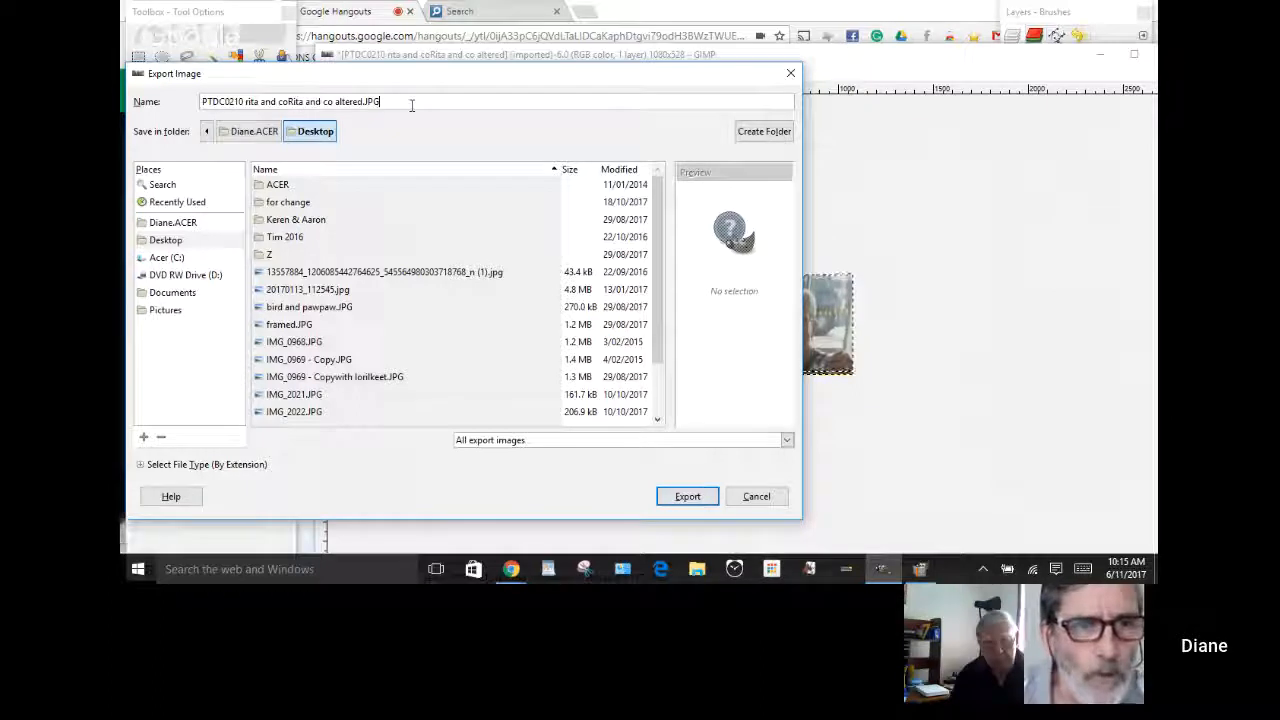
text(cr)
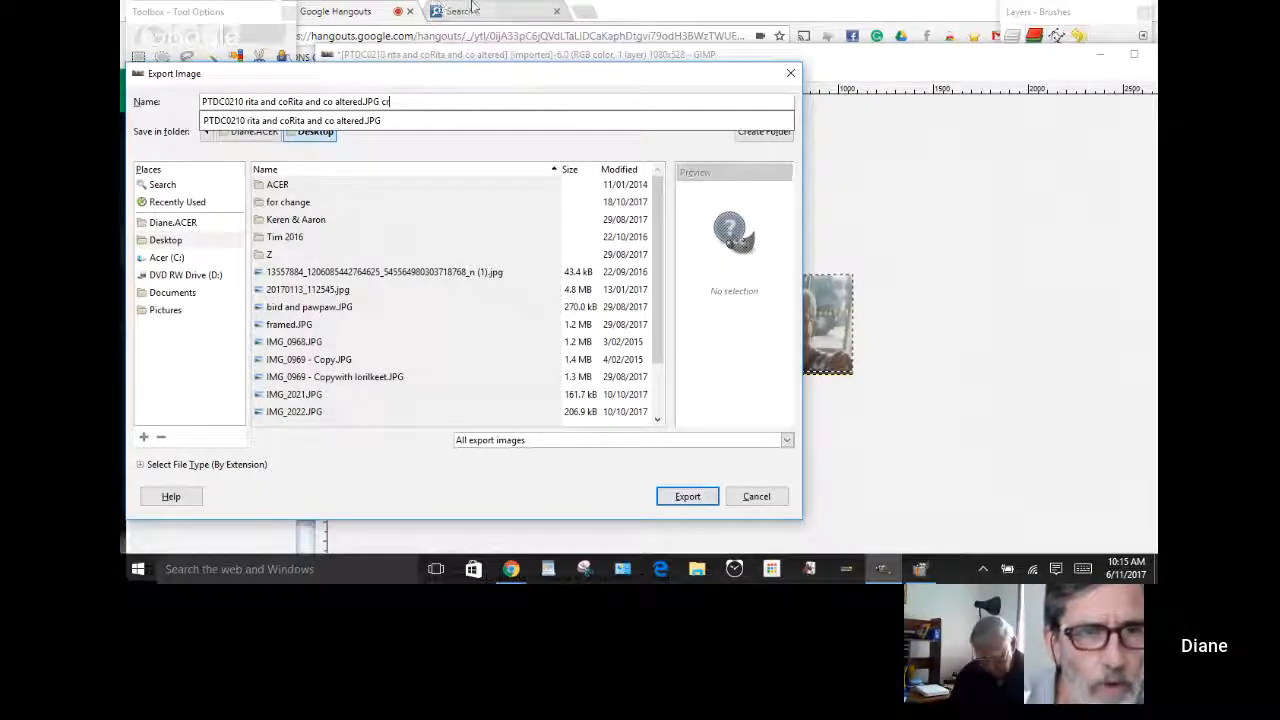
text(opped)
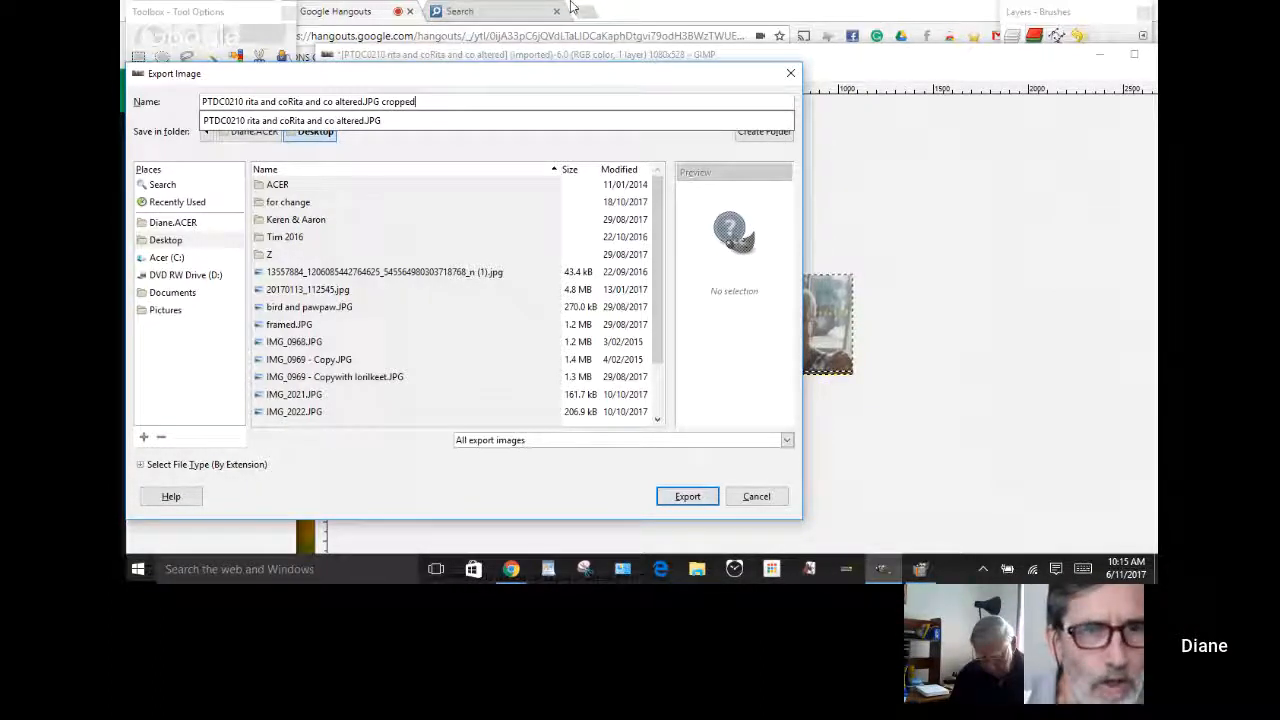
key(BackSpace)
key(BackSpace)
key(BackSpace)
key(BackSpace)
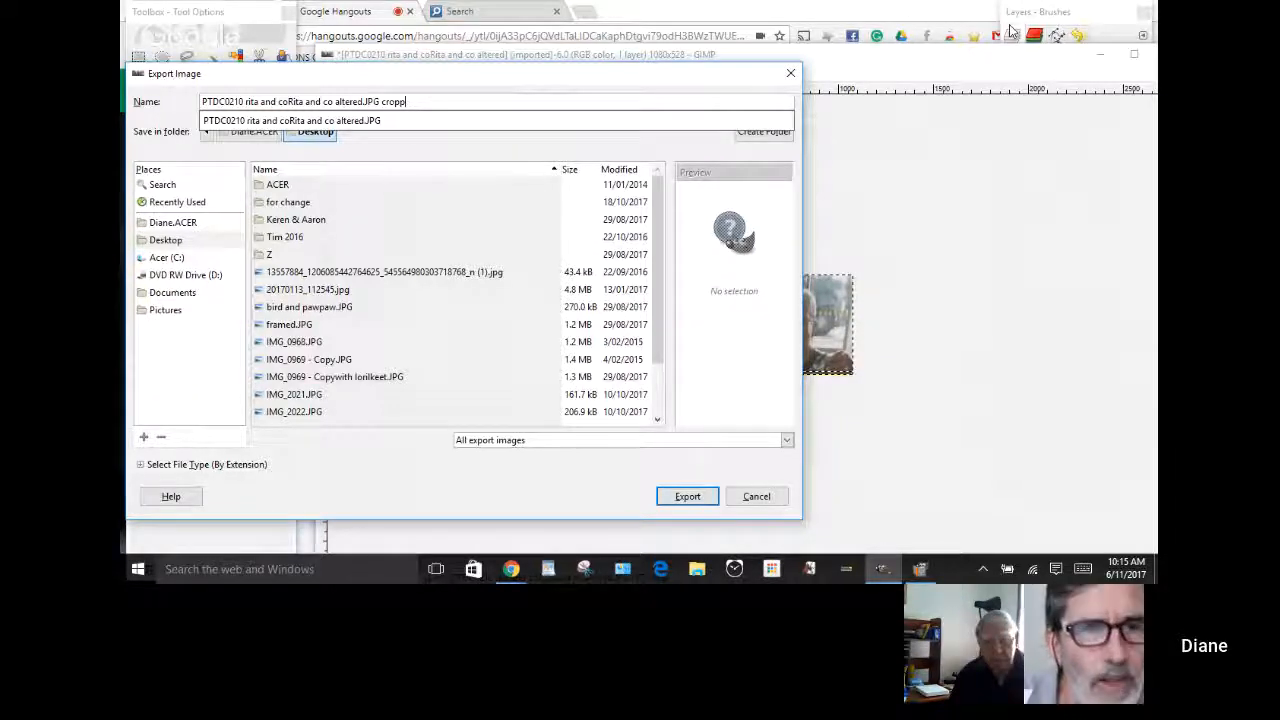
key(BackSpace)
key(BackSpace)
key(BackSpace)
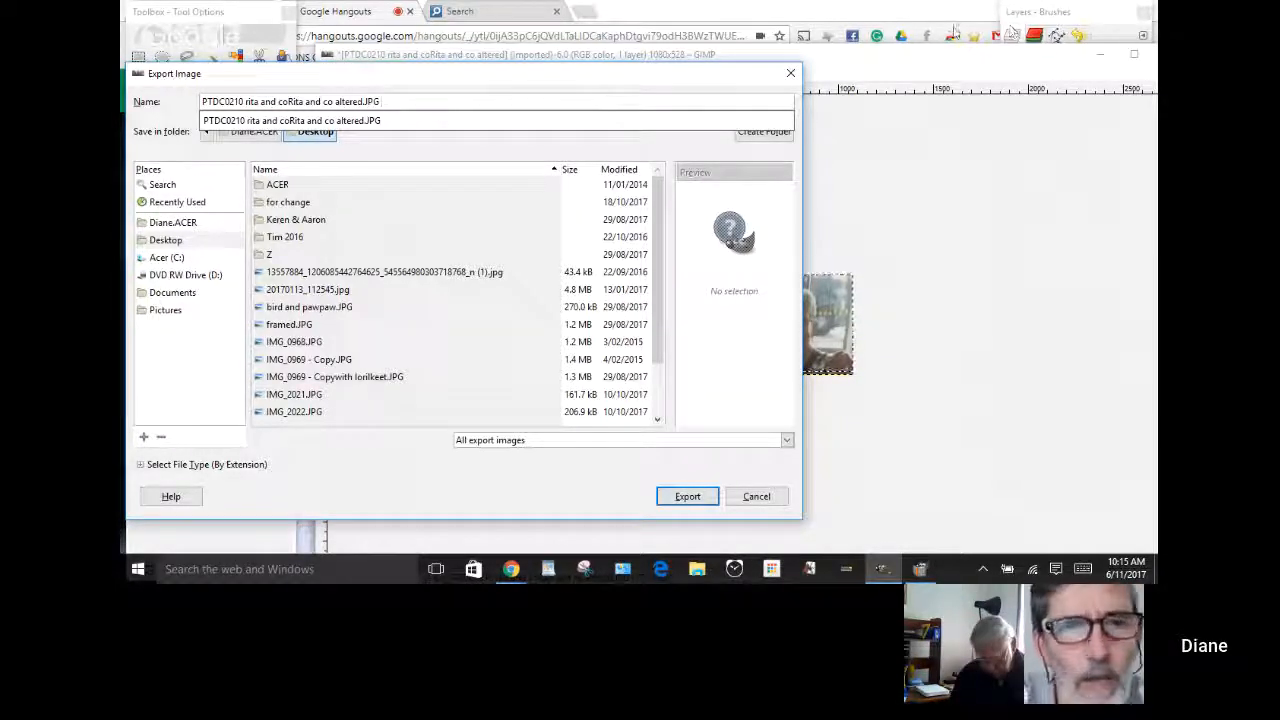
- Replace the word "altered" with "cropped" before the JPG extension in the export file name and try to export the photo
click(208, 101)
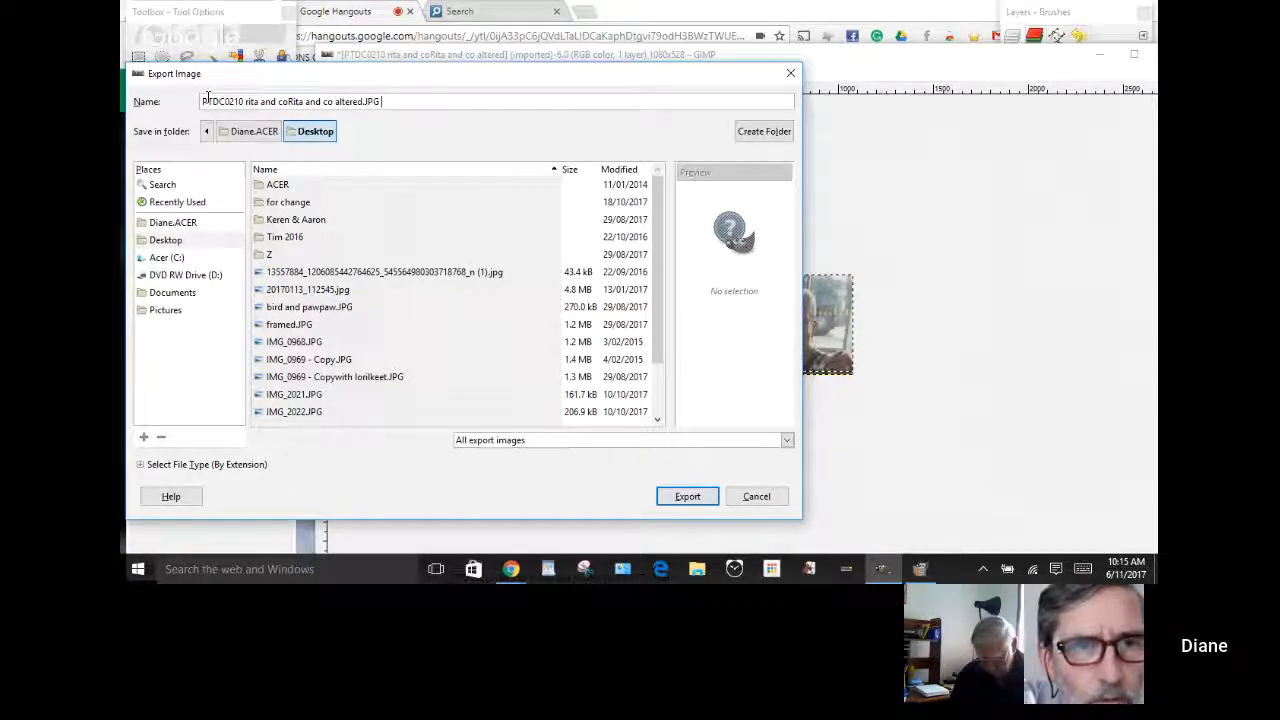
drag(335, 102, 357, 107)
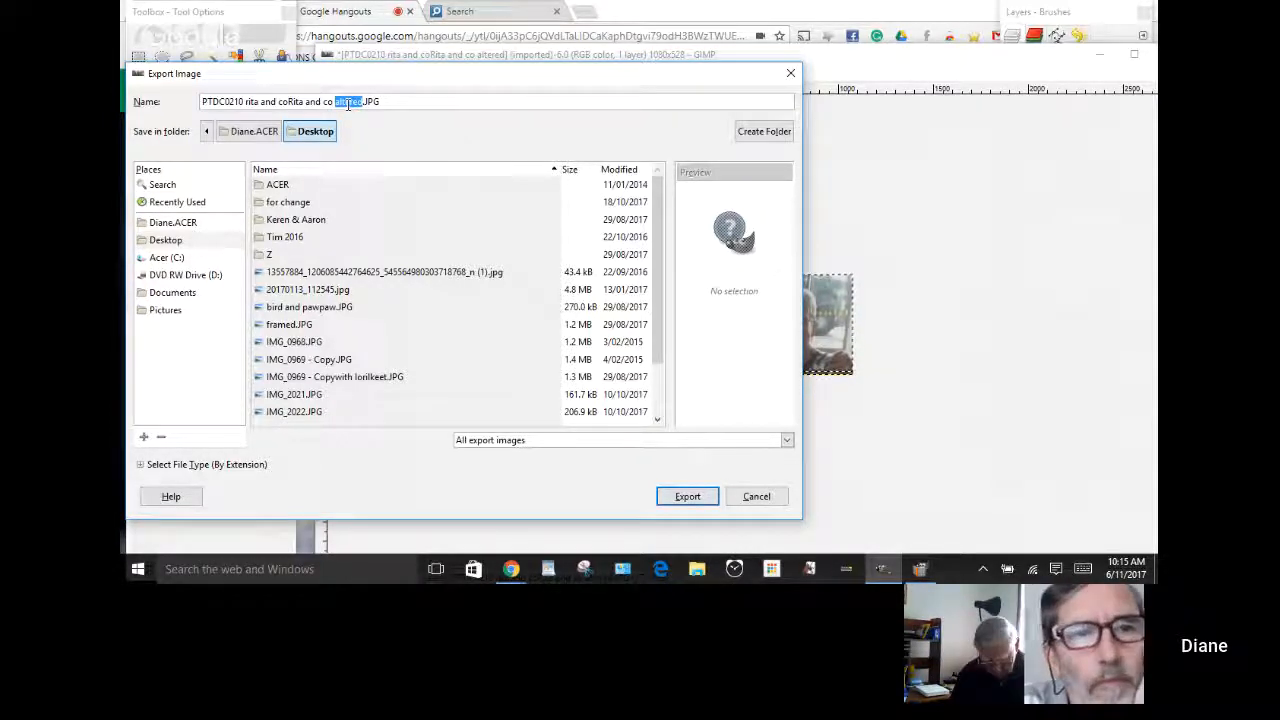
text(c)
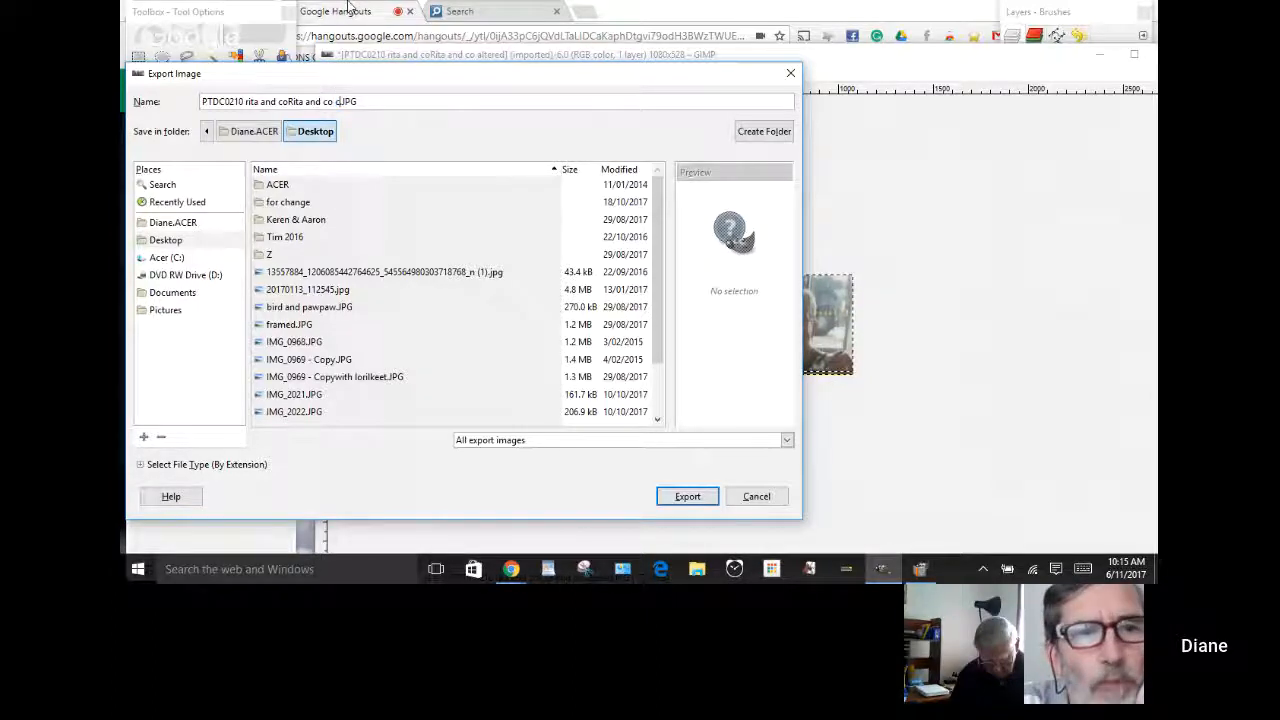
text(ropped)
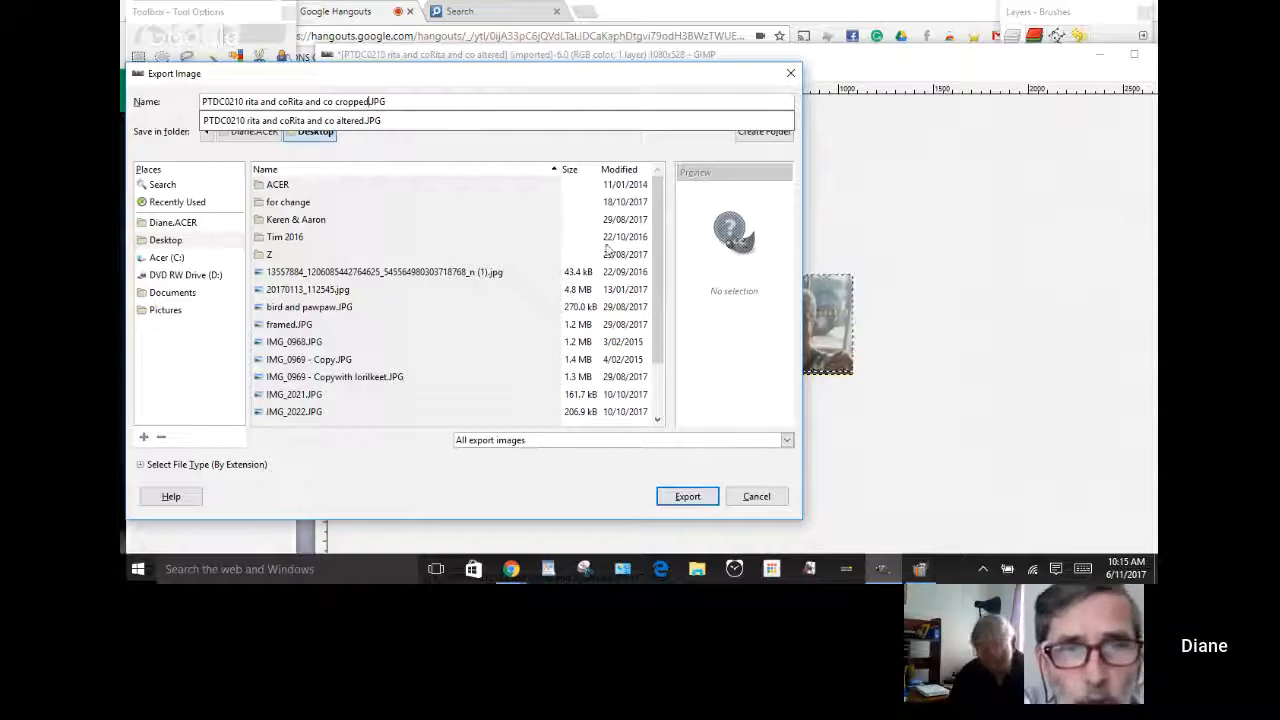
click(680, 500)
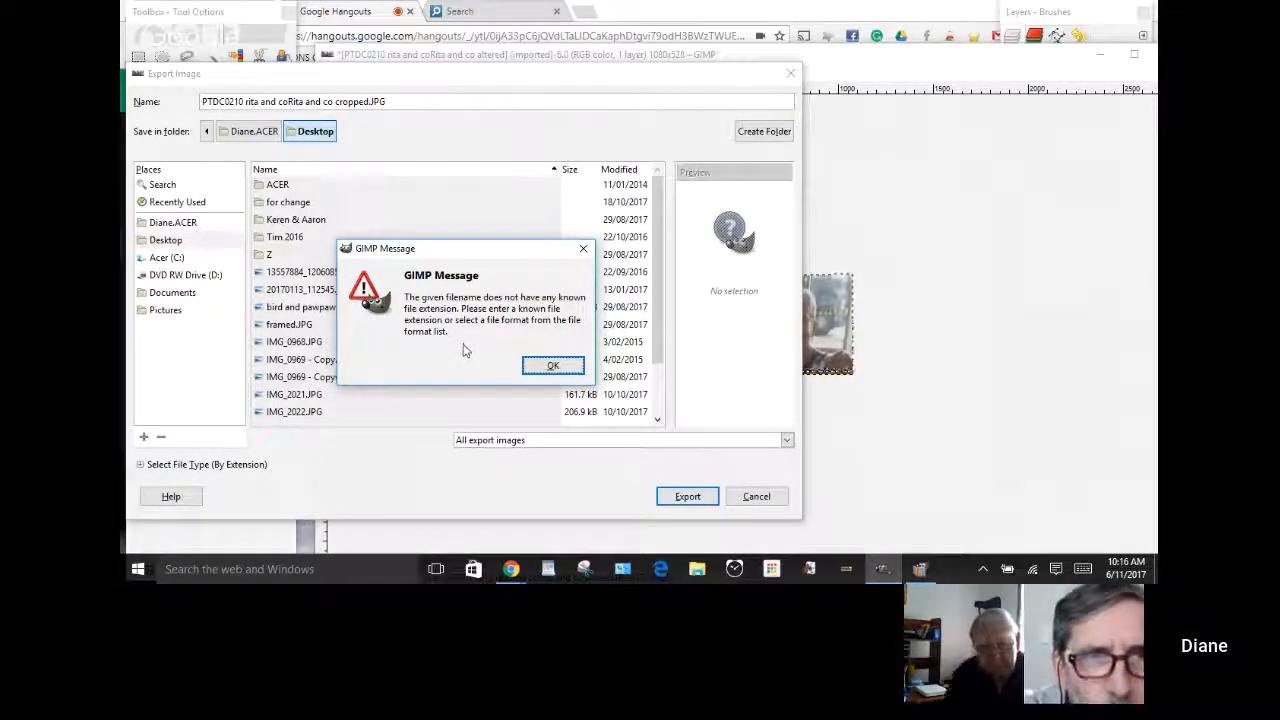
click(550, 365)
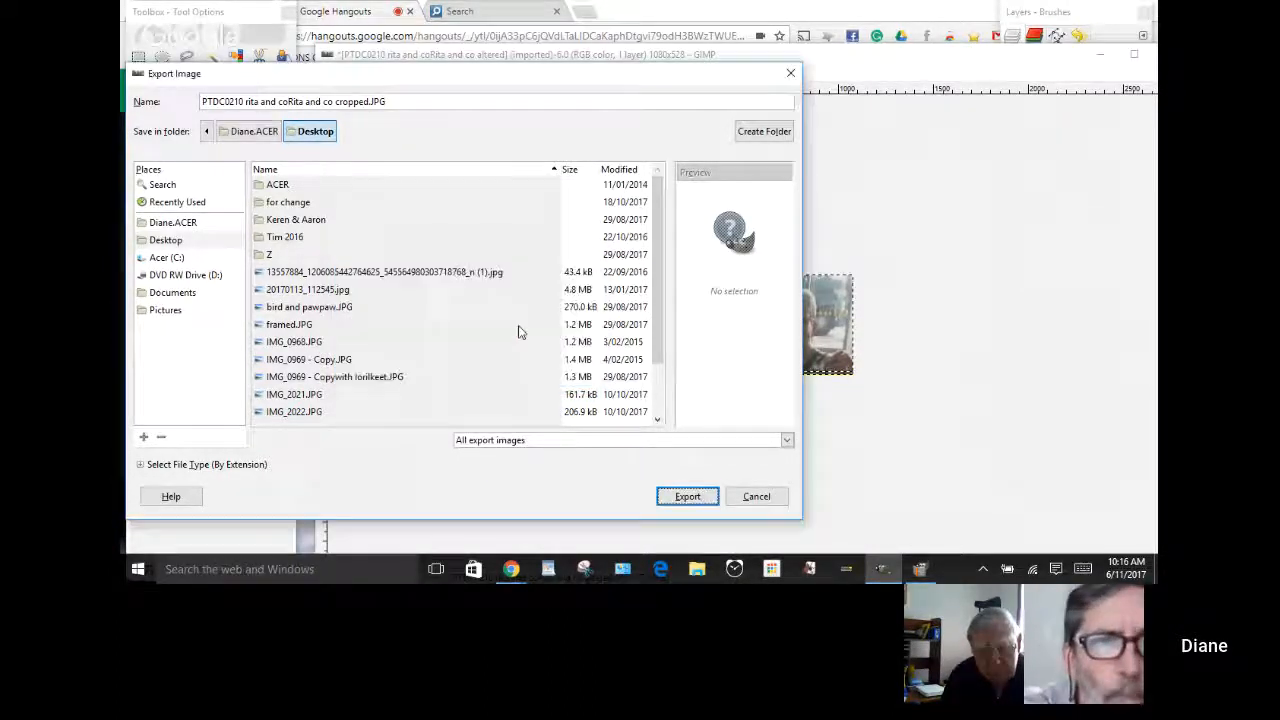
- Shorten the ending of the export file name to "cropp.JPG" and try to export the photo again
click(371, 101)
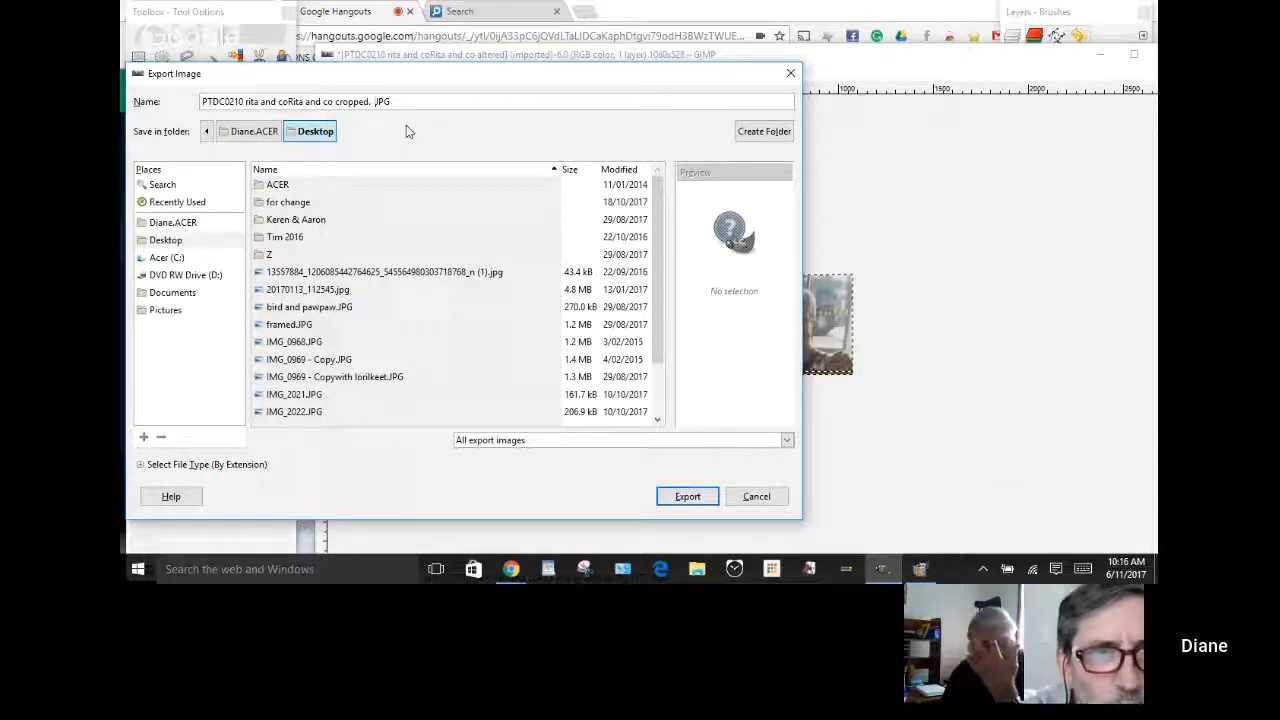
key(BackSpace)
key(BackSpace)
key(BackSpace)
key(BackSpace)
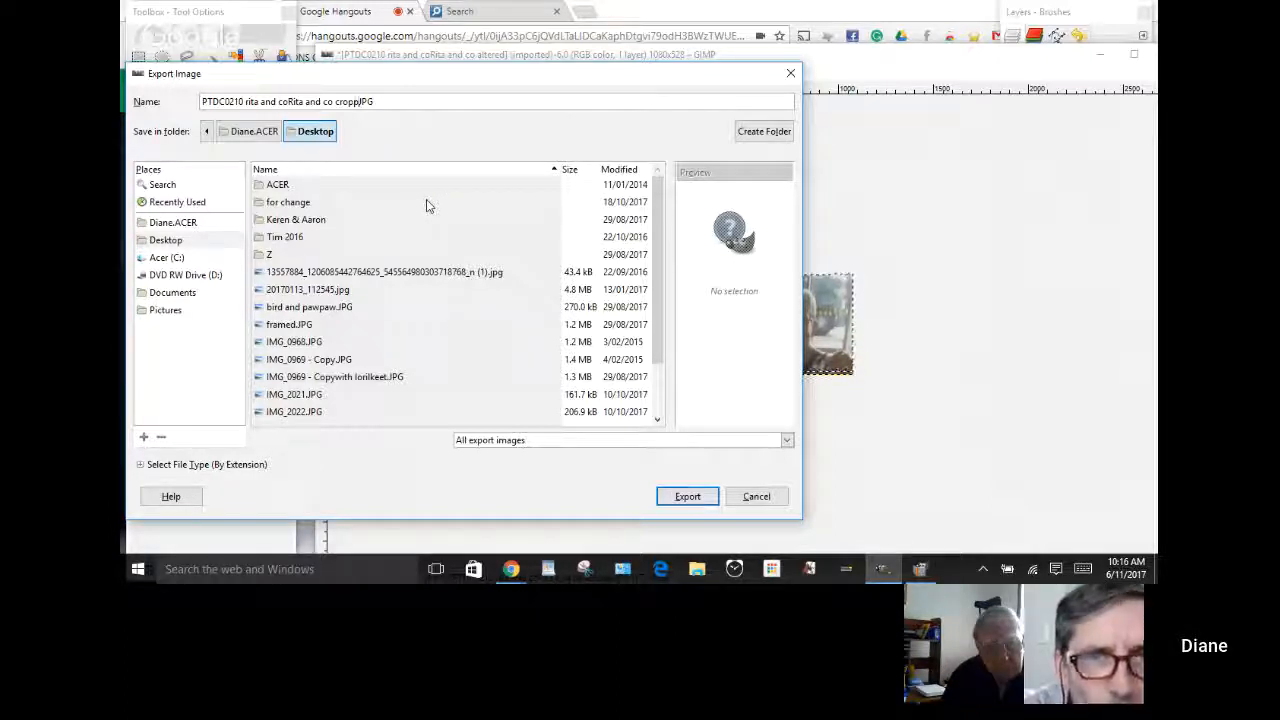
text(.)
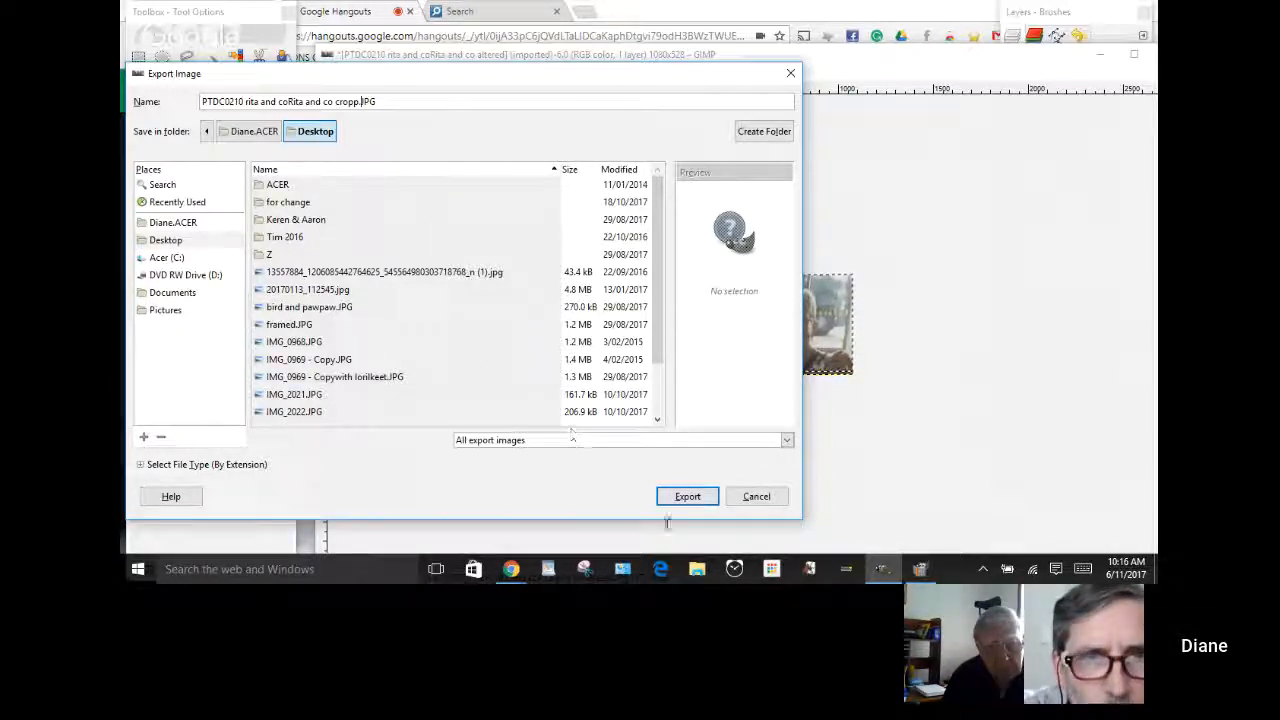
click(697, 504)
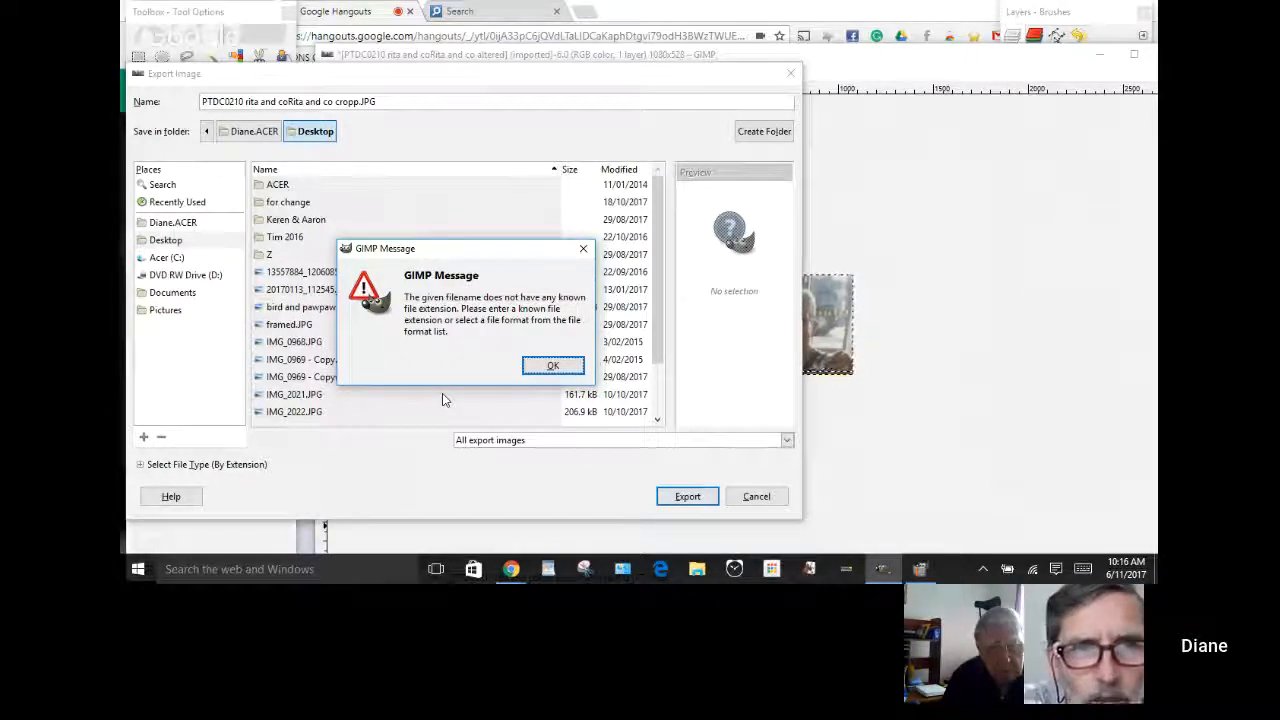
click(553, 366)
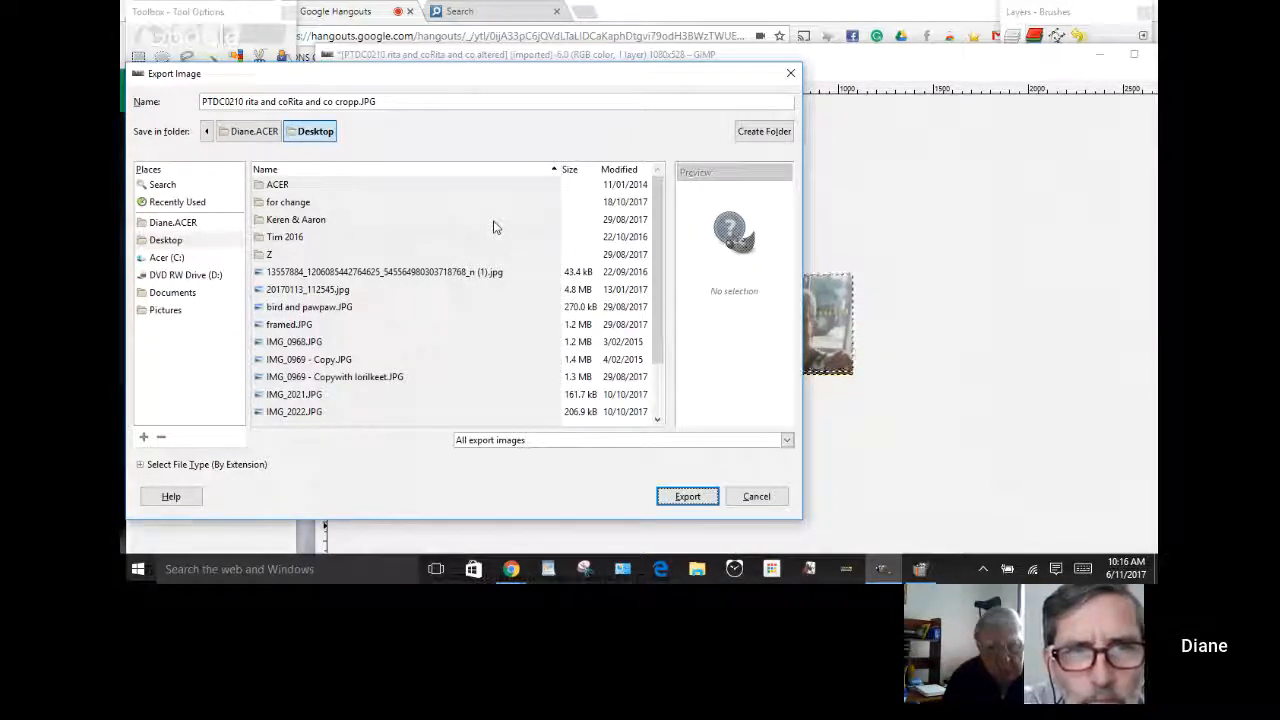
- Limit the export file types to JPEG image (*.jpg, *.jpeg, *.jpe) and try to export the photo
click(787, 441)
click(788, 443)
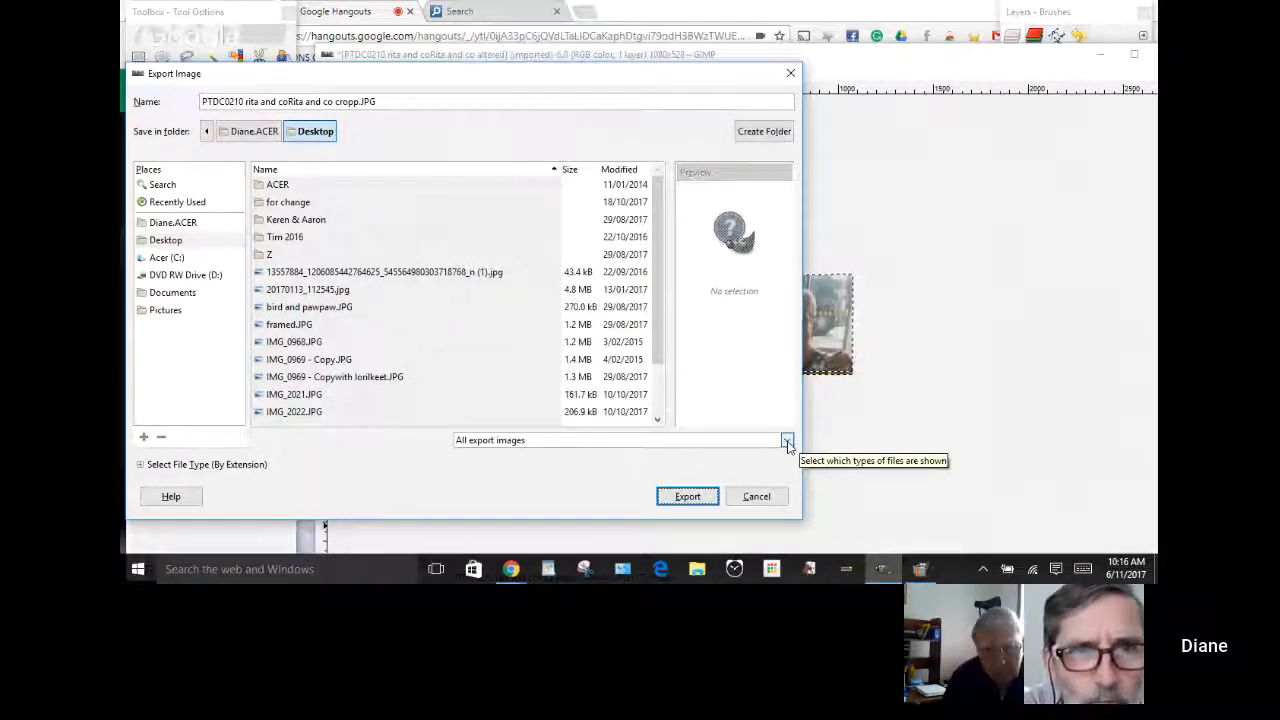
click(787, 443)
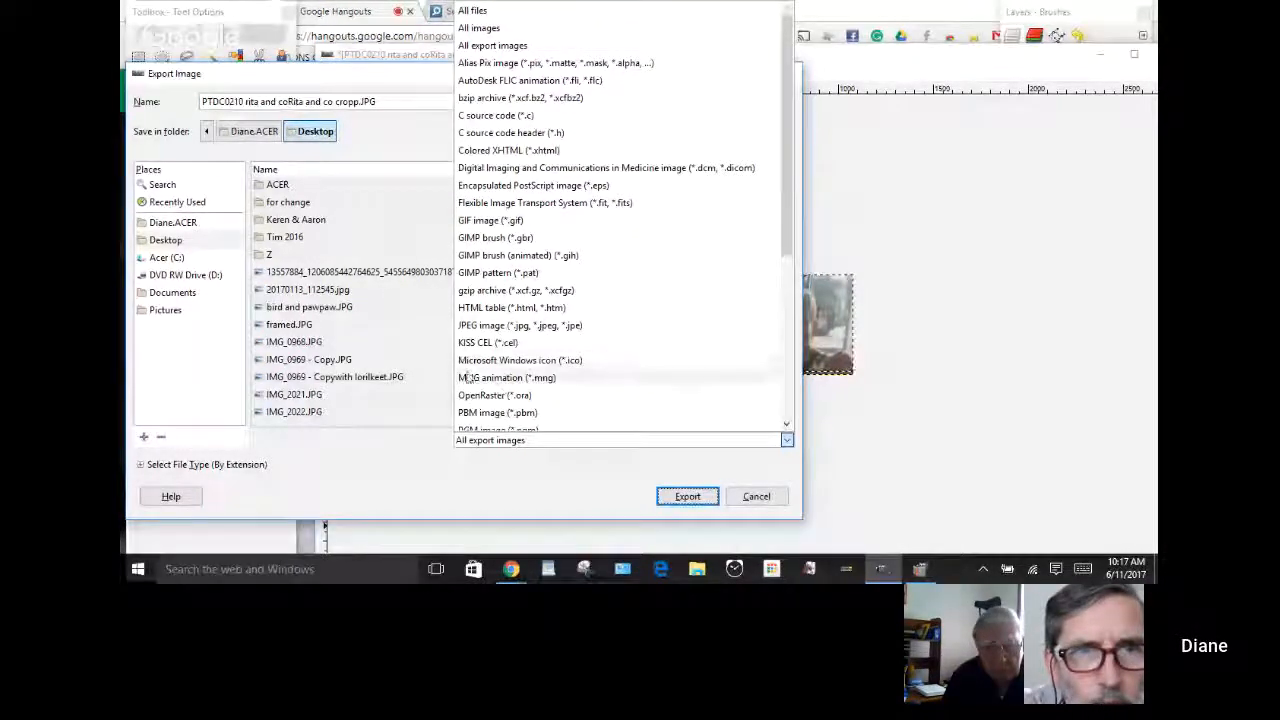
click(497, 326)
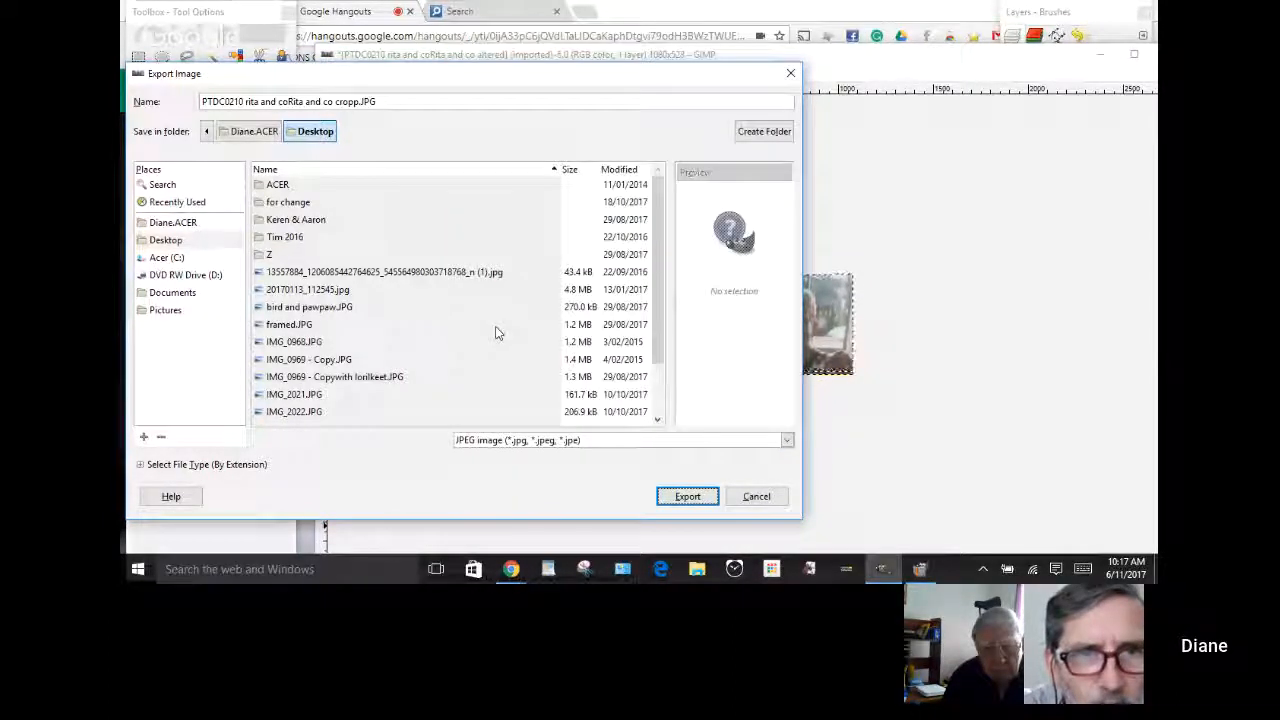
click(703, 500)
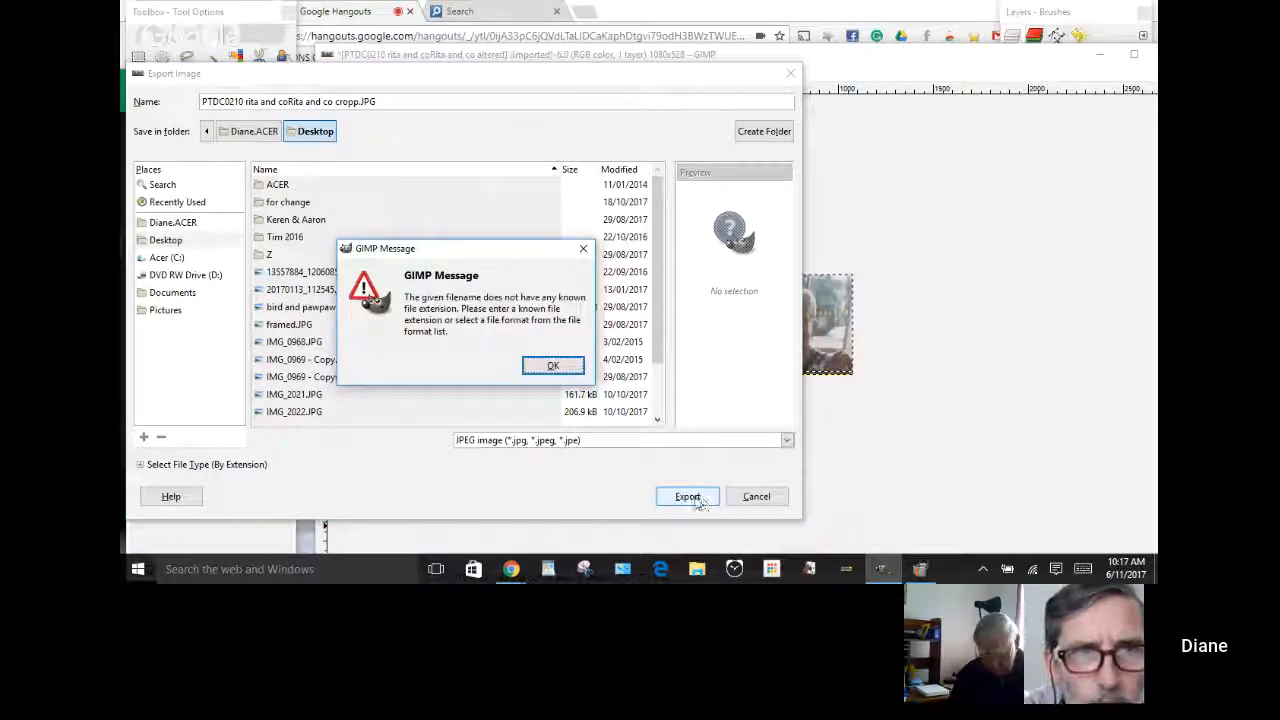
click(553, 366)
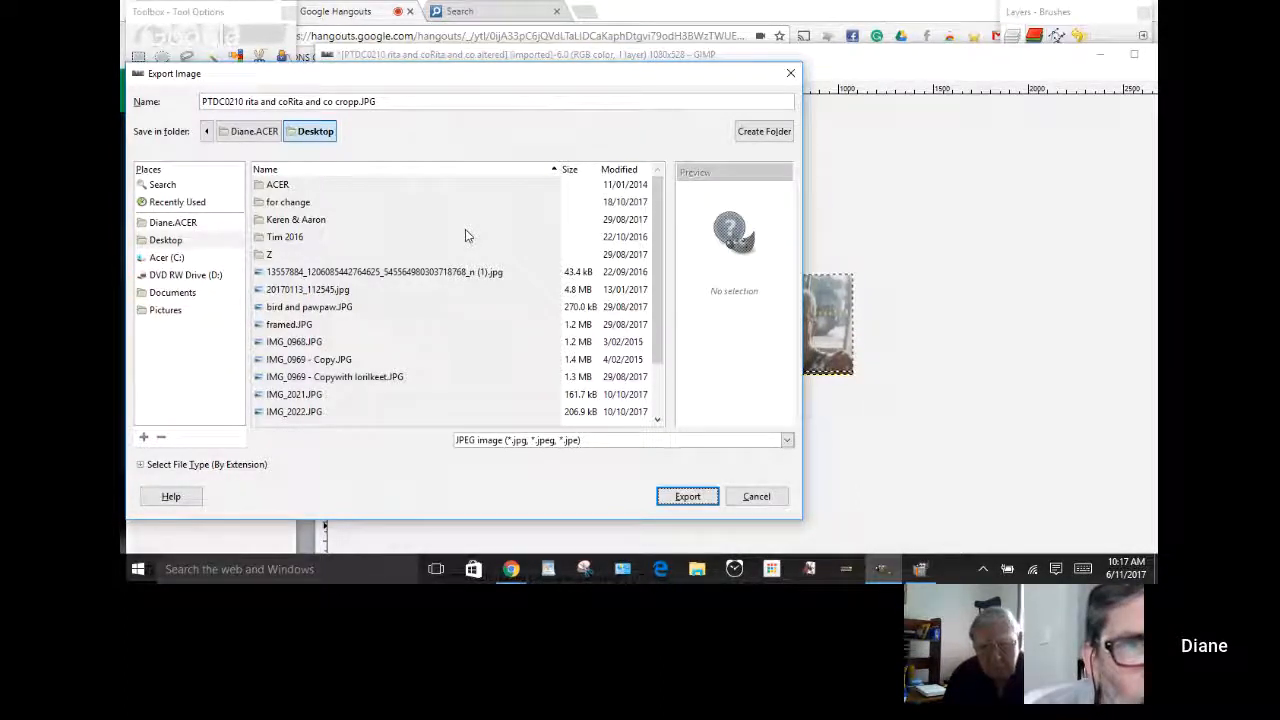
- Retype the ending of the export file name as "crop.JPG" and export the photo as JPEG at quality 90
click(380, 102)
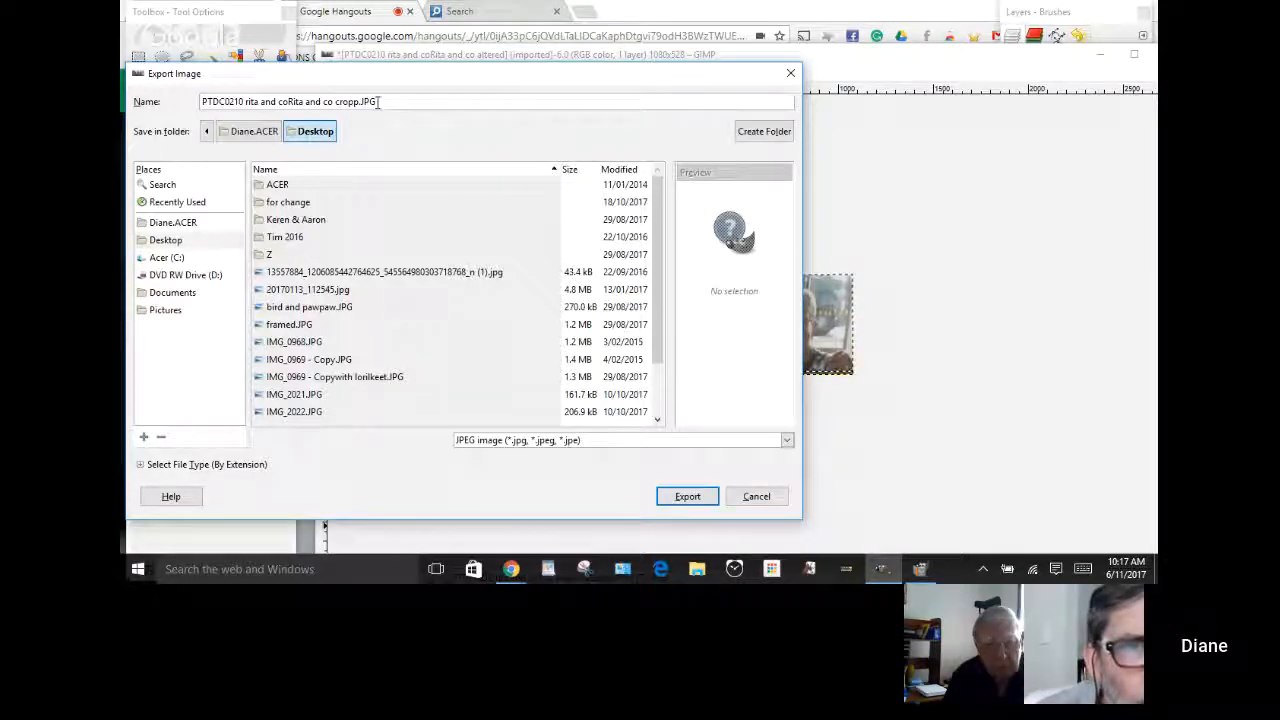
key(BackSpace)
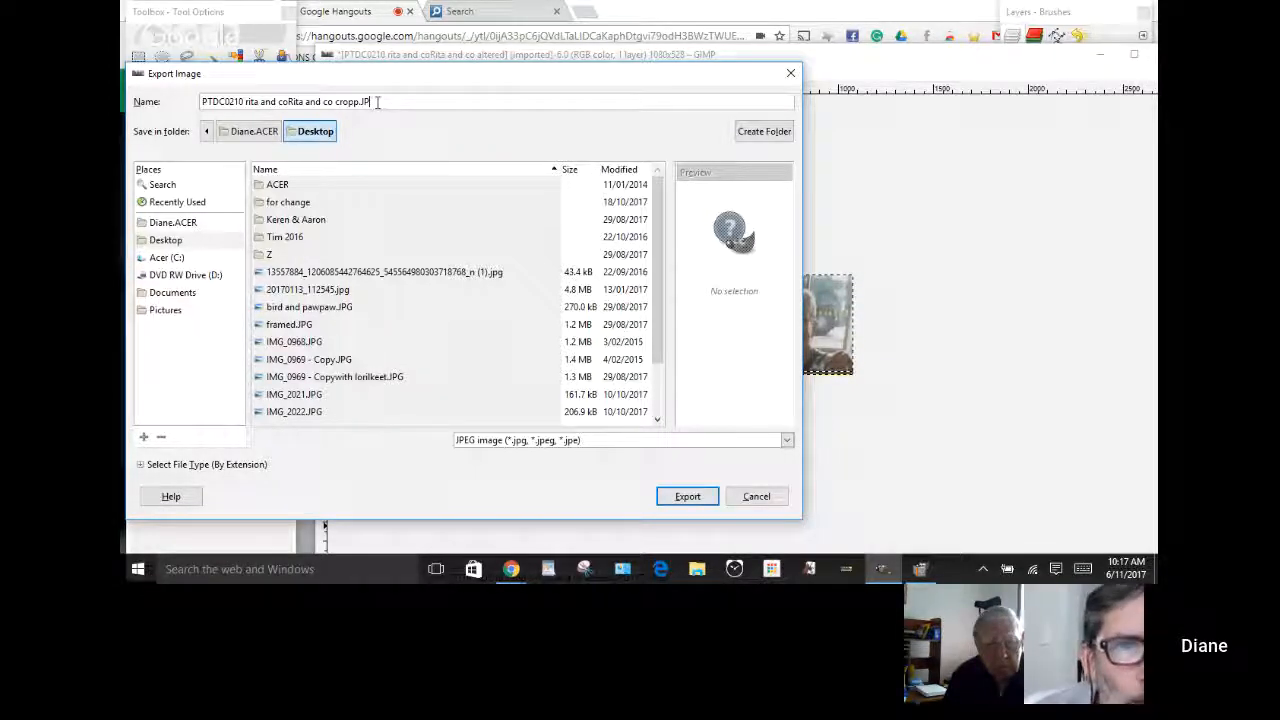
text(j)
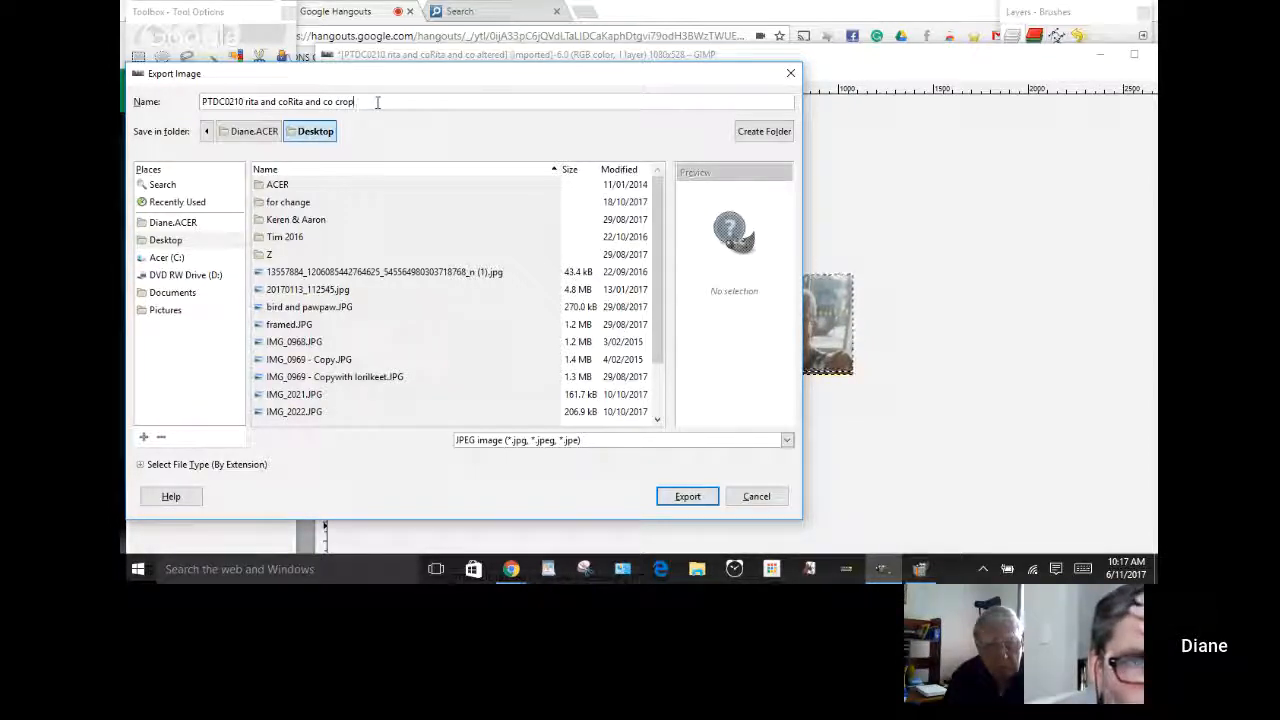
text(.JPG)
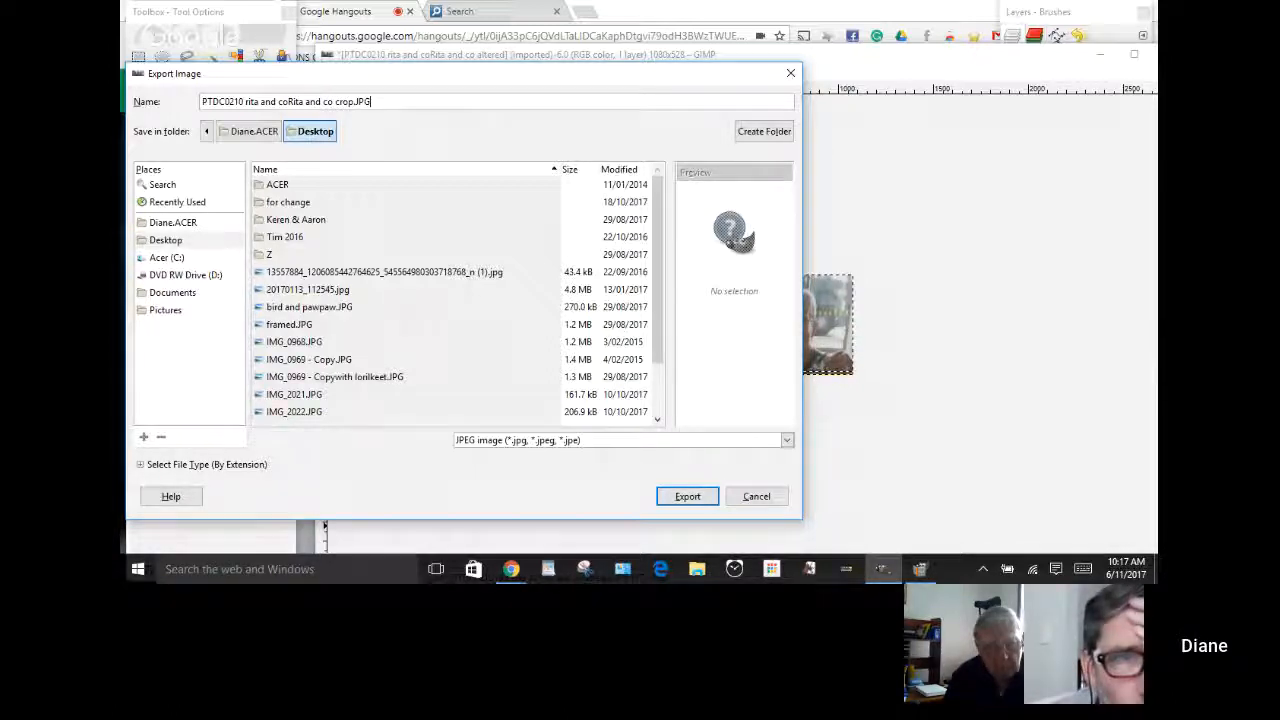
click(688, 498)
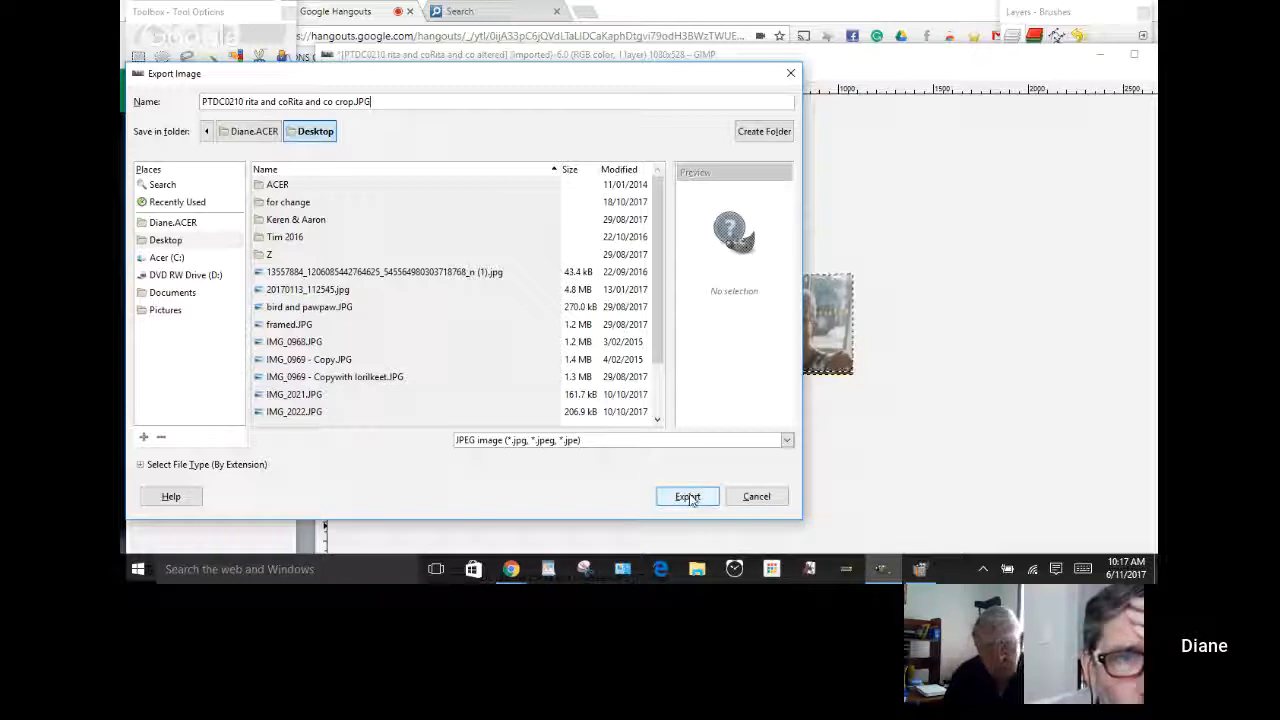
click(688, 497)
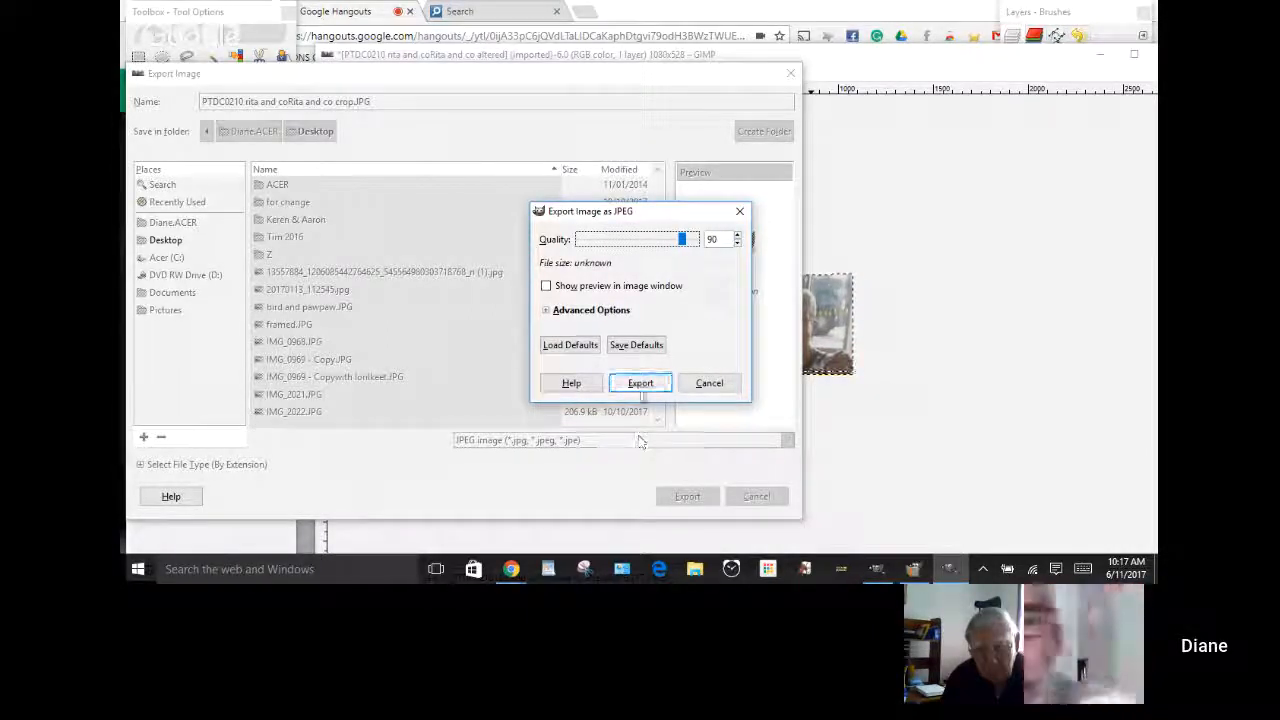
click(640, 385)
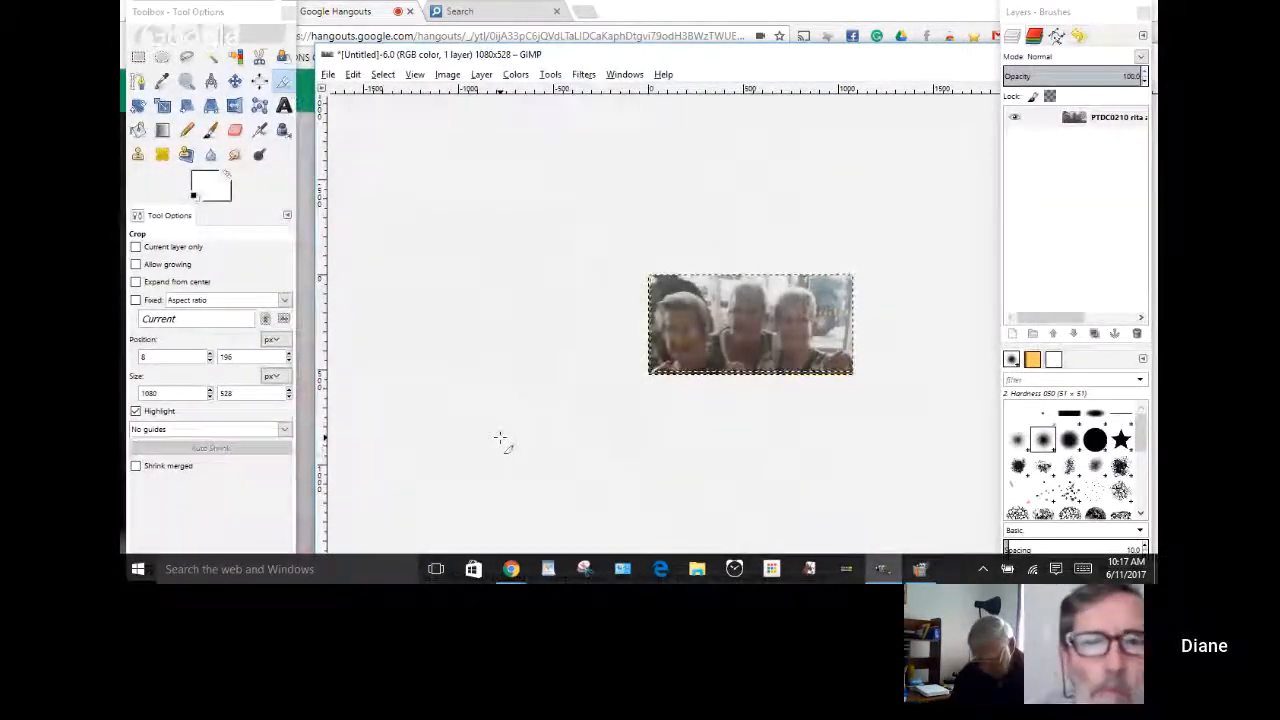
drag(529, 443, 496, 345)
click(532, 432)
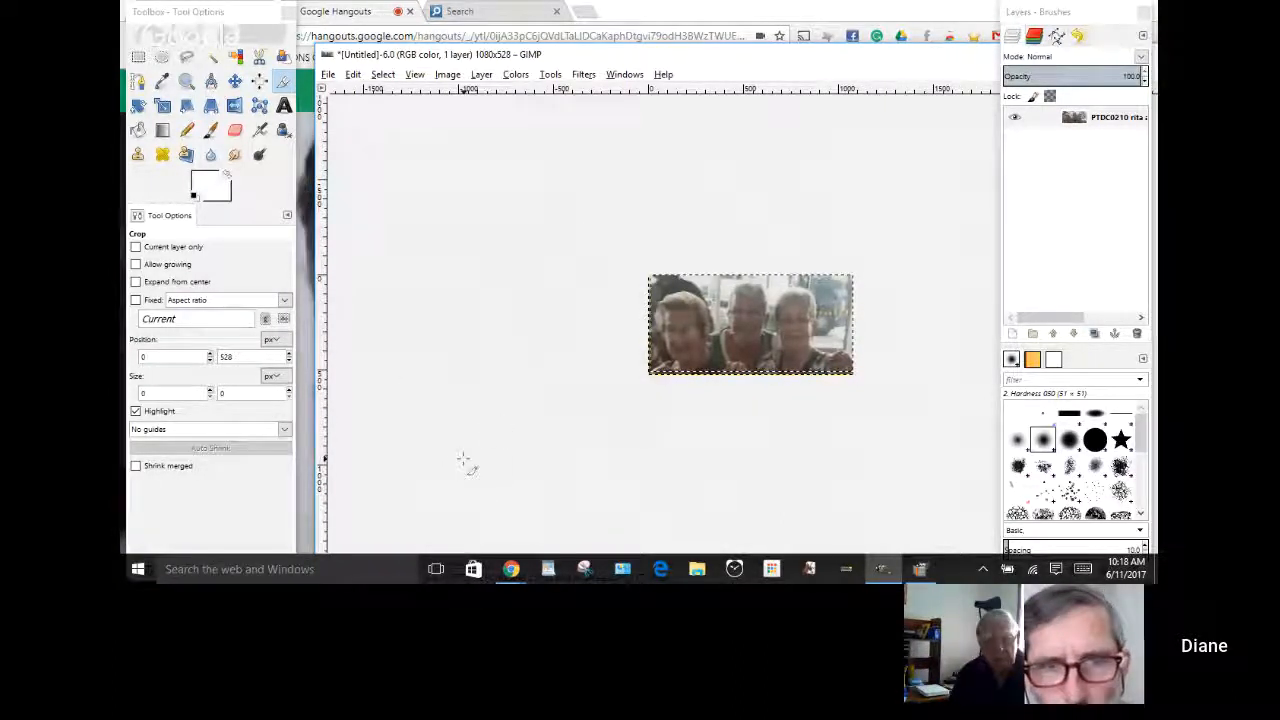
- Look through the frequent folders and recent files in File Explorer's Quick access, and return to the cropped photo in GIMP
click(697, 570)
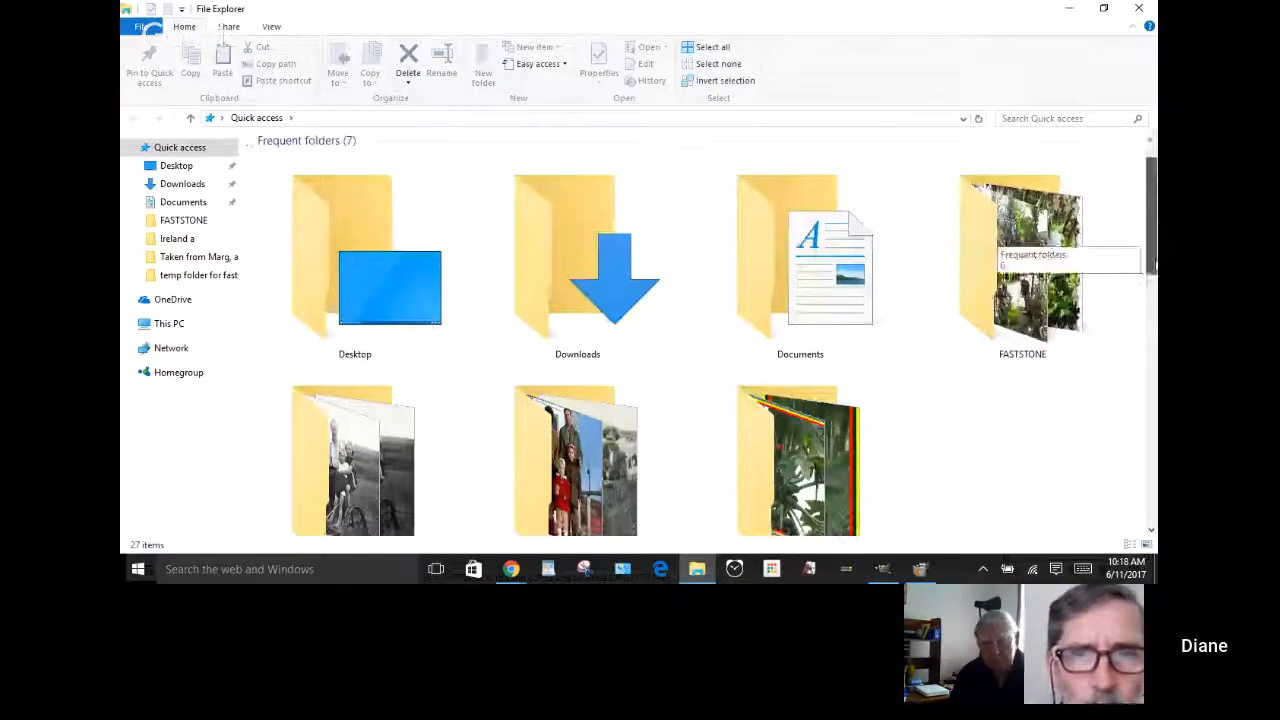
scroll(1150, 280, down, 1)
drag(1151, 283, 1134, 258)
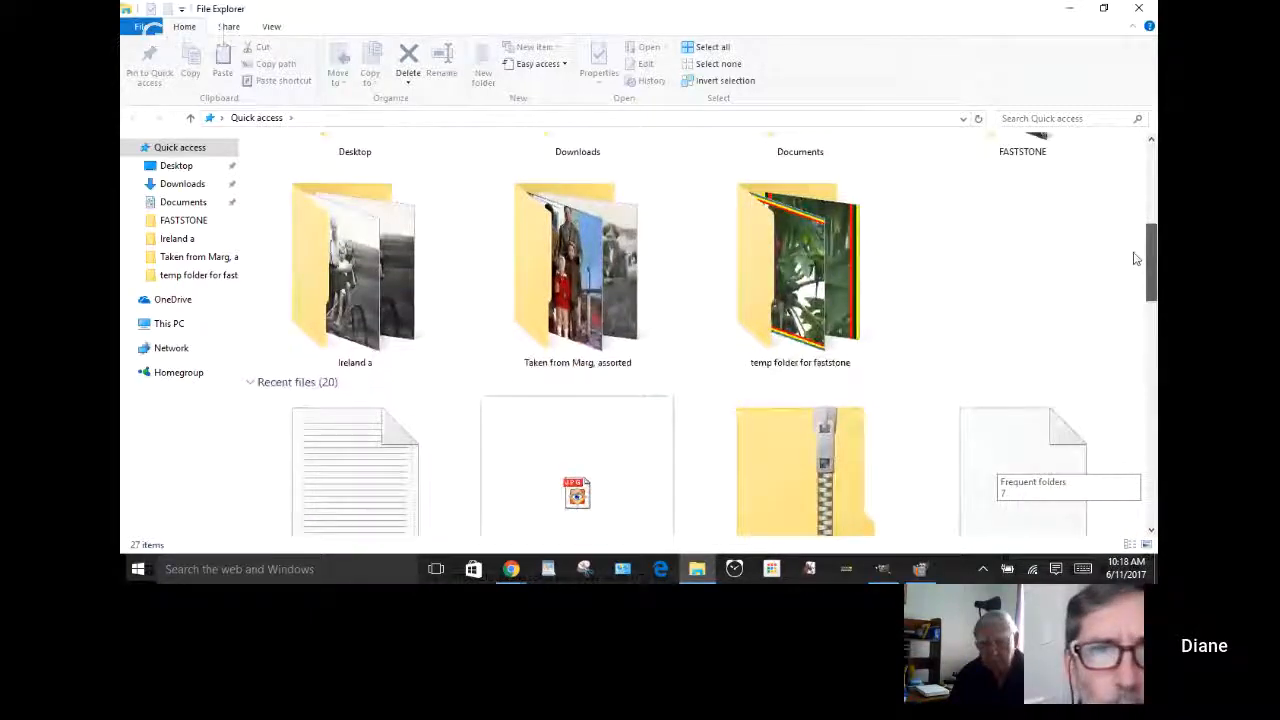
drag(1134, 258, 1117, 166)
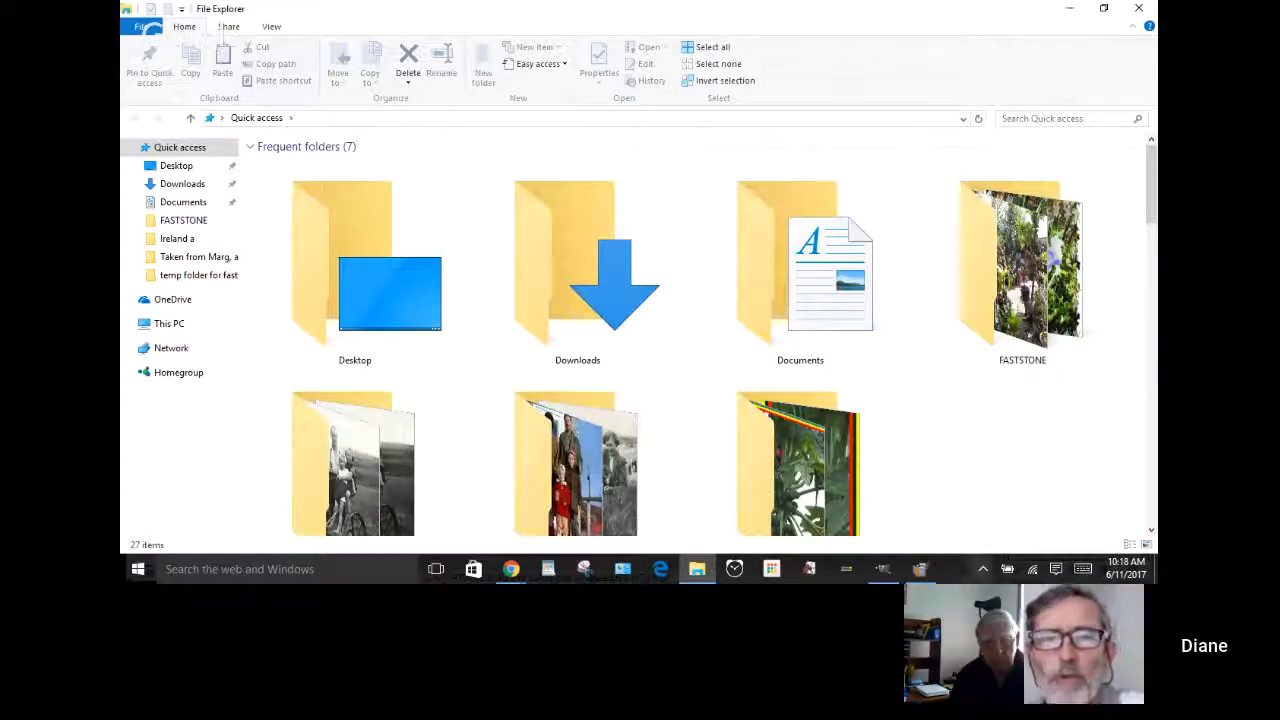
click(881, 568)
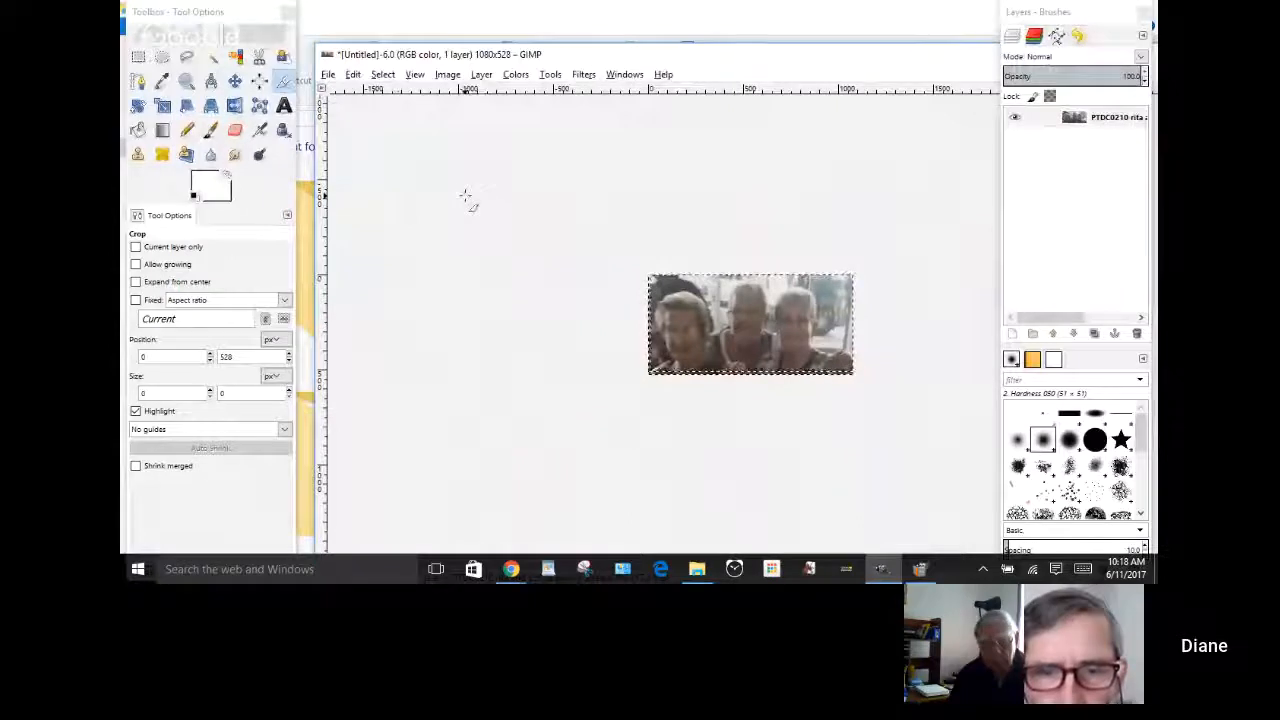
- Check the Desktop files in the Export Image dialog, preview "PTDC0210 rita and coRita and co crop.JPG", and leave without exporting
click(329, 76)
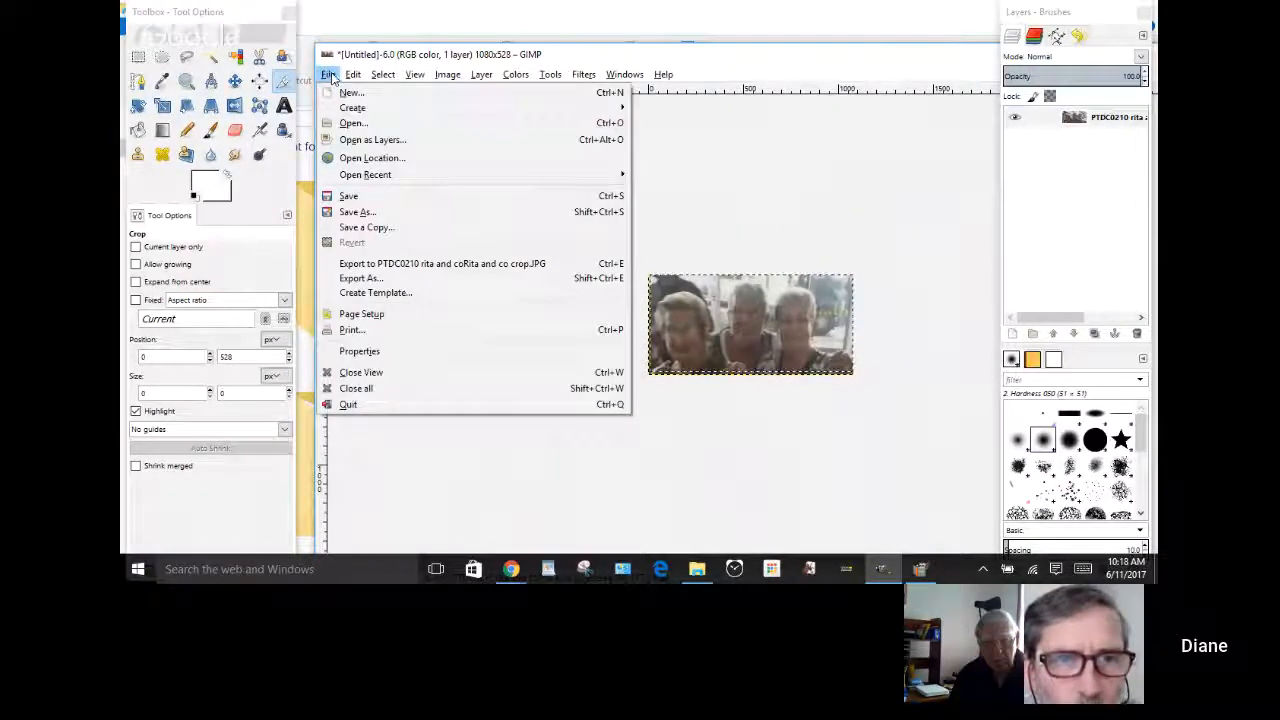
mouse_move(353, 75)
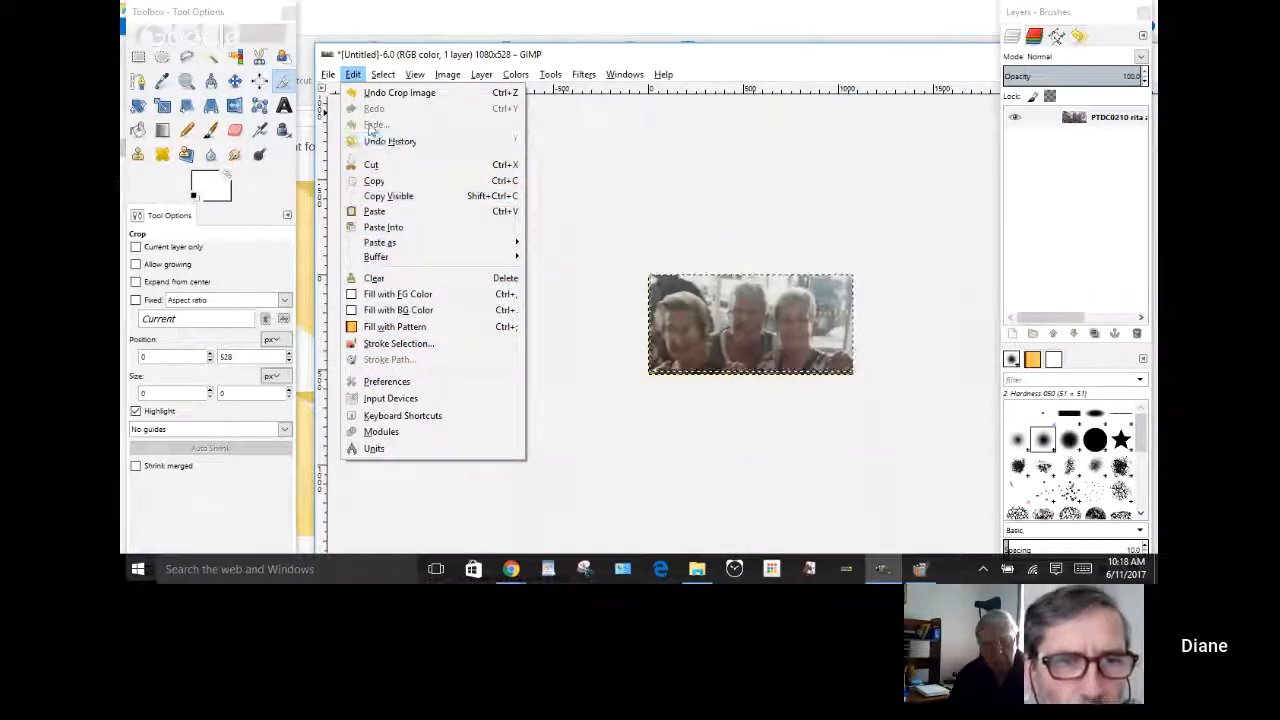
click(327, 78)
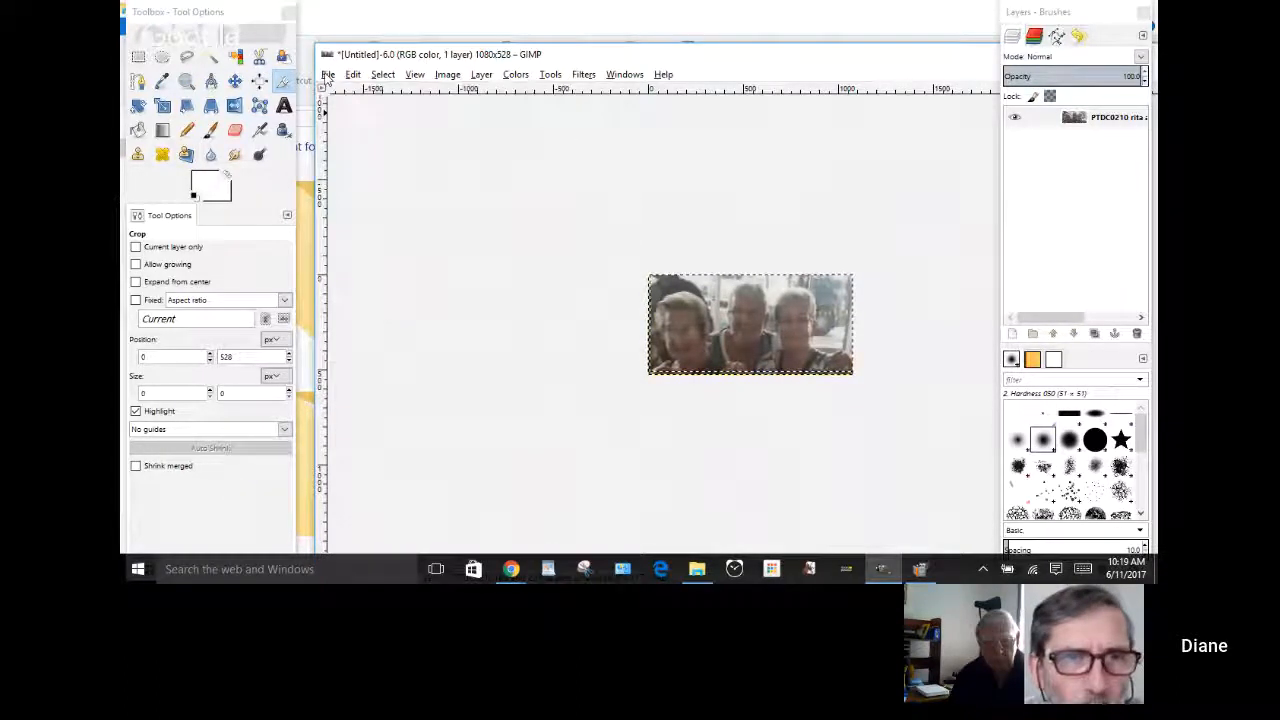
click(327, 78)
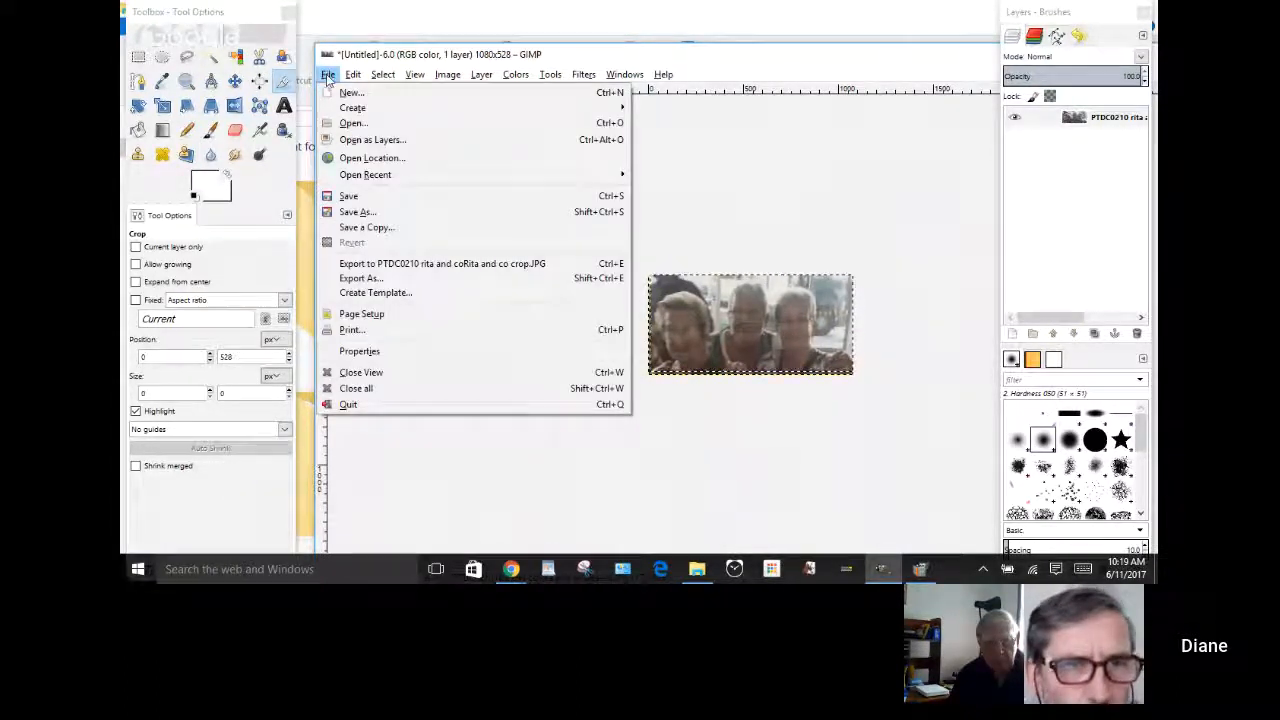
click(413, 282)
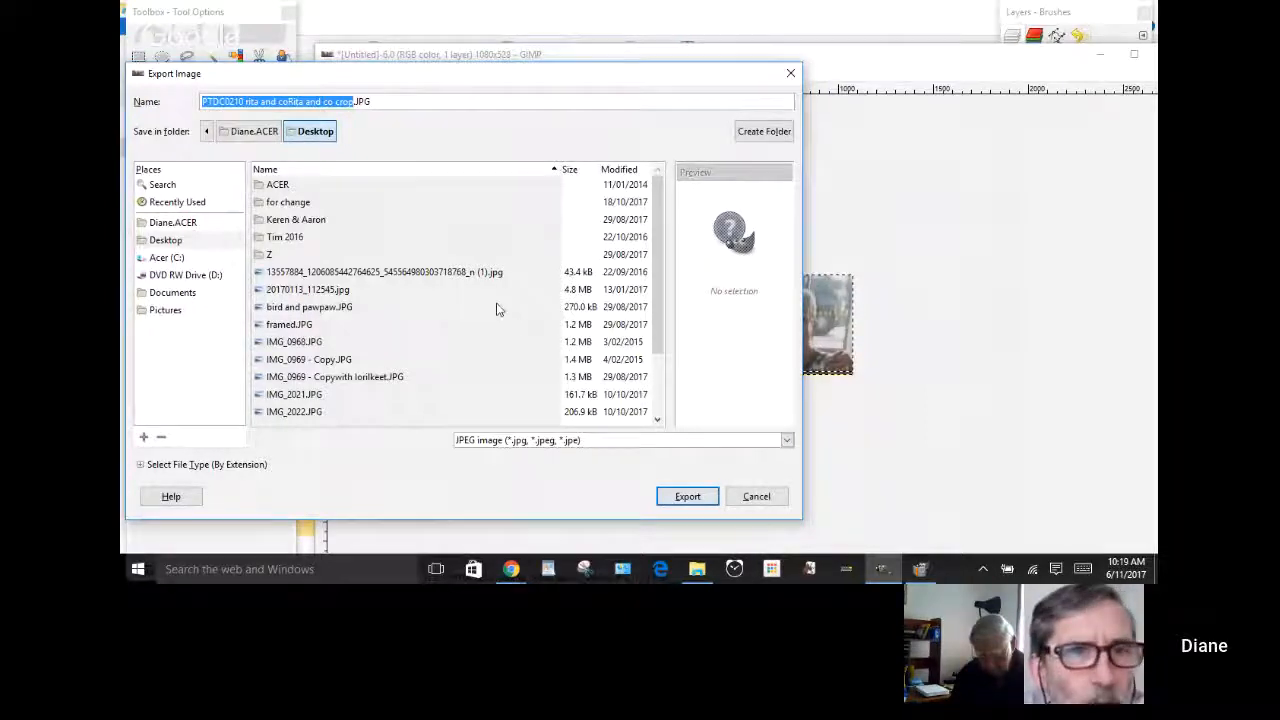
scroll(654, 311, down, 3)
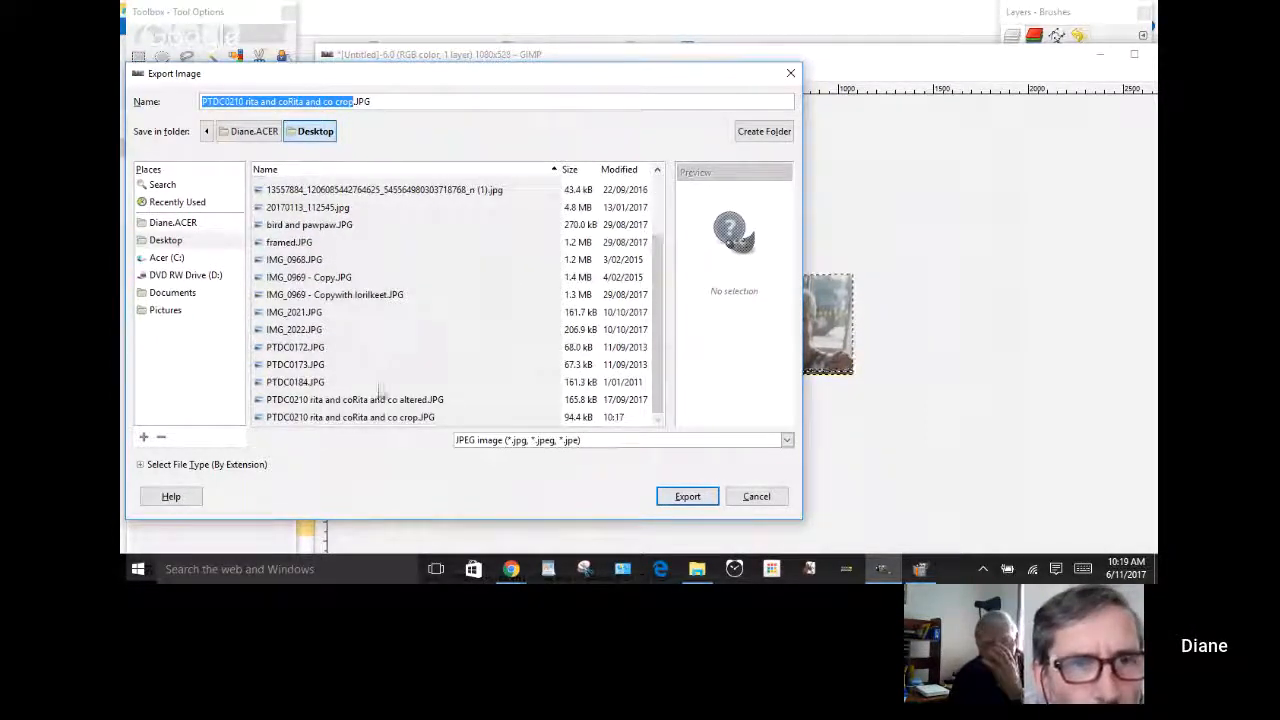
click(427, 419)
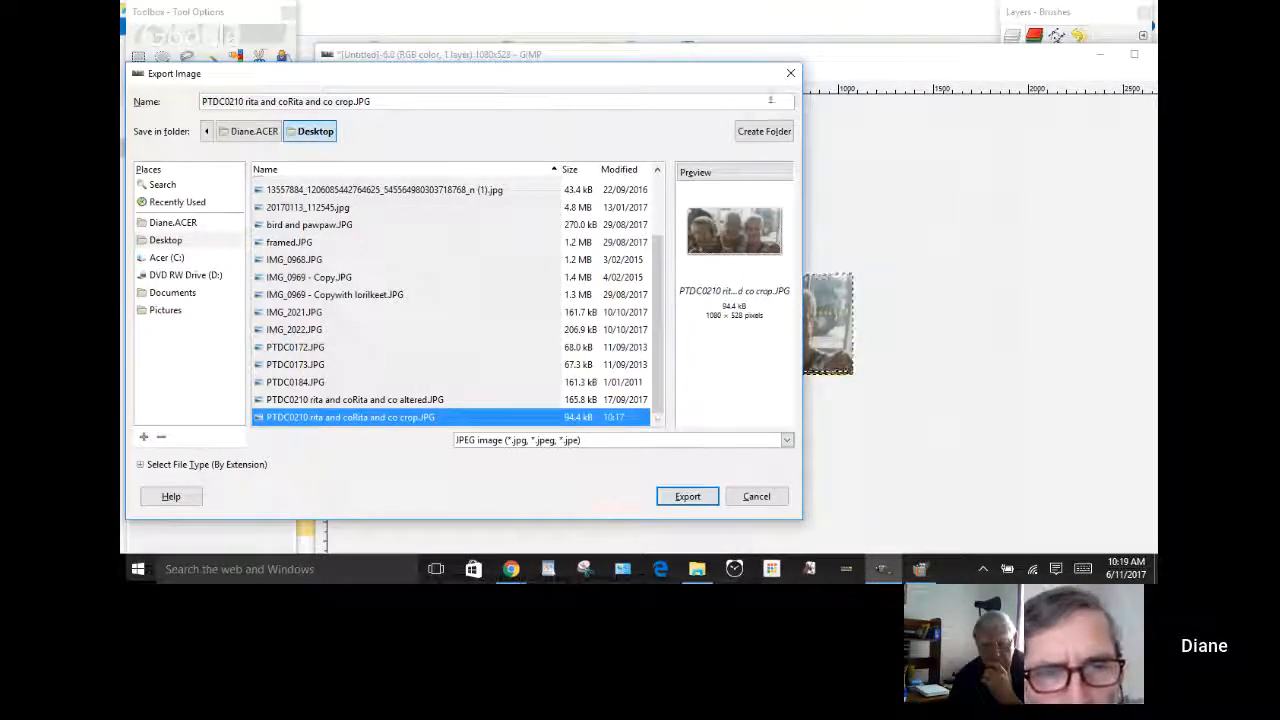
click(790, 73)
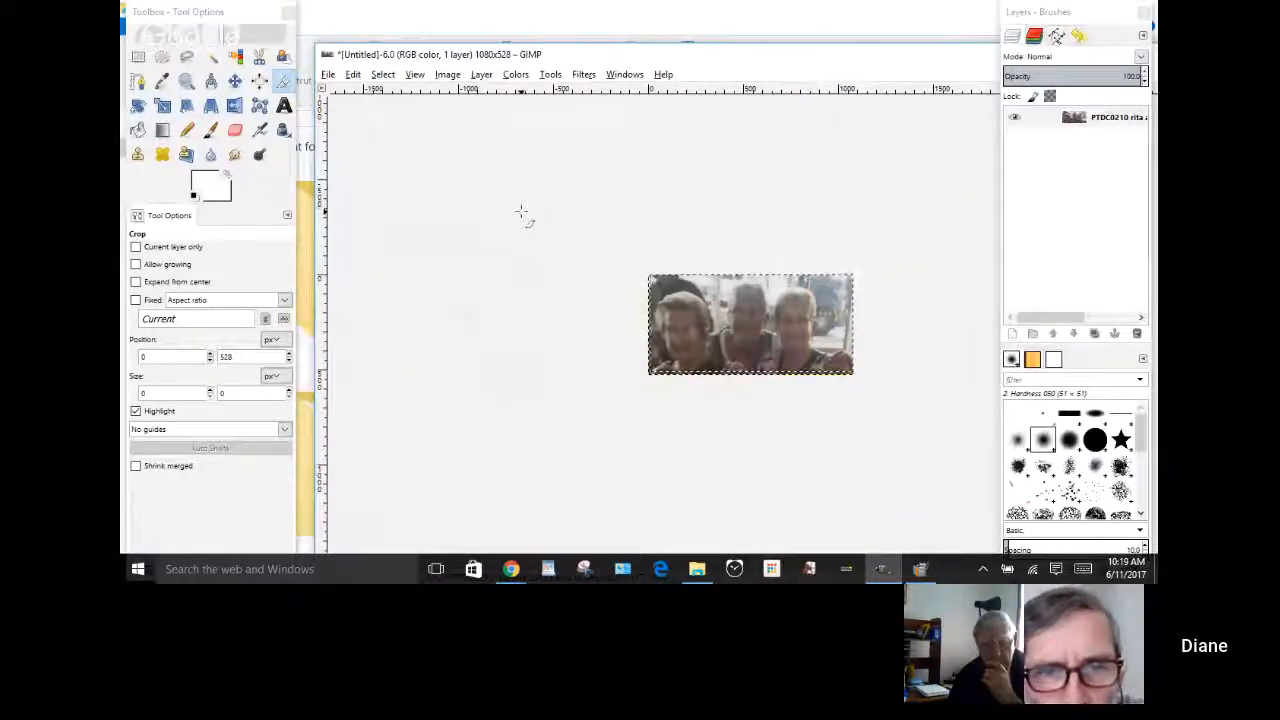
- Switch to File Explorer, find the cropped group photo in the Desktop folder, and close File Explorer
click(328, 77)
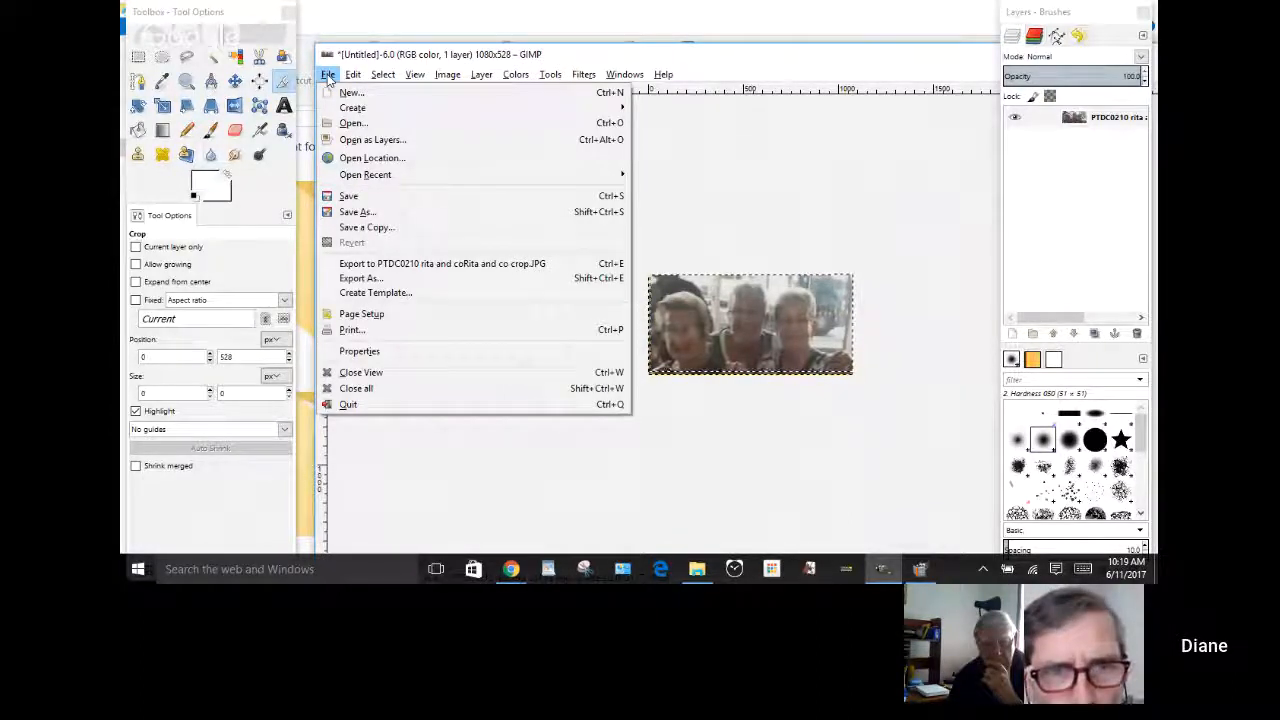
click(696, 570)
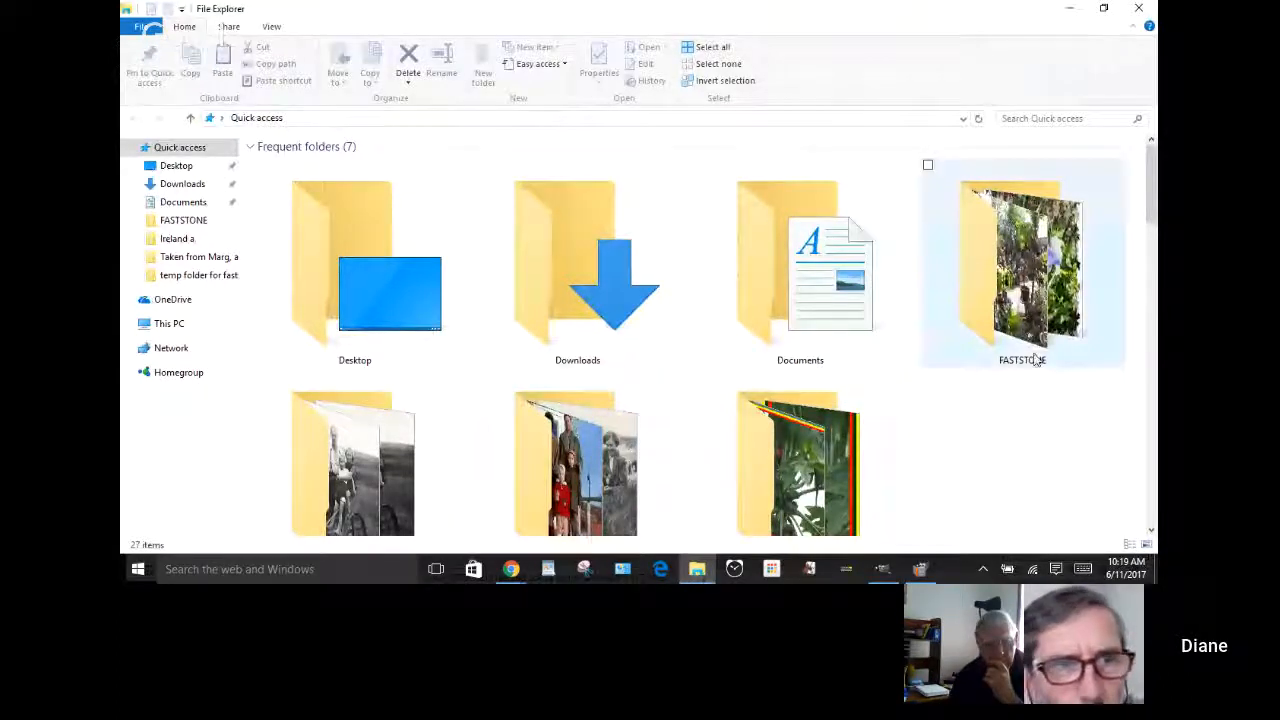
scroll(1151, 196, down, 1)
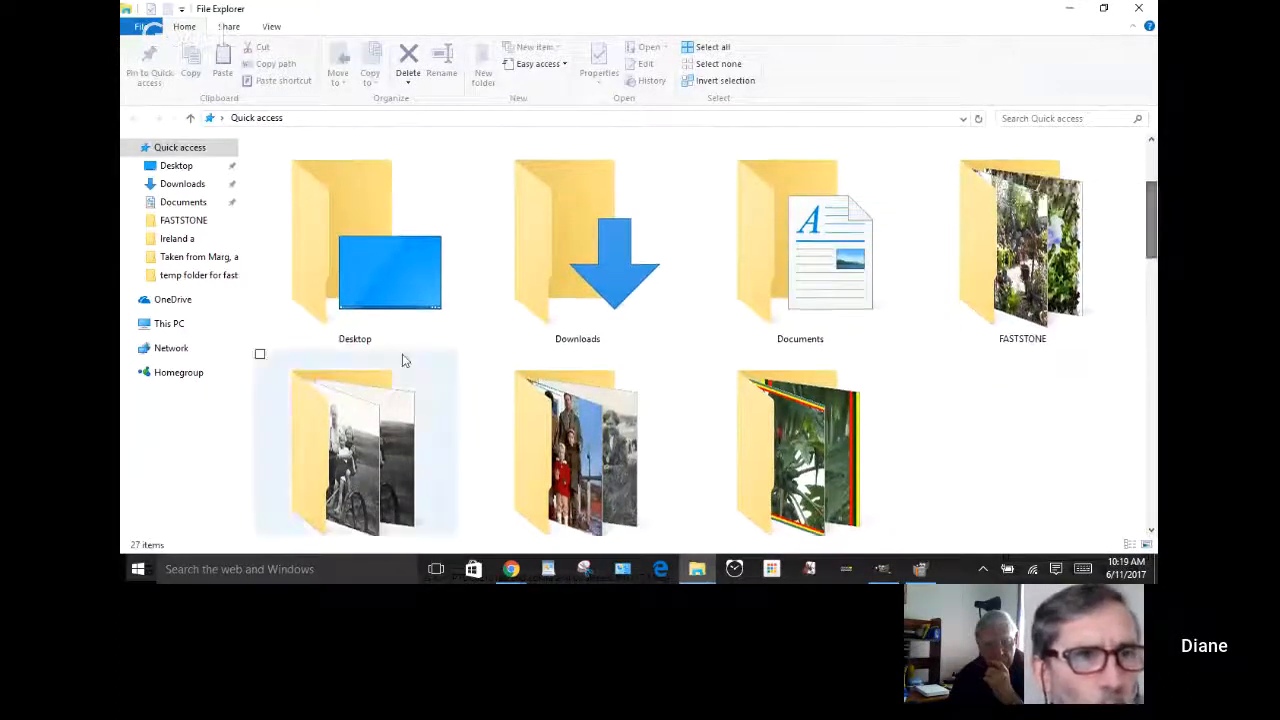
click(409, 268)
right_click(409, 264)
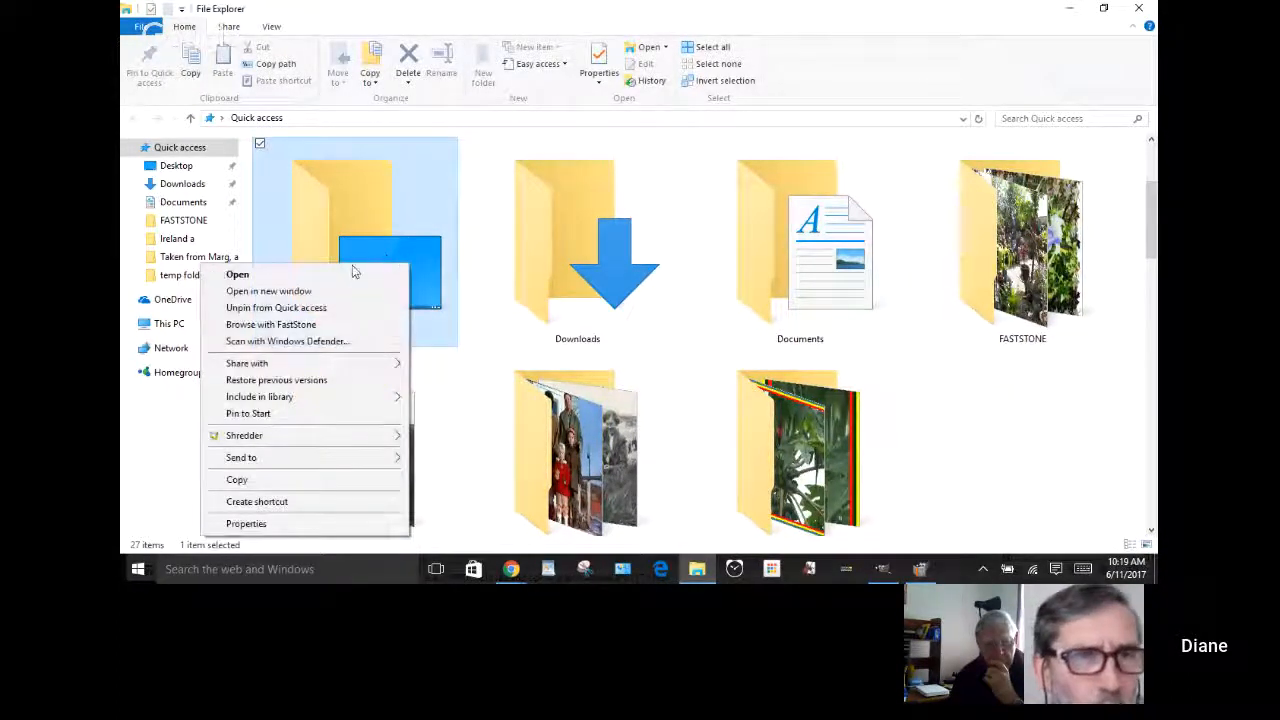
click(277, 275)
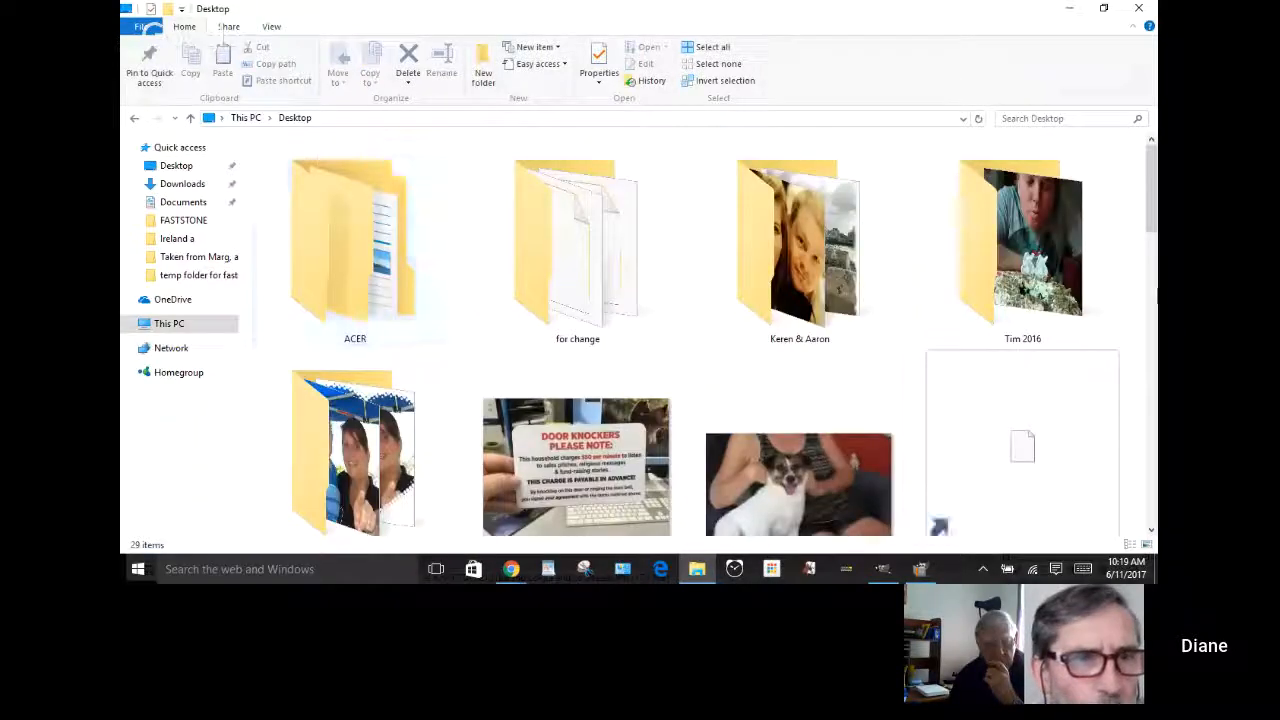
scroll(700, 335, down, 8)
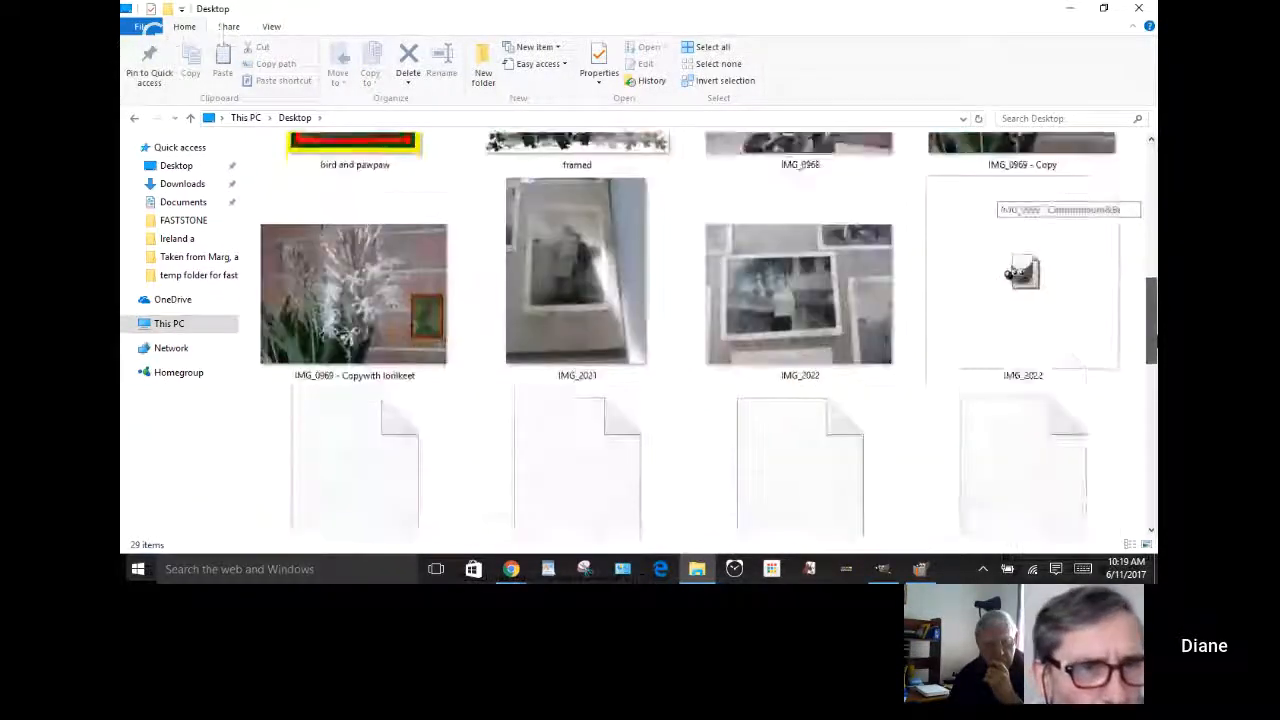
scroll(700, 335, down, 5)
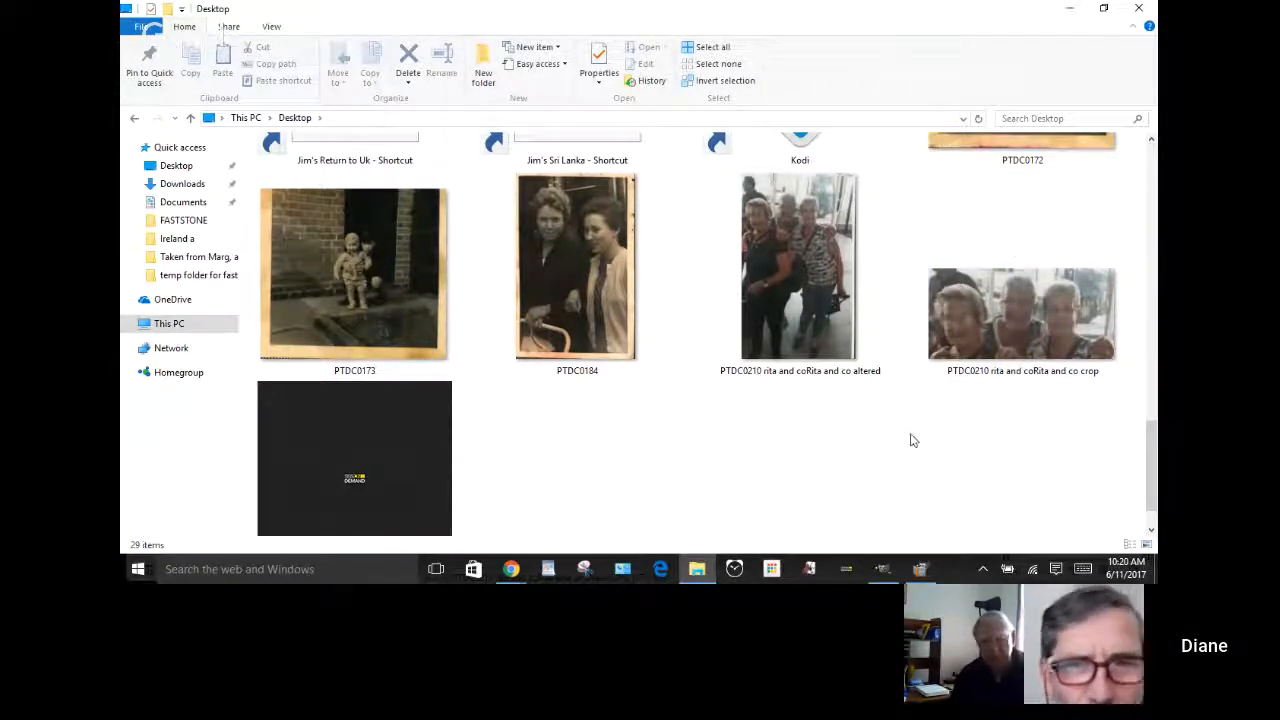
click(1152, 479)
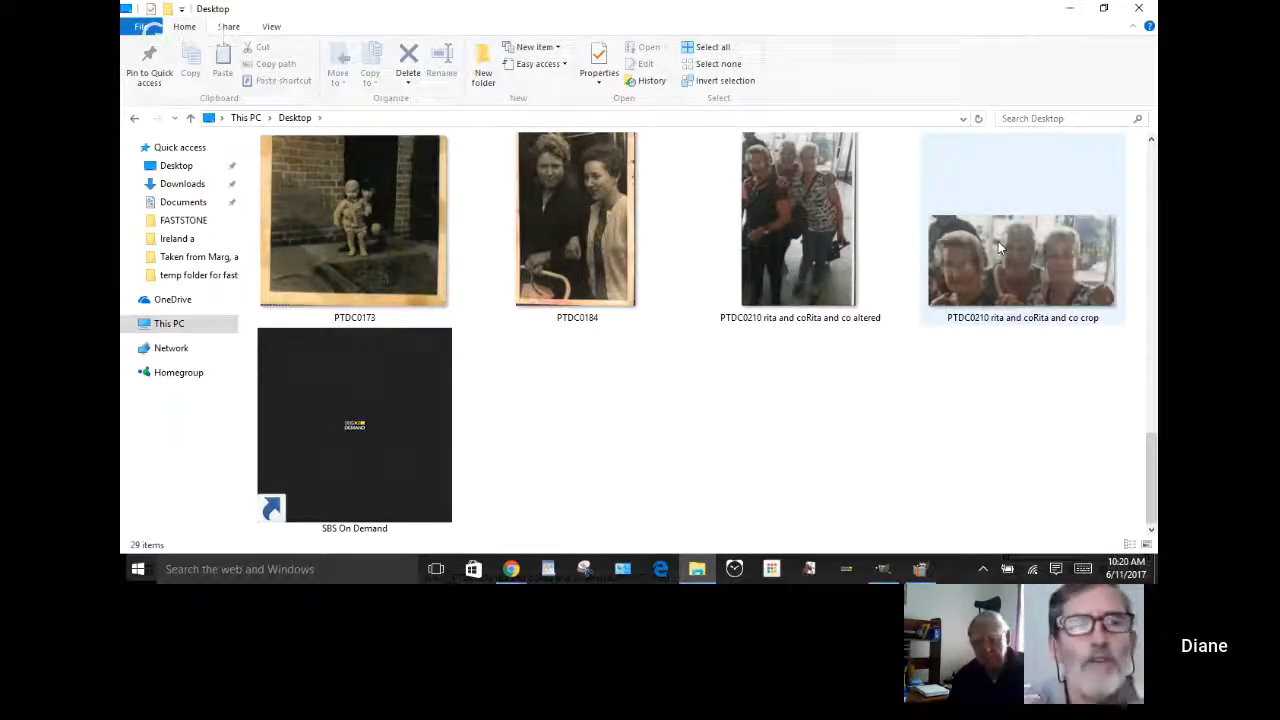
mouse_move(999, 247)
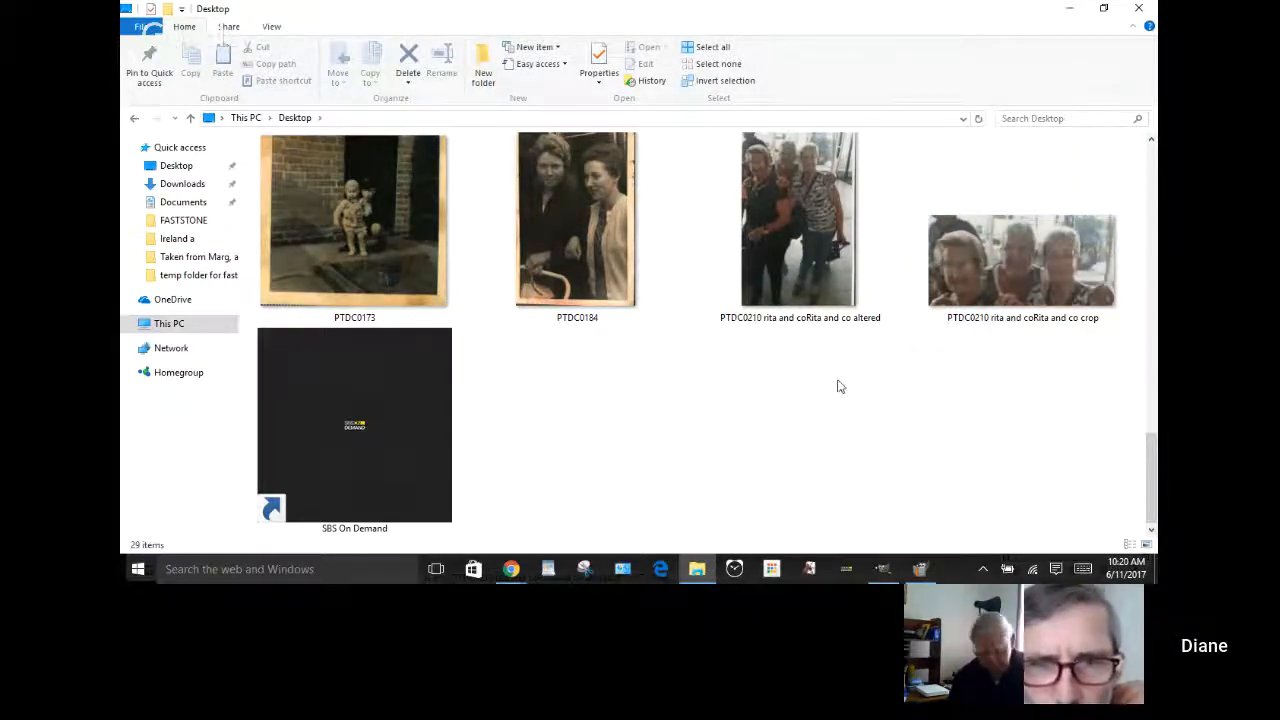
click(1140, 10)
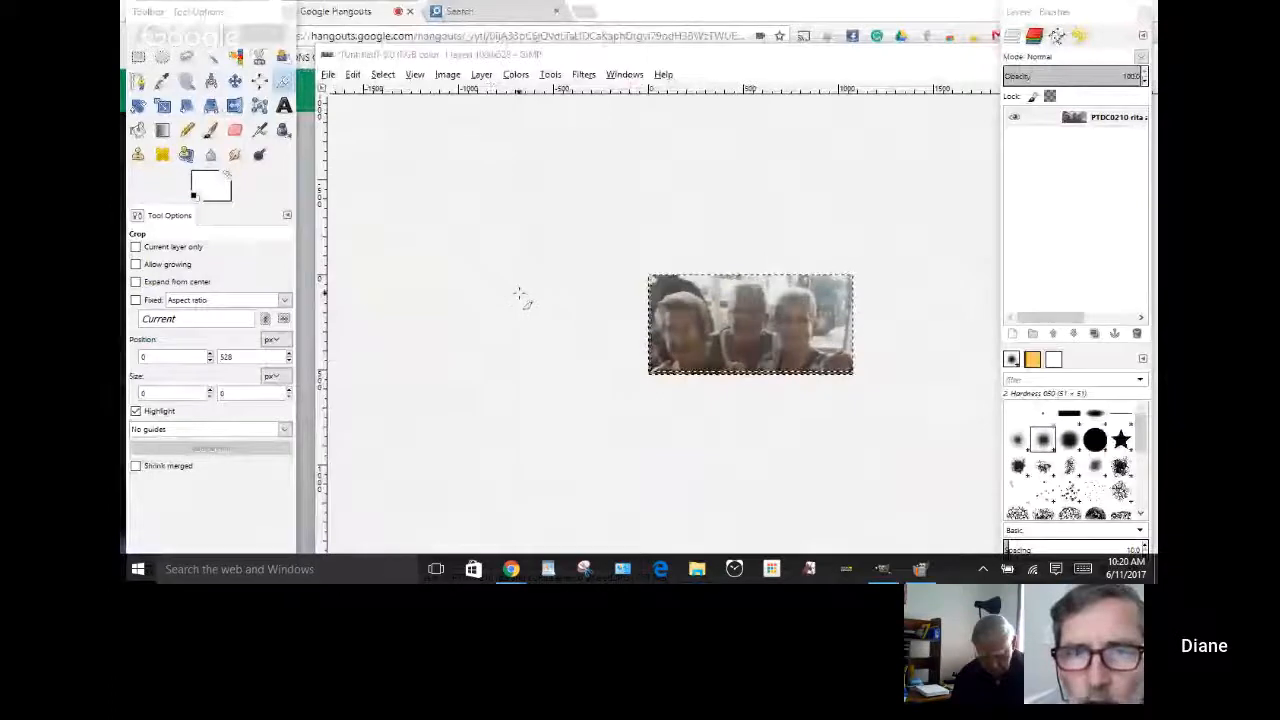
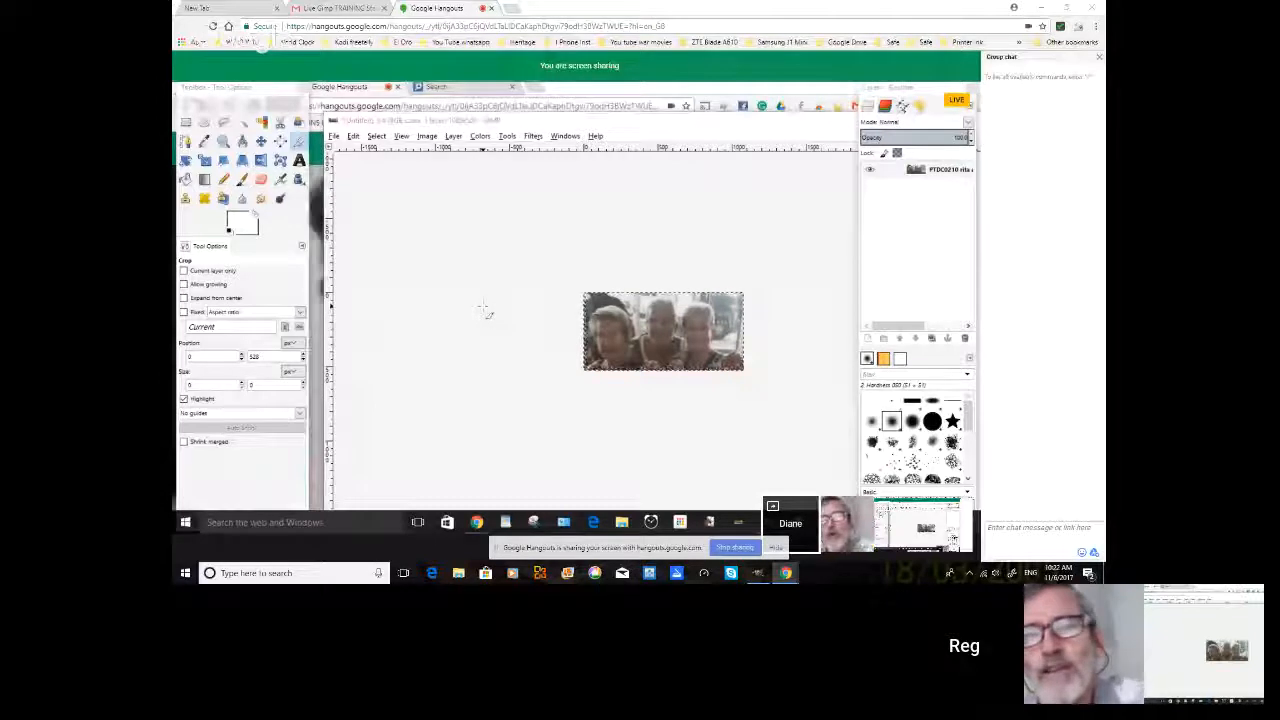
- Bring the empty GIMP window to the front of the Google Hangouts call, keeping it unmaximized
mouse_move(563, 434)
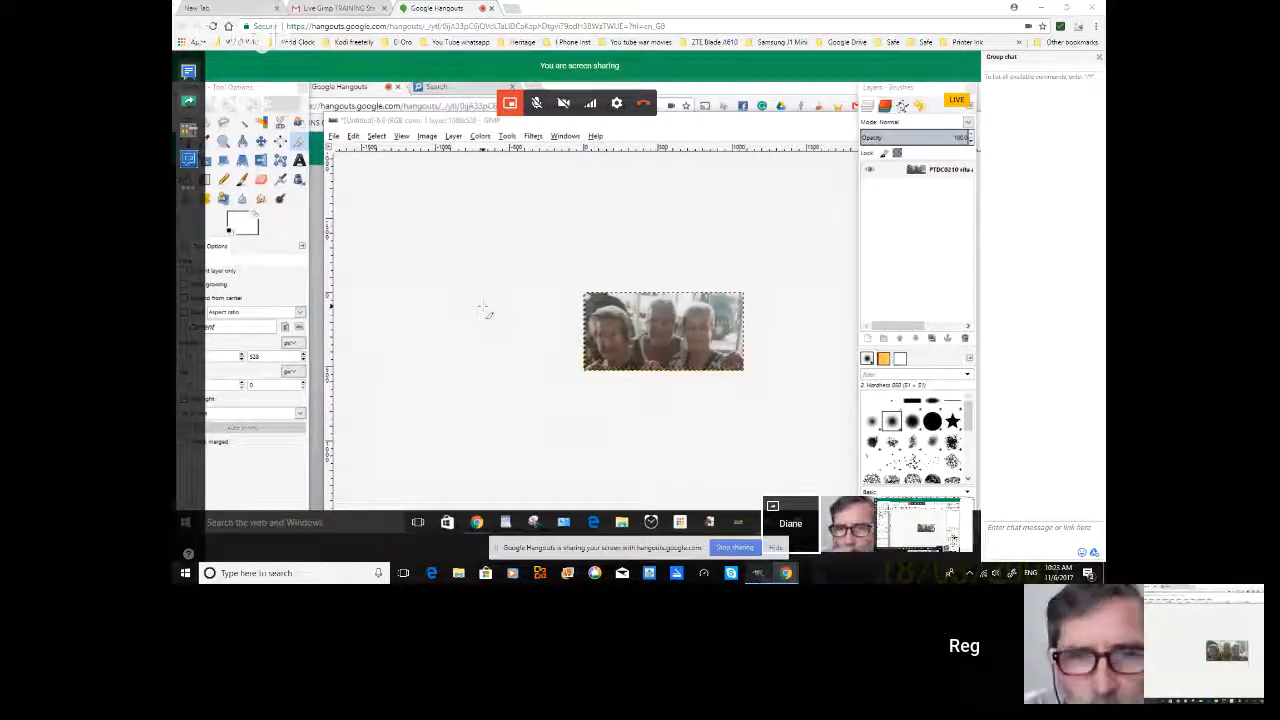
click(759, 573)
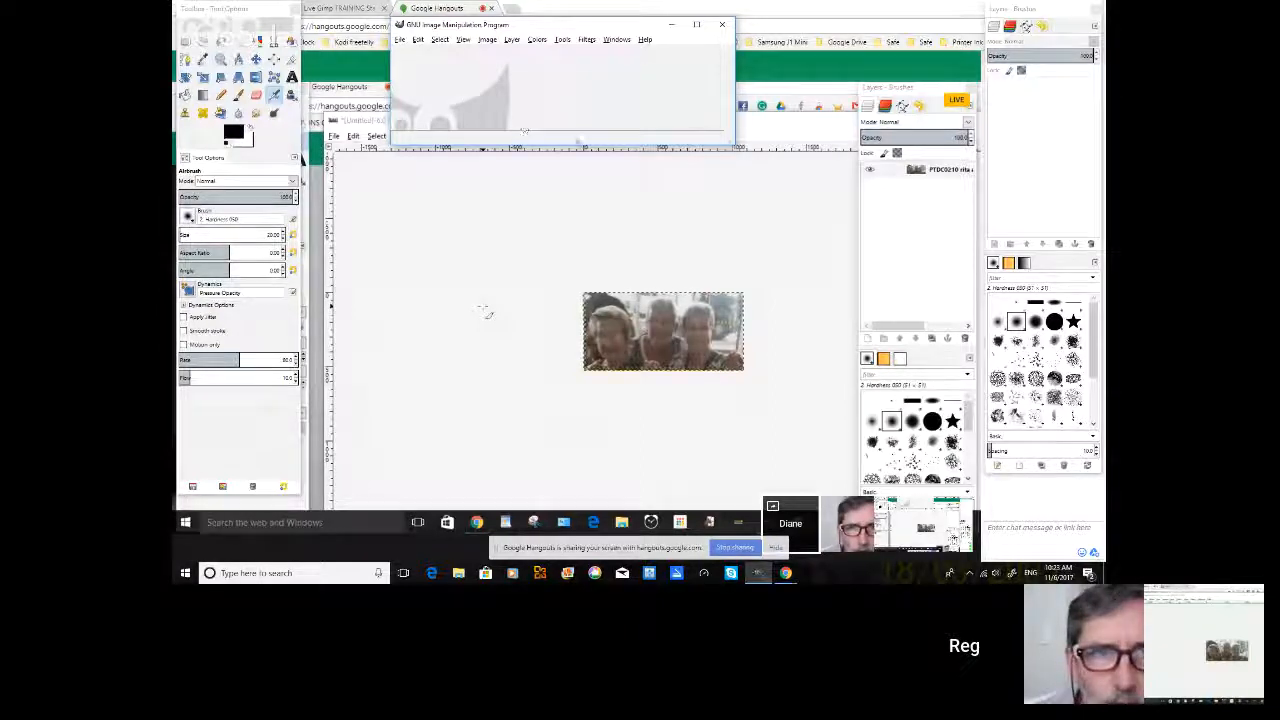
click(696, 25)
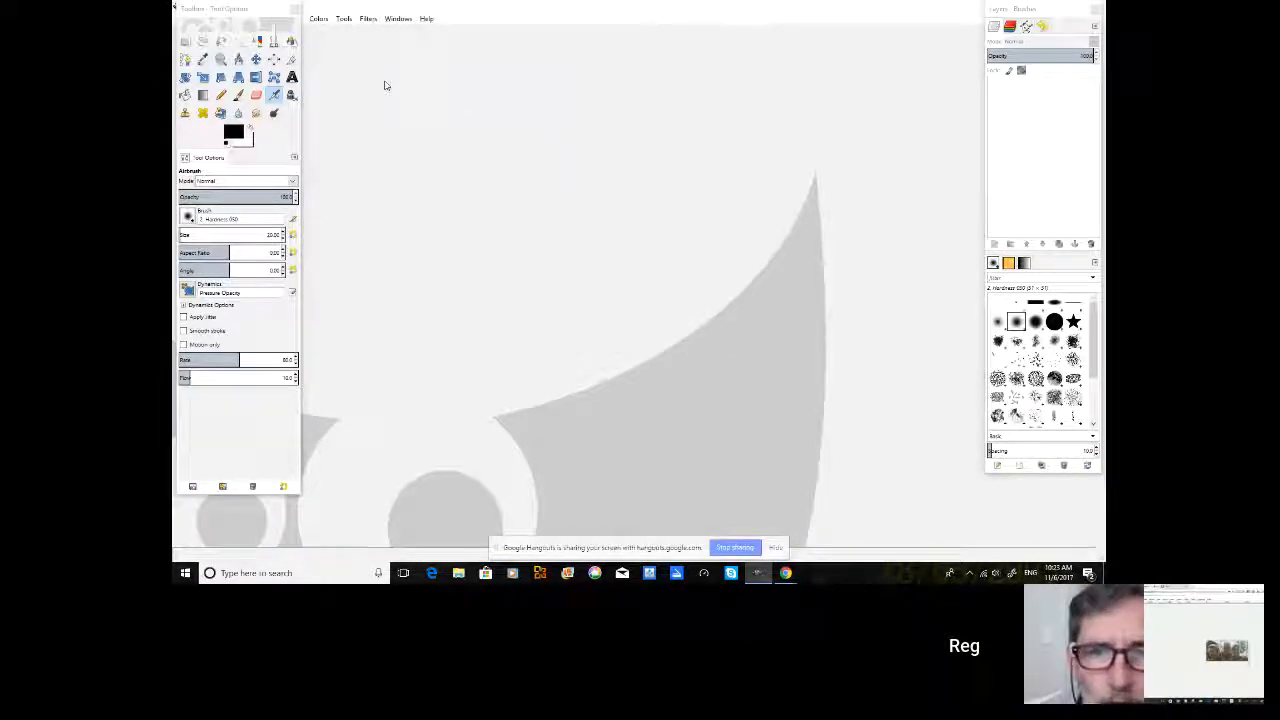
double_click(456, 12)
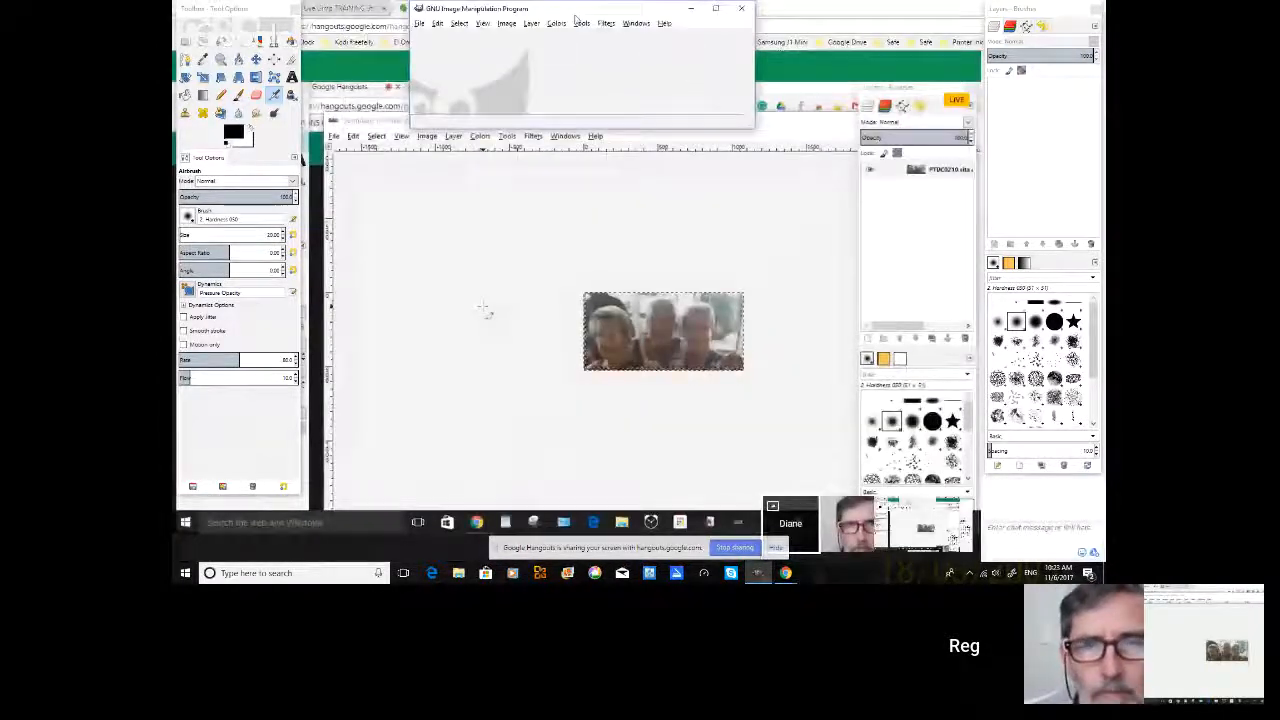
- Open P1010560 (2).JPG from the Ballina 5 8 17 folder in Pictures and maximize its image window
click(420, 24)
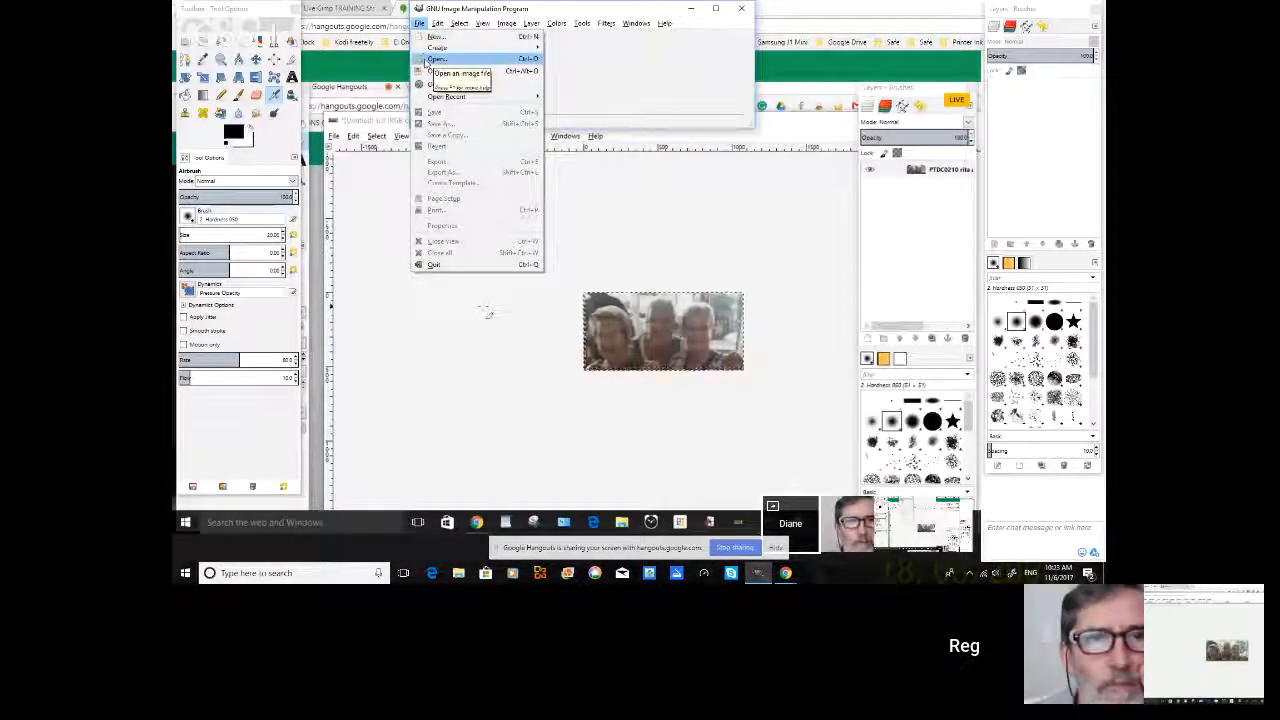
click(428, 60)
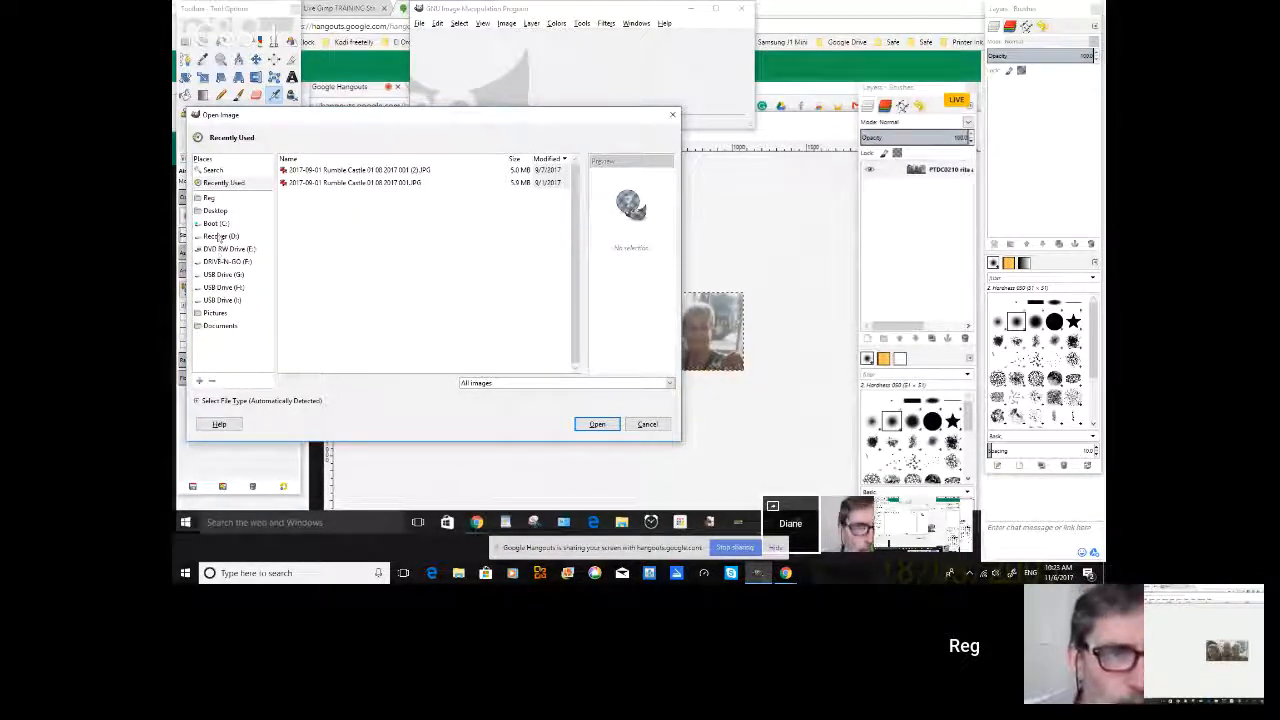
click(210, 314)
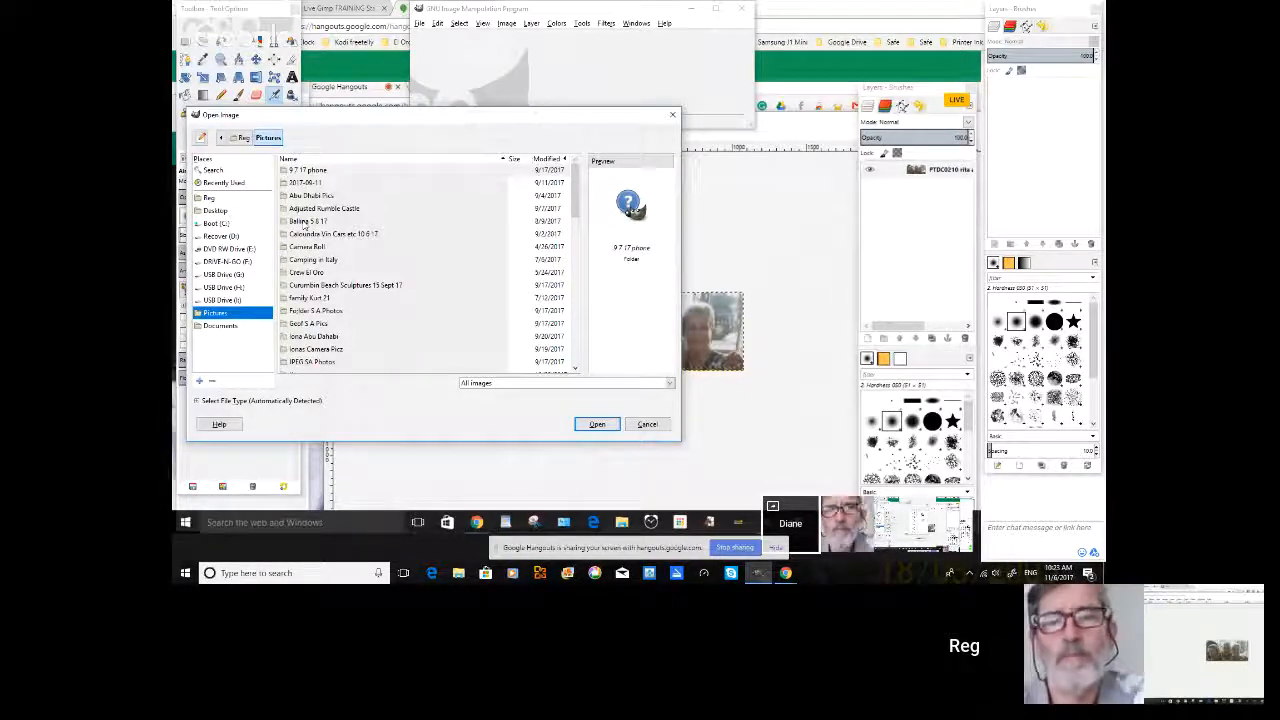
click(305, 221)
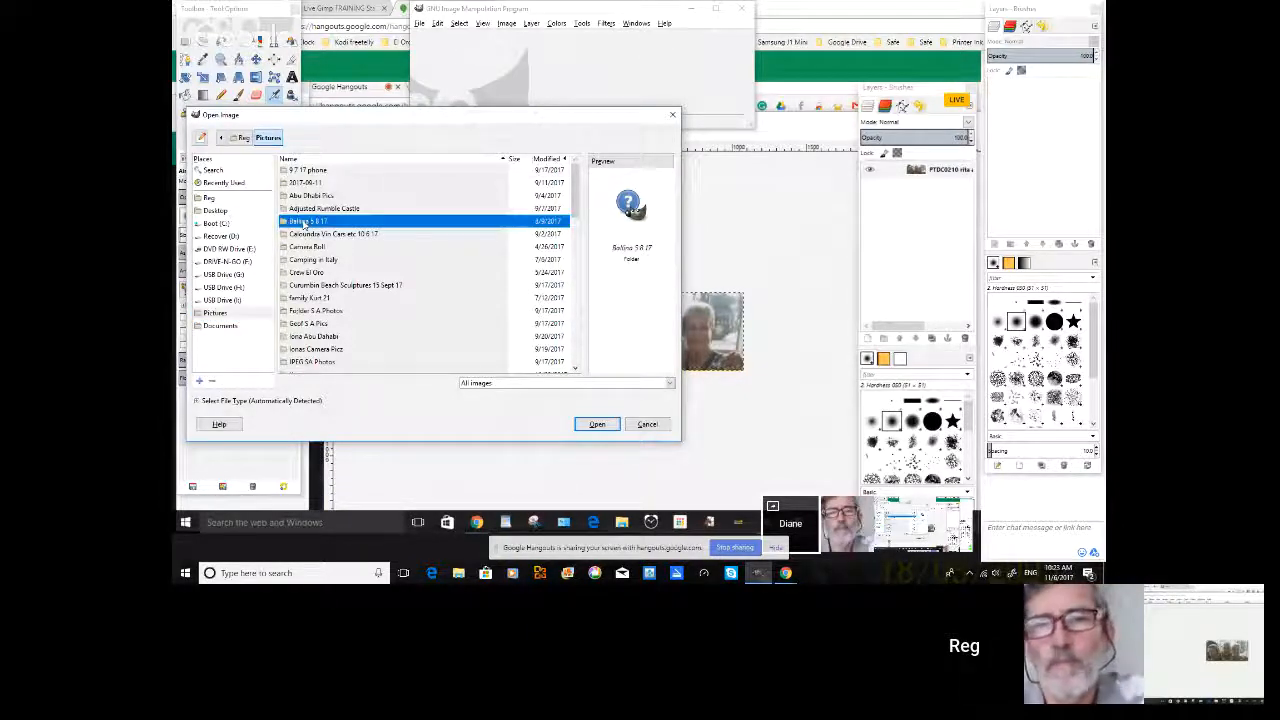
click(597, 425)
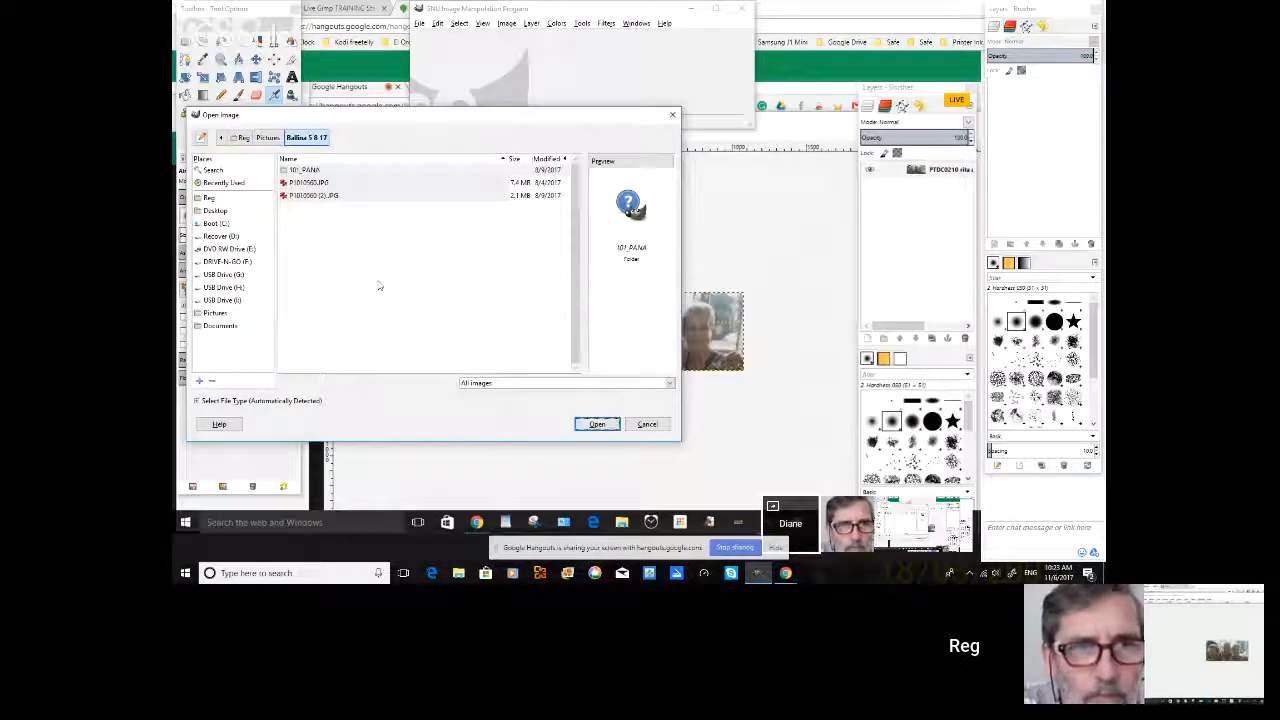
double_click(306, 195)
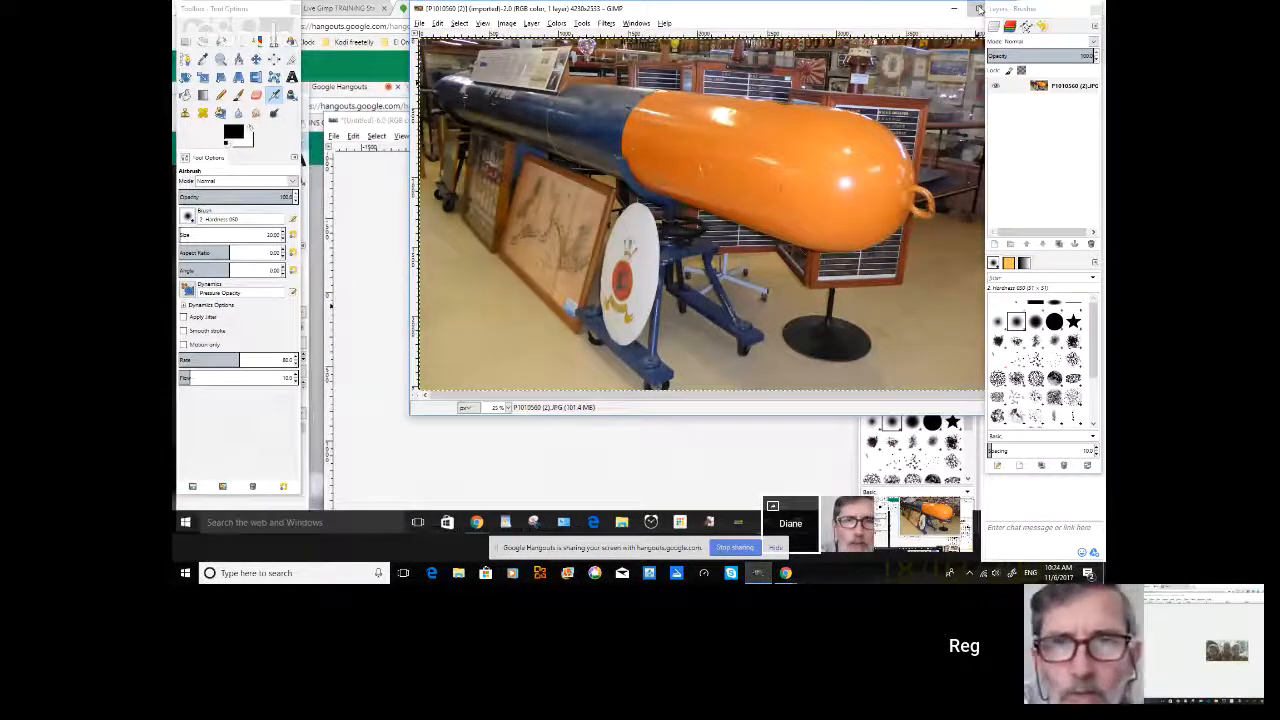
click(980, 8)
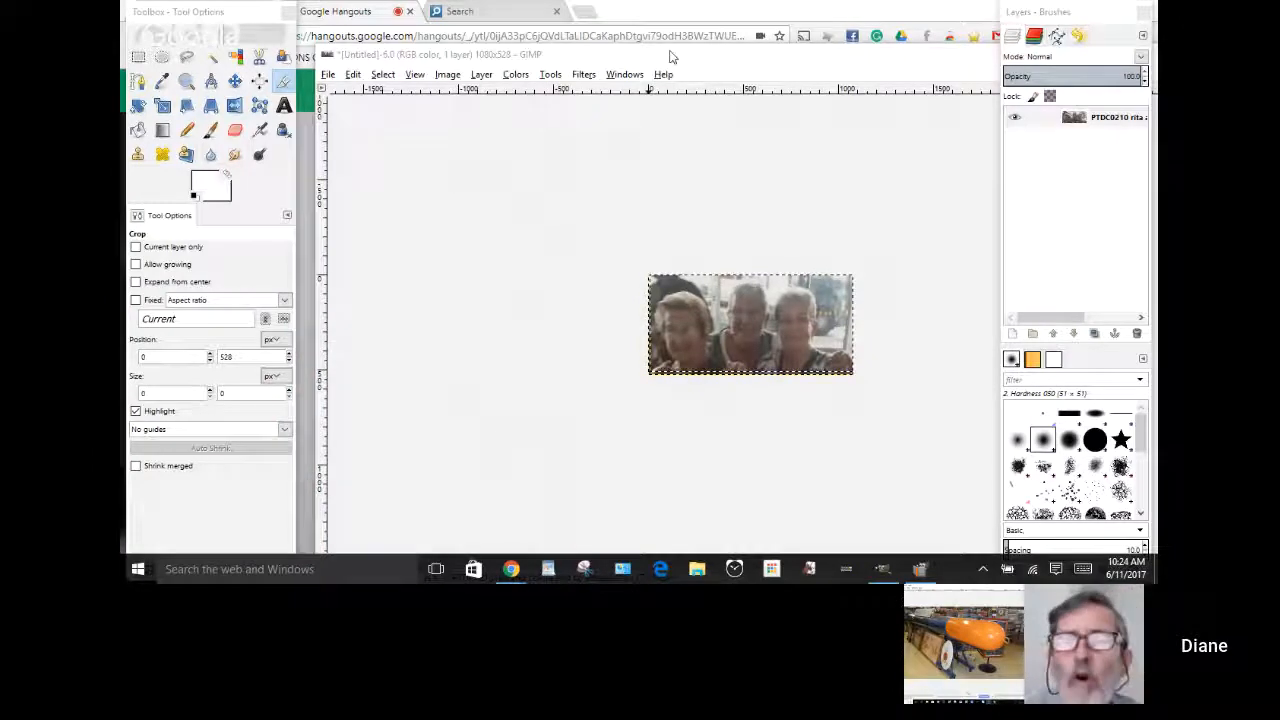
- Switch to the Google Hangouts call and view the other participant's shared screen and your own shared screen
click(694, 18)
drag(694, 18, 680, 40)
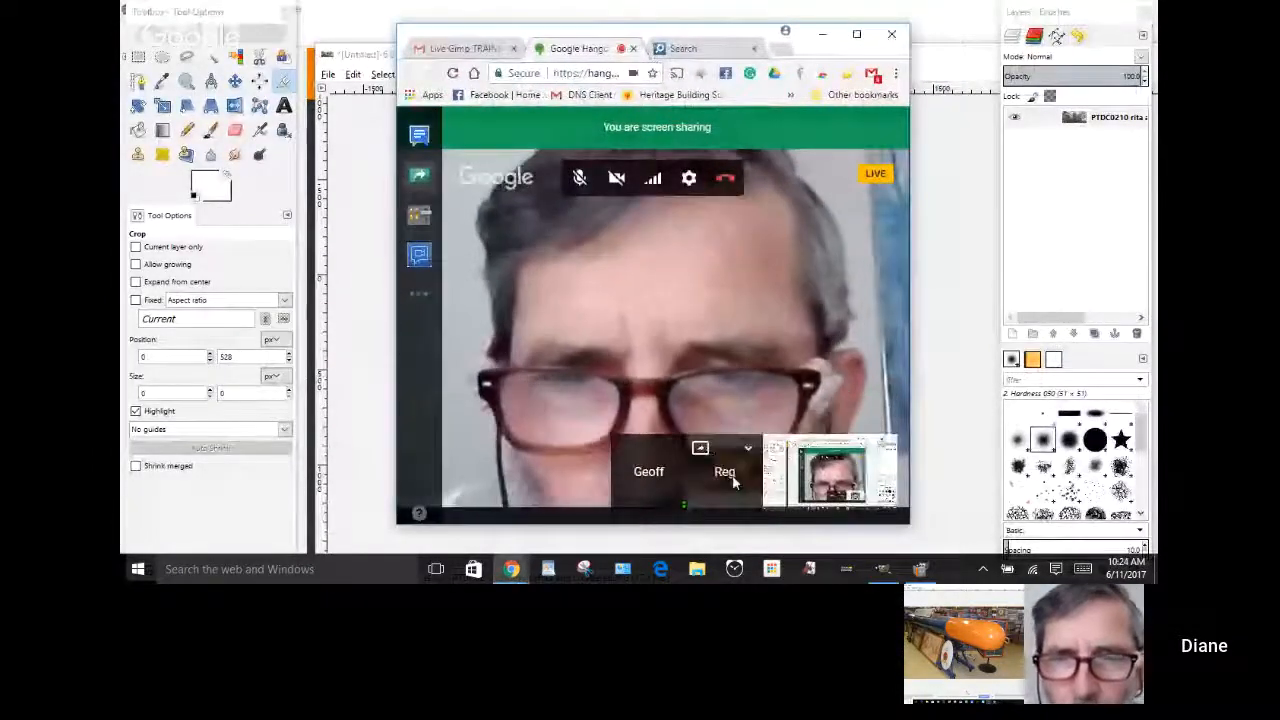
click(729, 471)
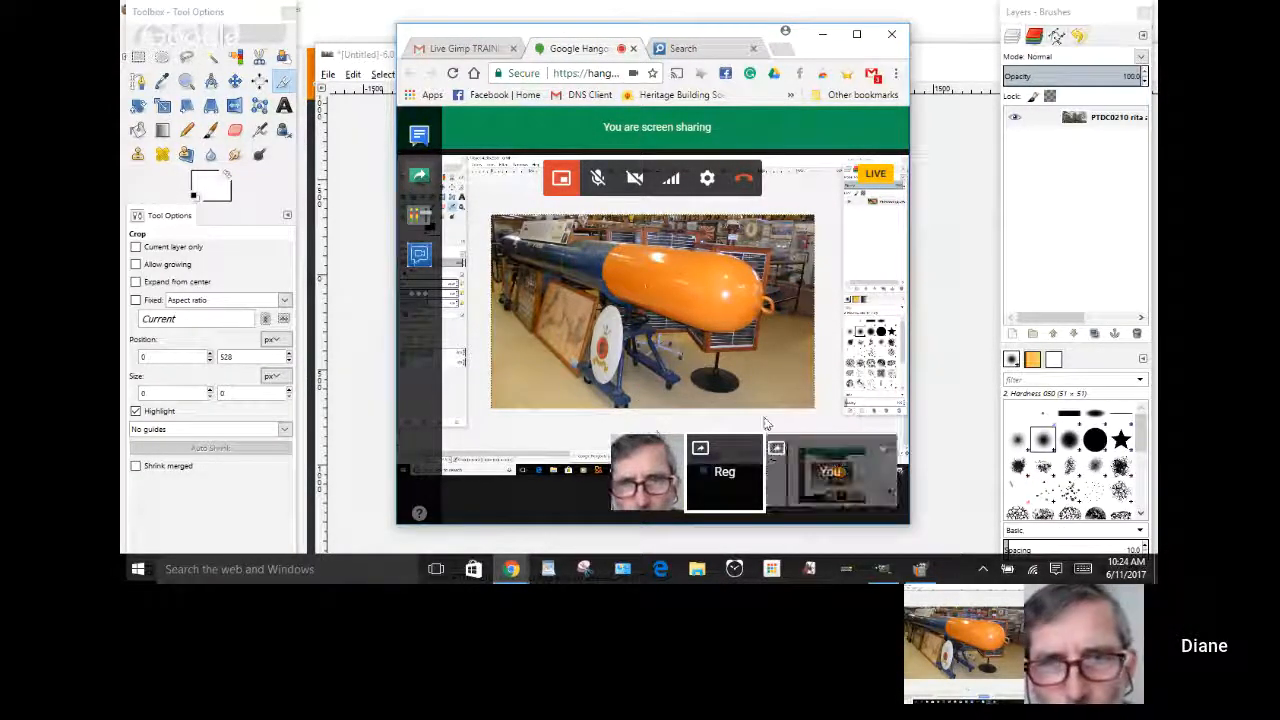
click(830, 477)
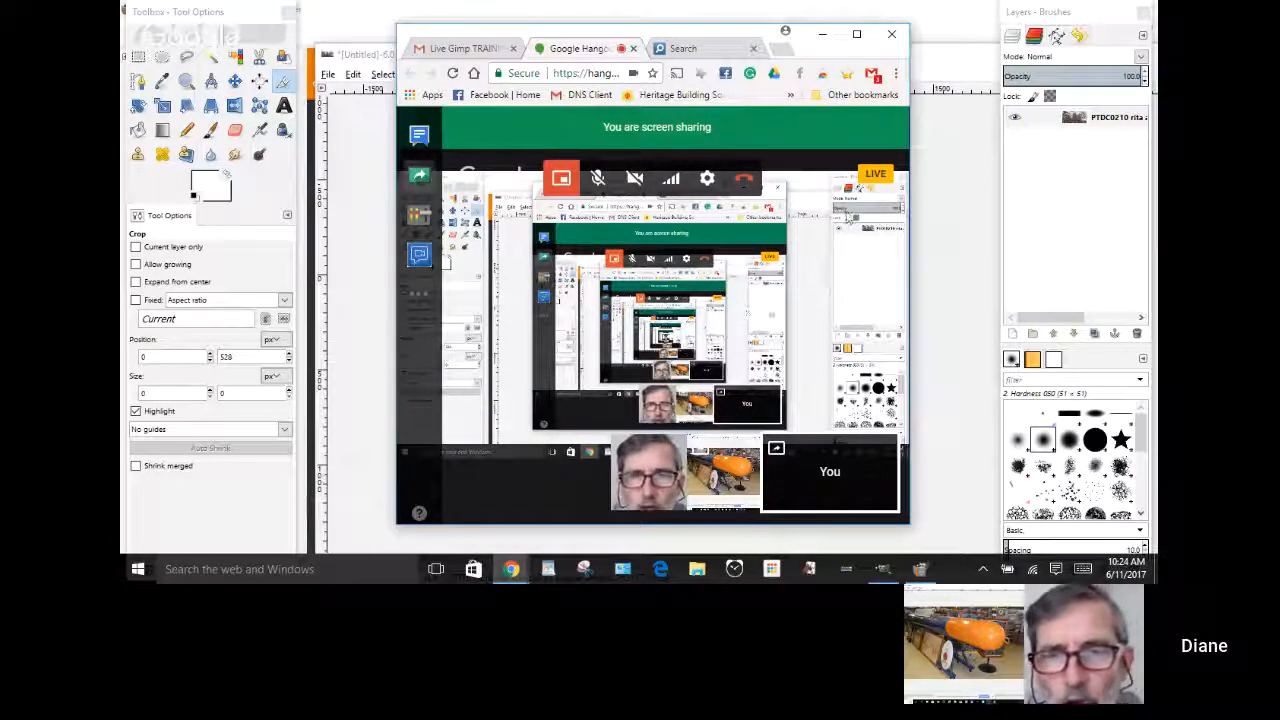
click(892, 35)
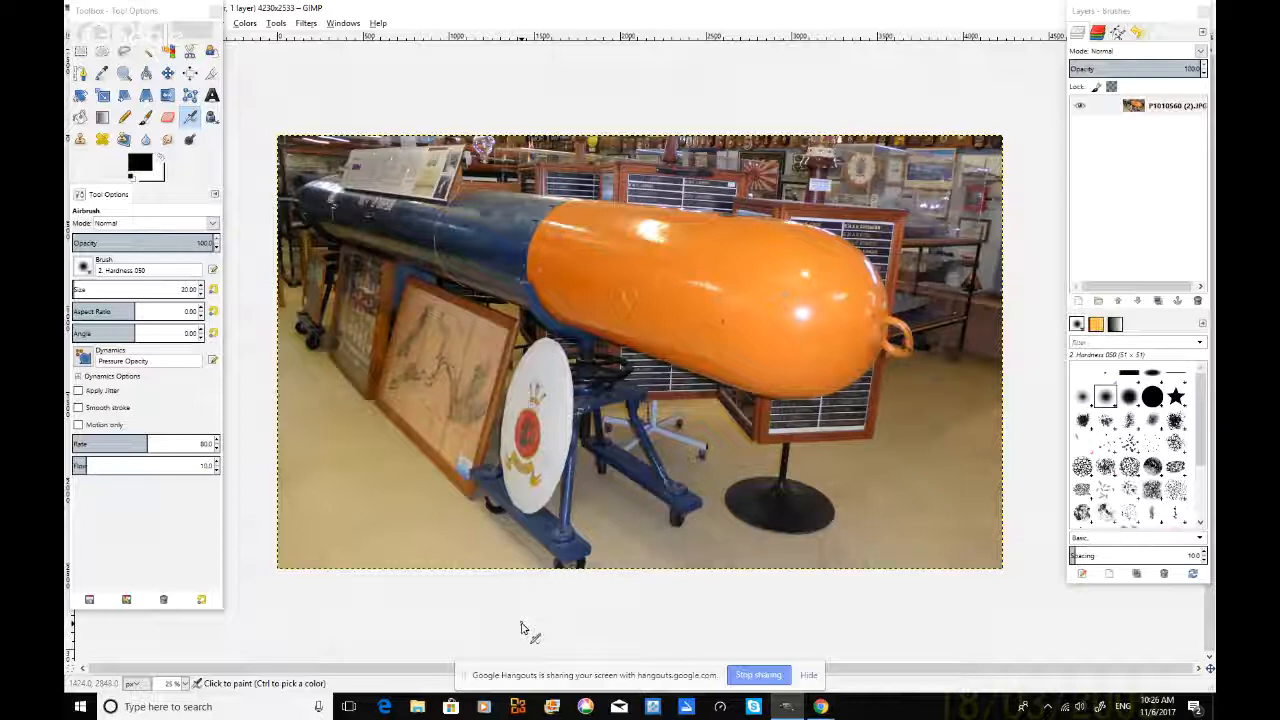
- Use Ellipse Select to draw a selection about 1072 by 312 px, move it up onto the torpedo's orange nose, and confirm it
click(104, 52)
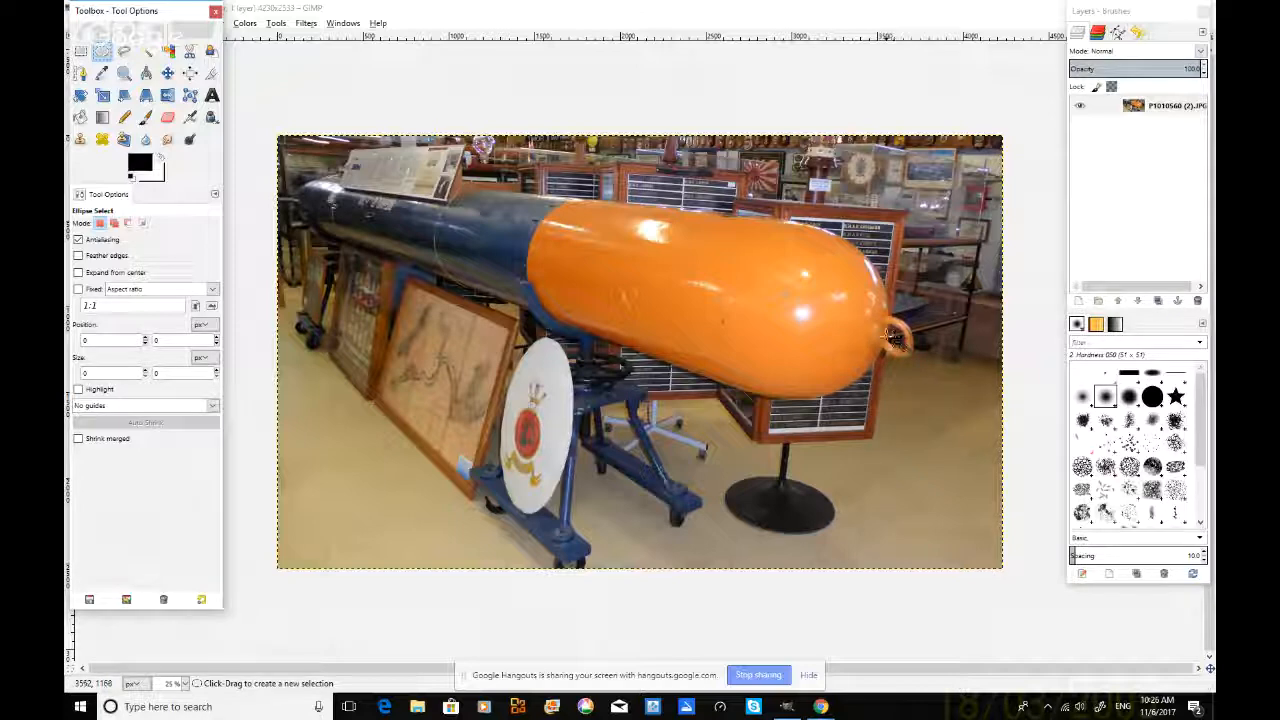
click(888, 337)
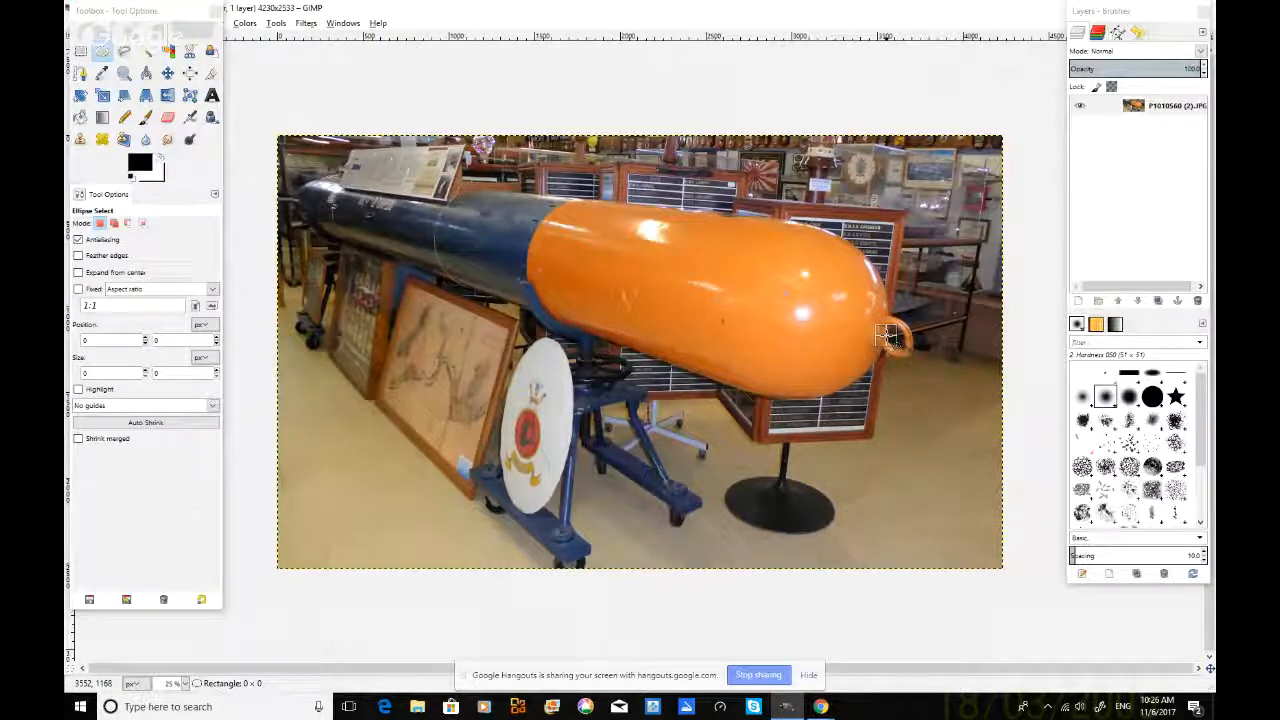
drag(888, 337, 707, 393)
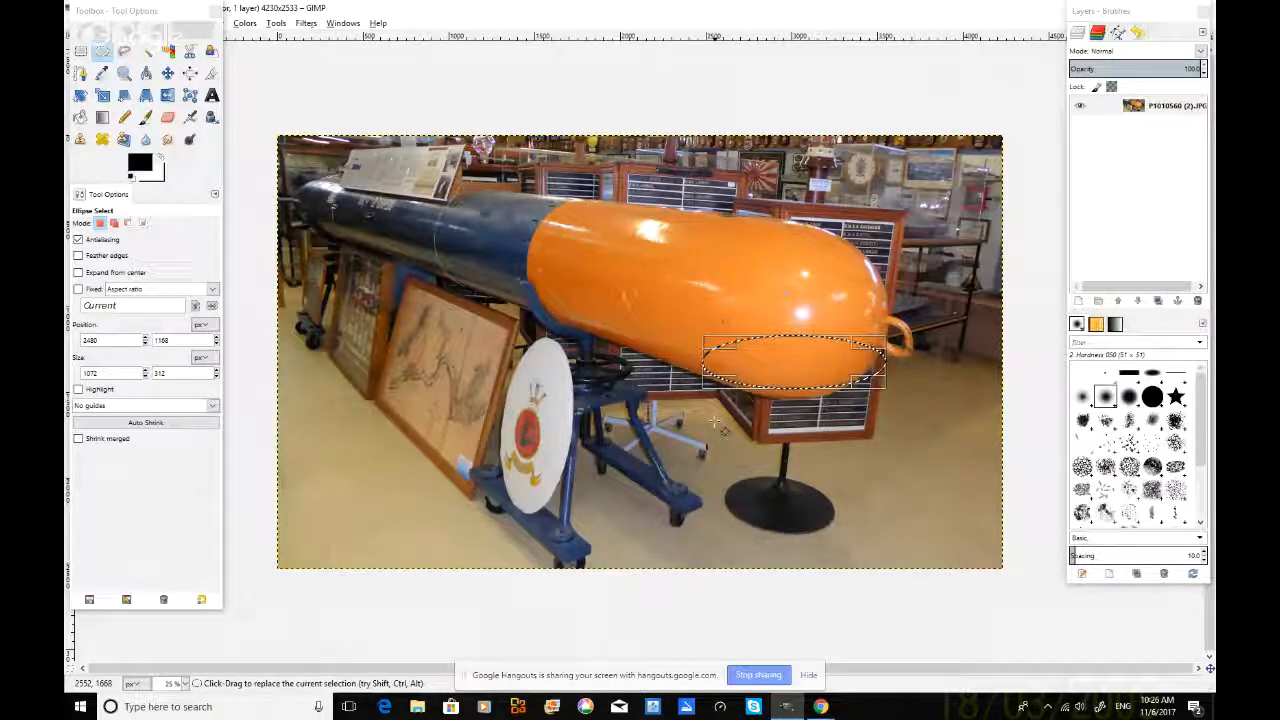
click(790, 363)
drag(790, 363, 784, 320)
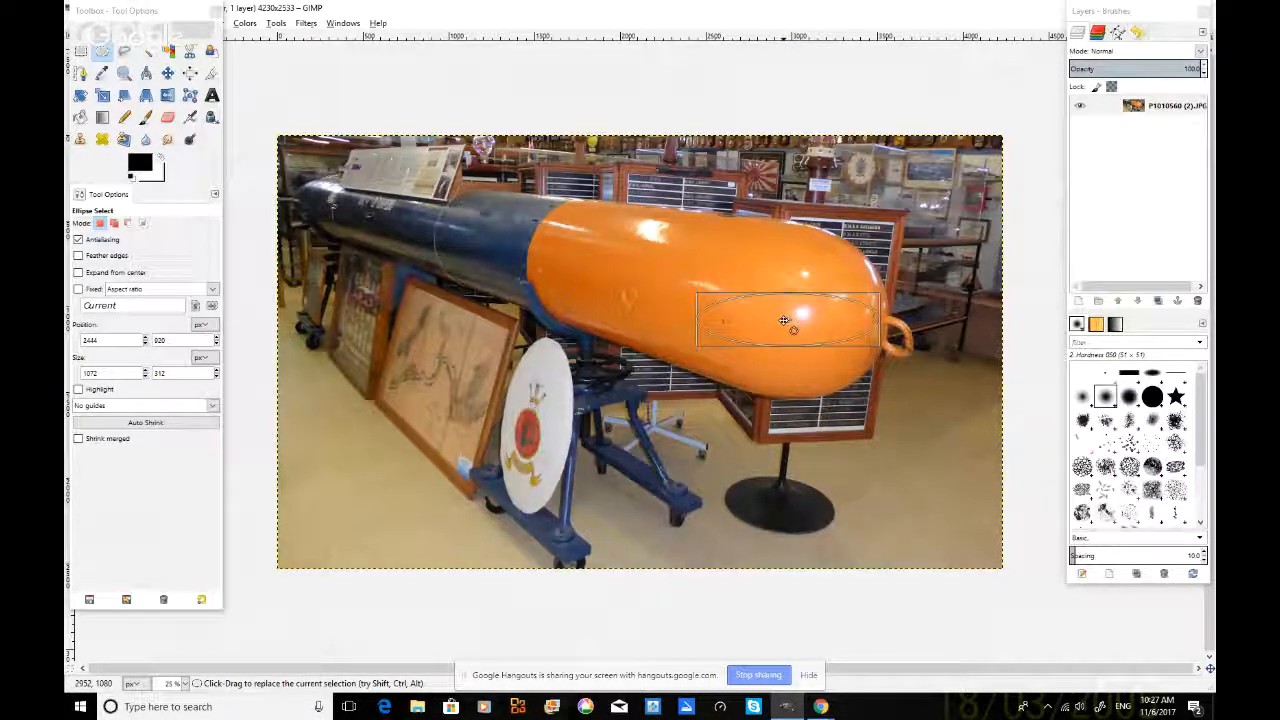
click(784, 320)
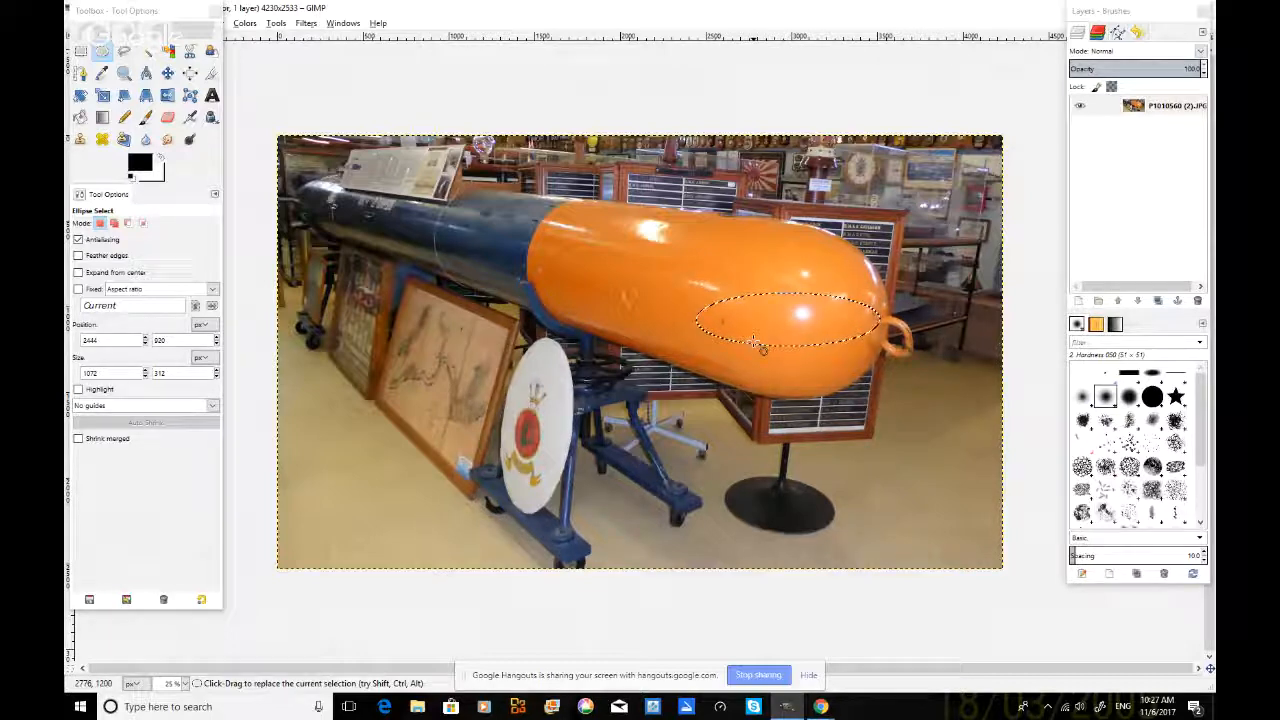
- Draw a new ellipse on the torpedo's nose, resize it from its corners and edge to fit the rounded end, and confirm it
drag(757, 347, 752, 356)
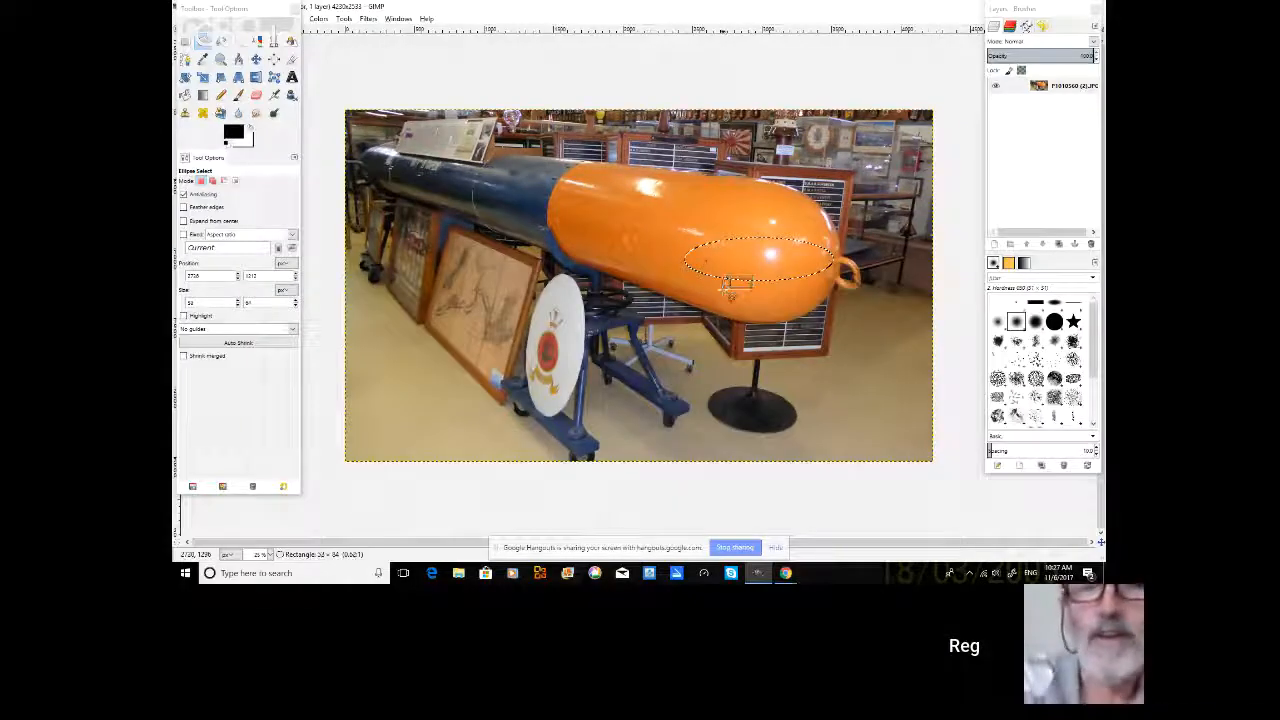
drag(732, 289, 680, 305)
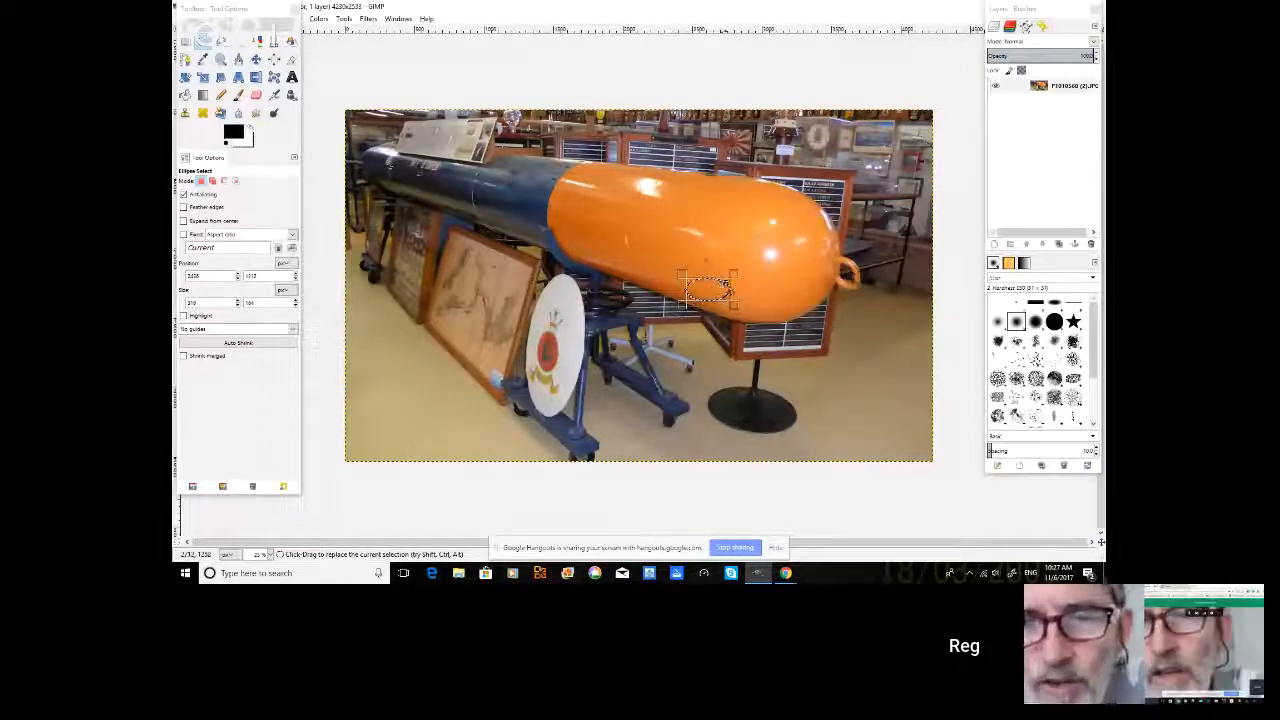
drag(737, 279, 833, 221)
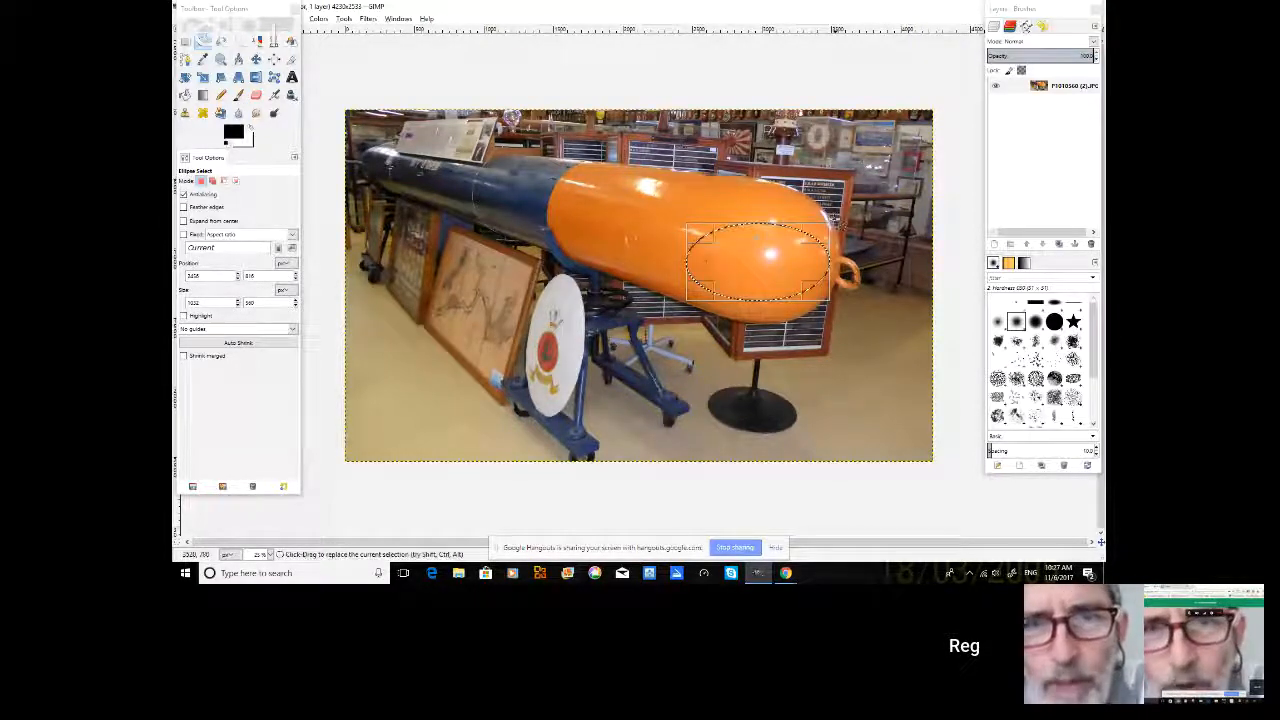
drag(707, 235, 699, 189)
drag(703, 284, 693, 300)
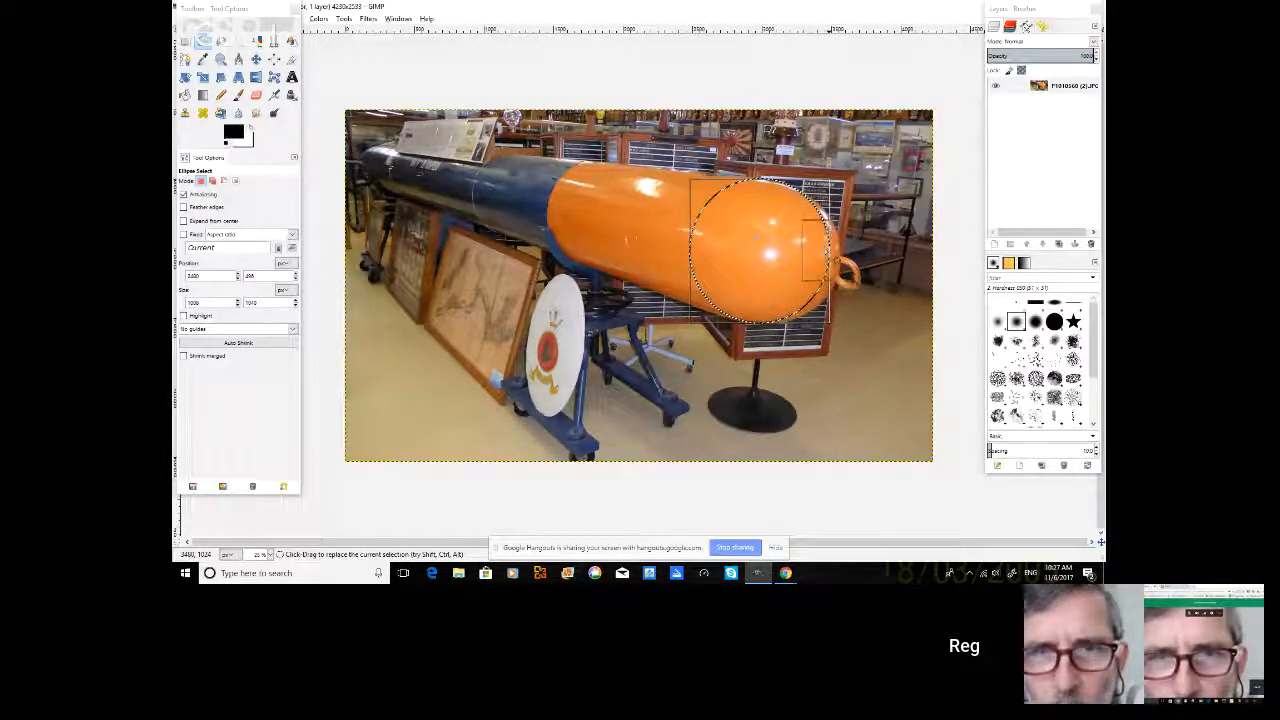
drag(822, 250, 839, 258)
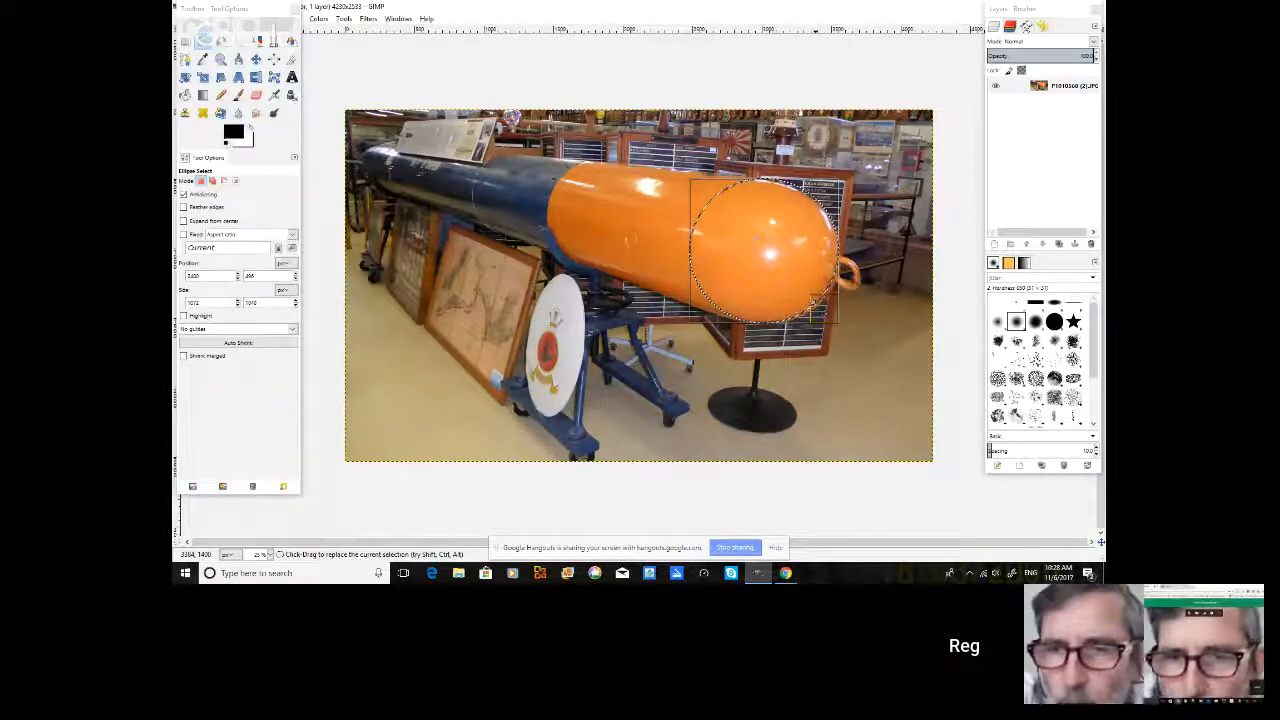
drag(815, 303, 806, 305)
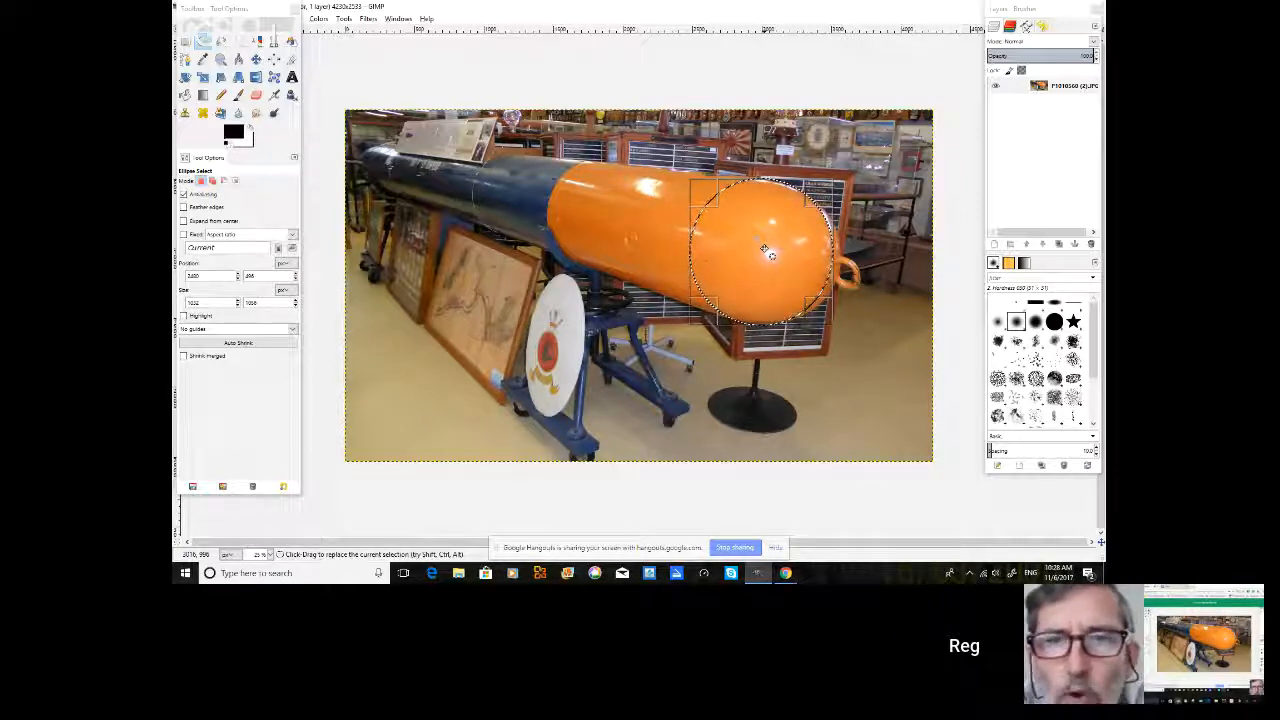
click(784, 256)
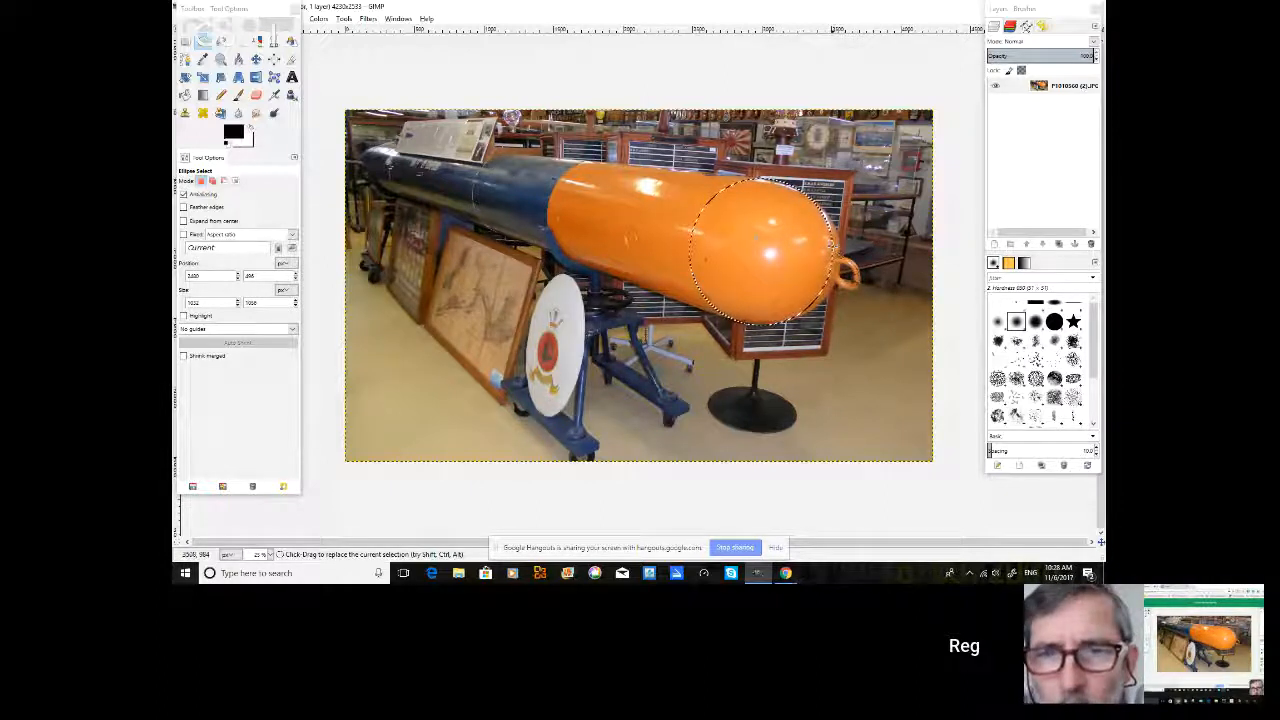
- Draw a replacement ellipse across the orange nose and adjust its corners to surround the rounded end
drag(804, 237, 838, 242)
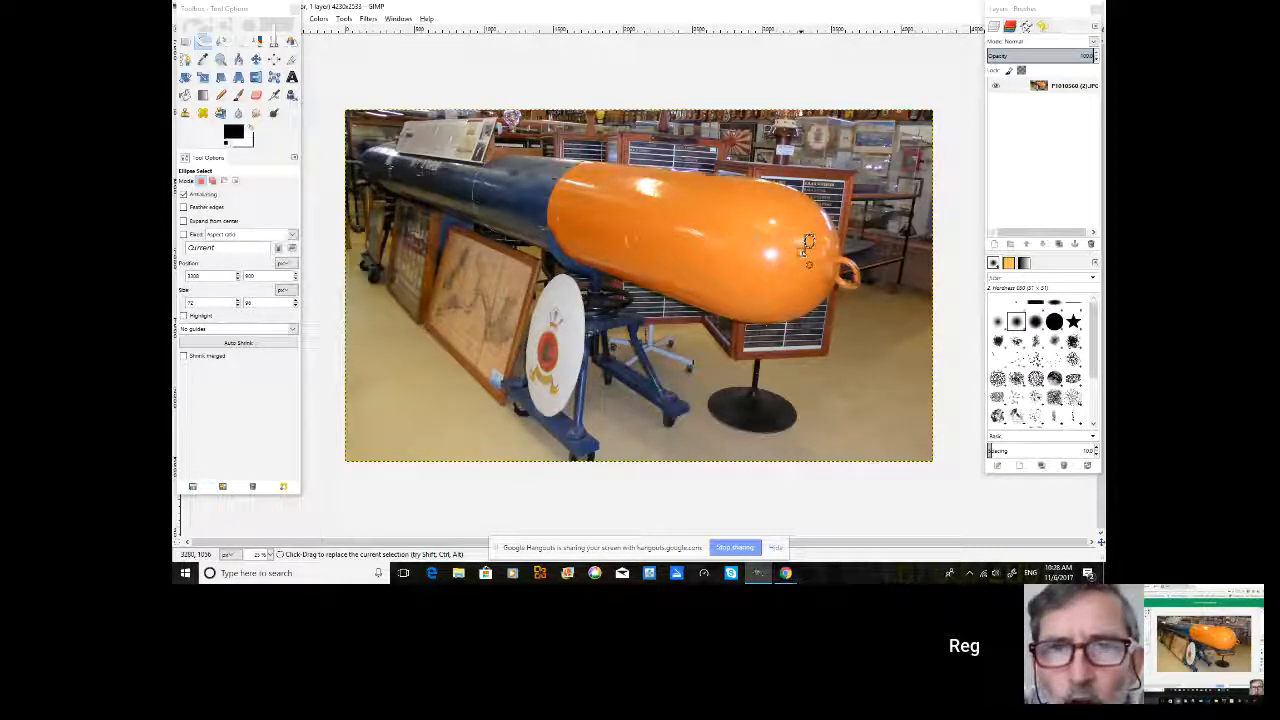
drag(808, 244, 676, 316)
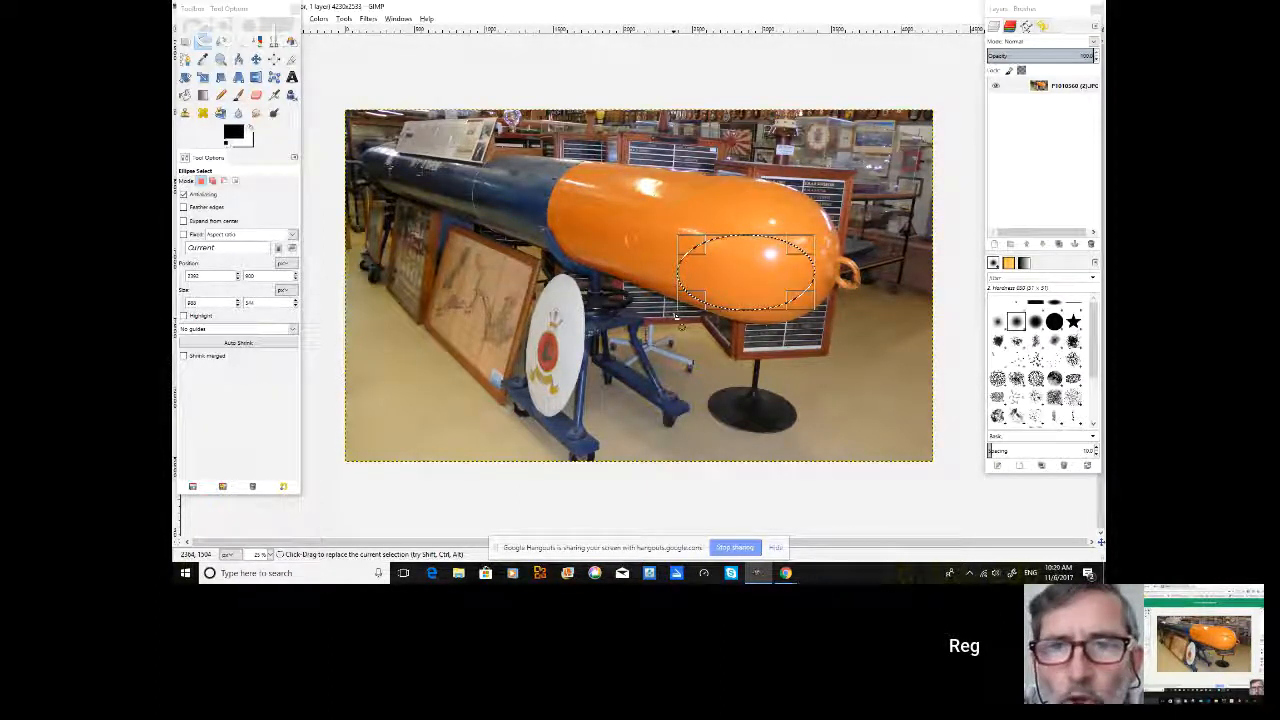
drag(801, 238, 816, 193)
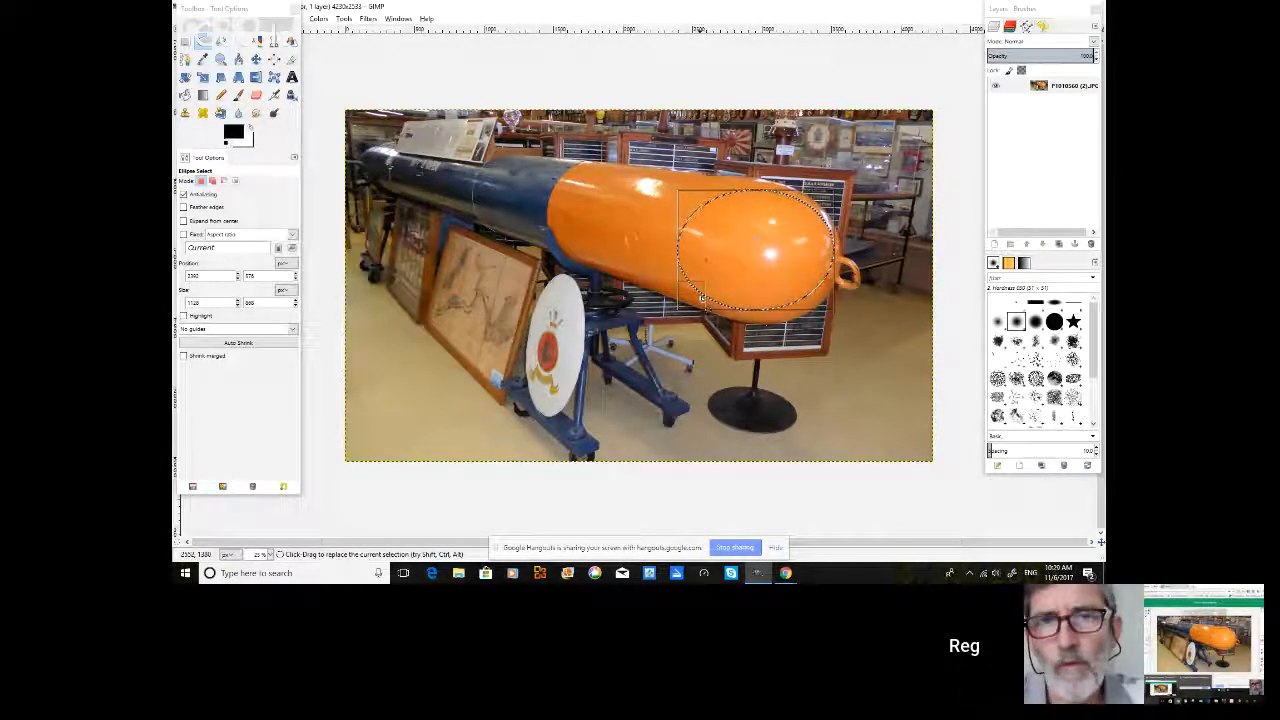
drag(703, 298, 694, 316)
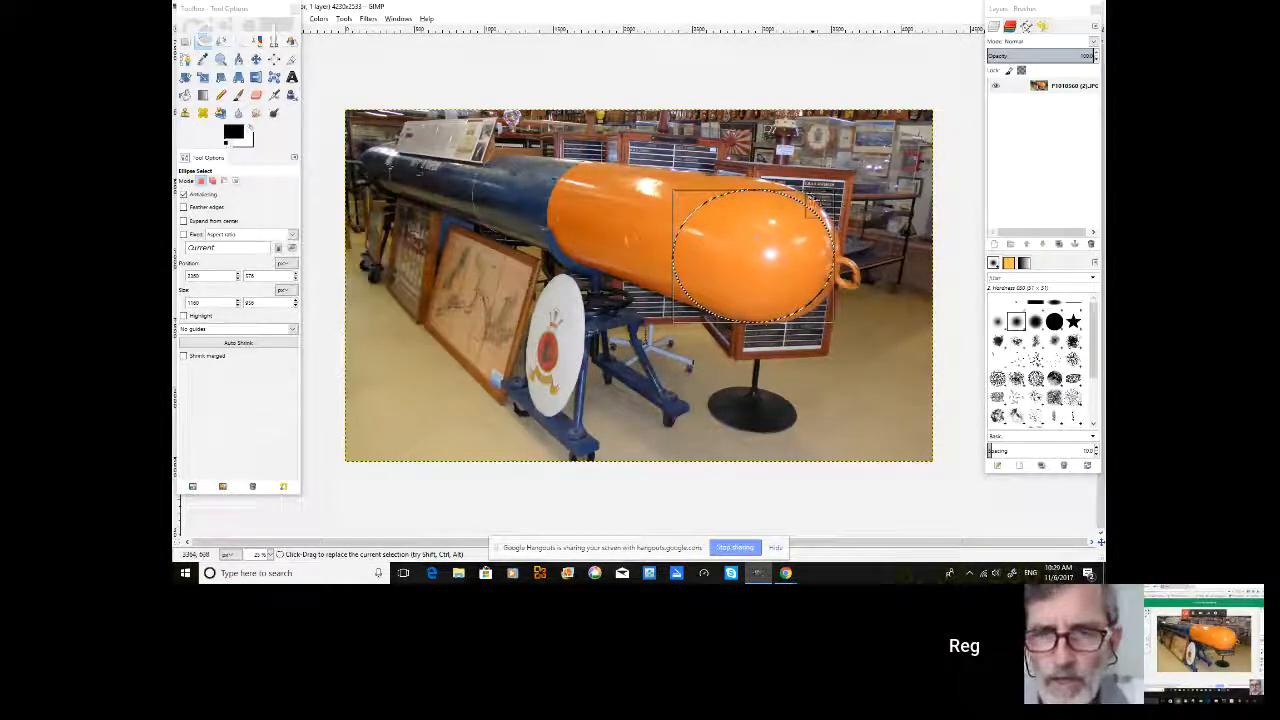
drag(808, 196, 815, 188)
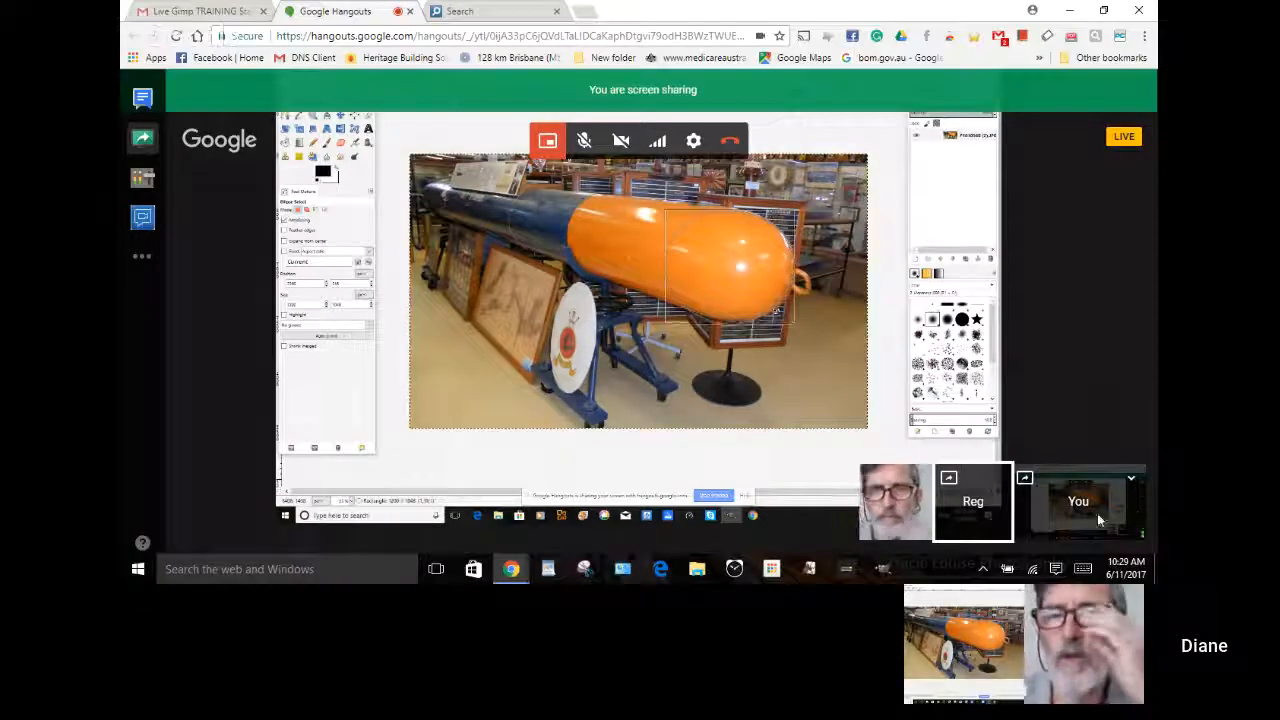
- In the Google Hangouts call, view your own shared screen, return to the other participant's screen, and switch to GIMP
mouse_move(1135, 500)
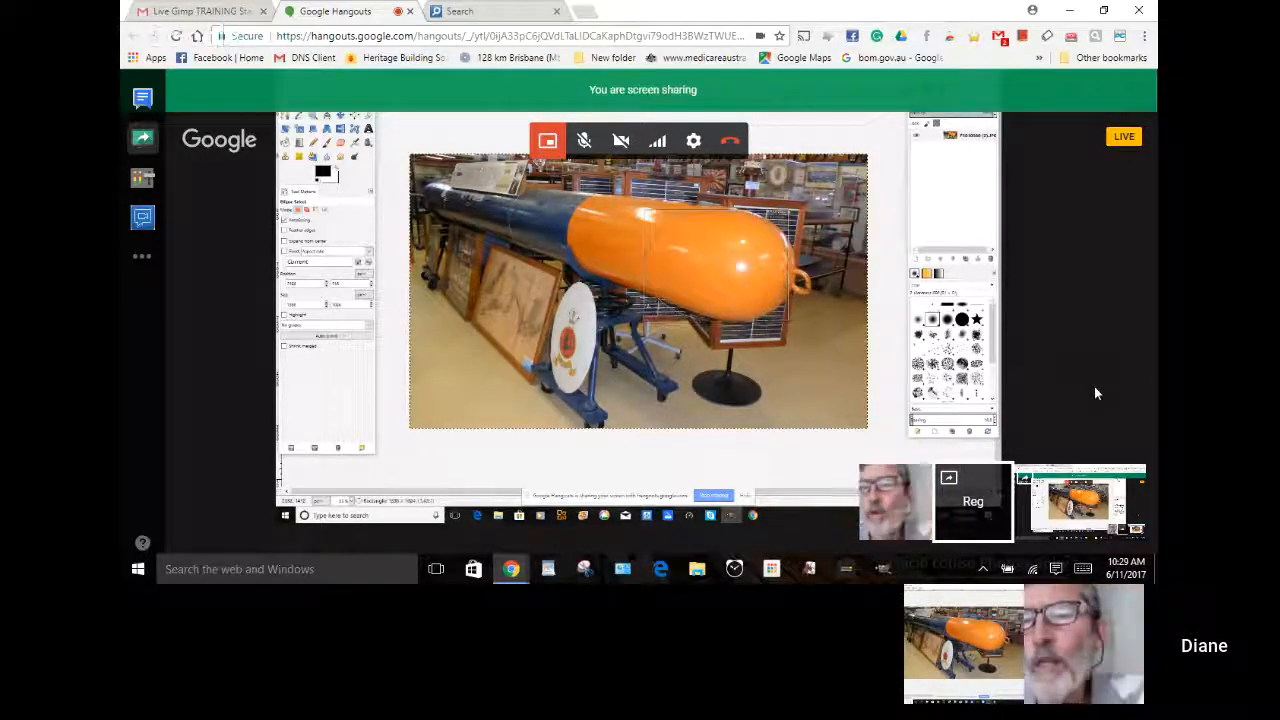
click(1078, 505)
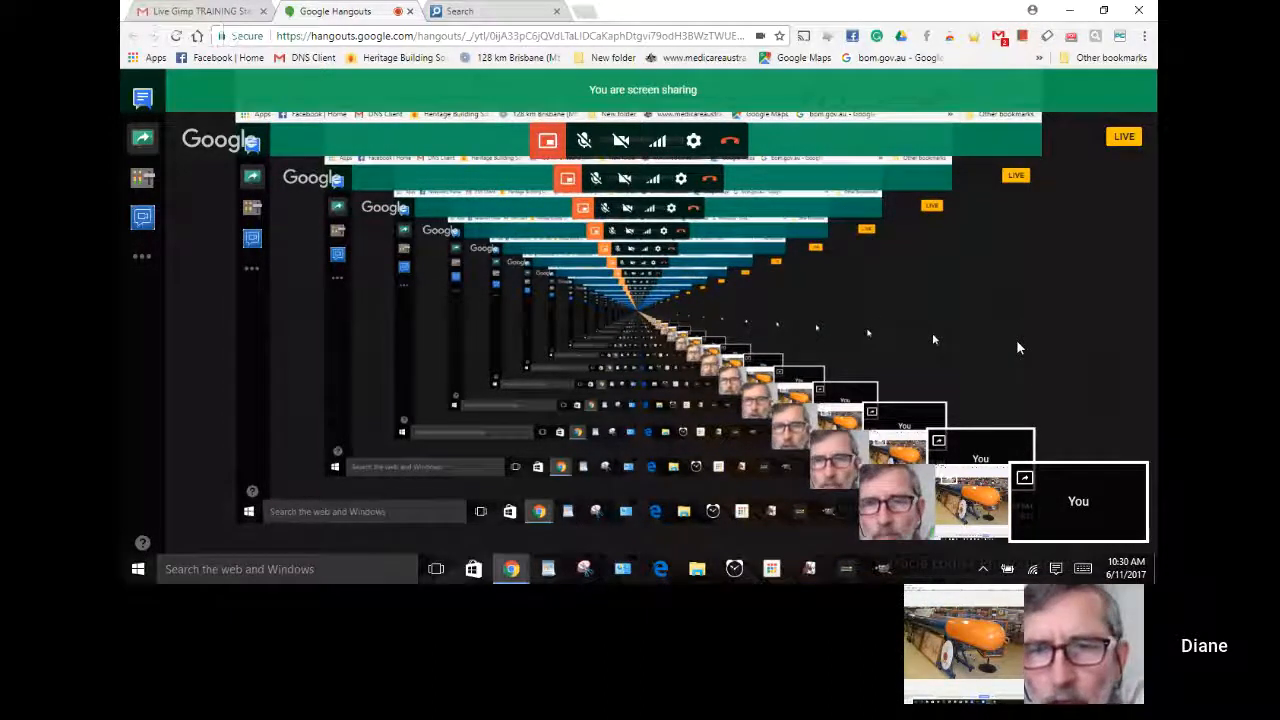
mouse_move(970, 505)
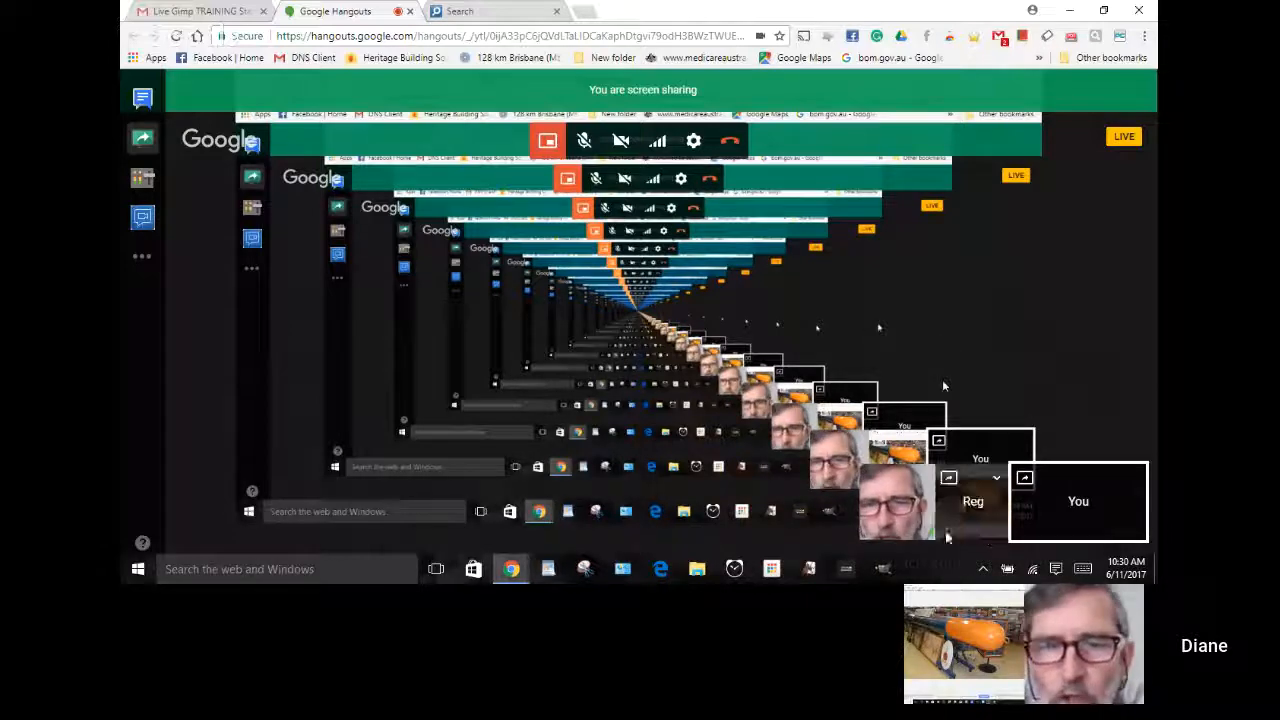
click(970, 506)
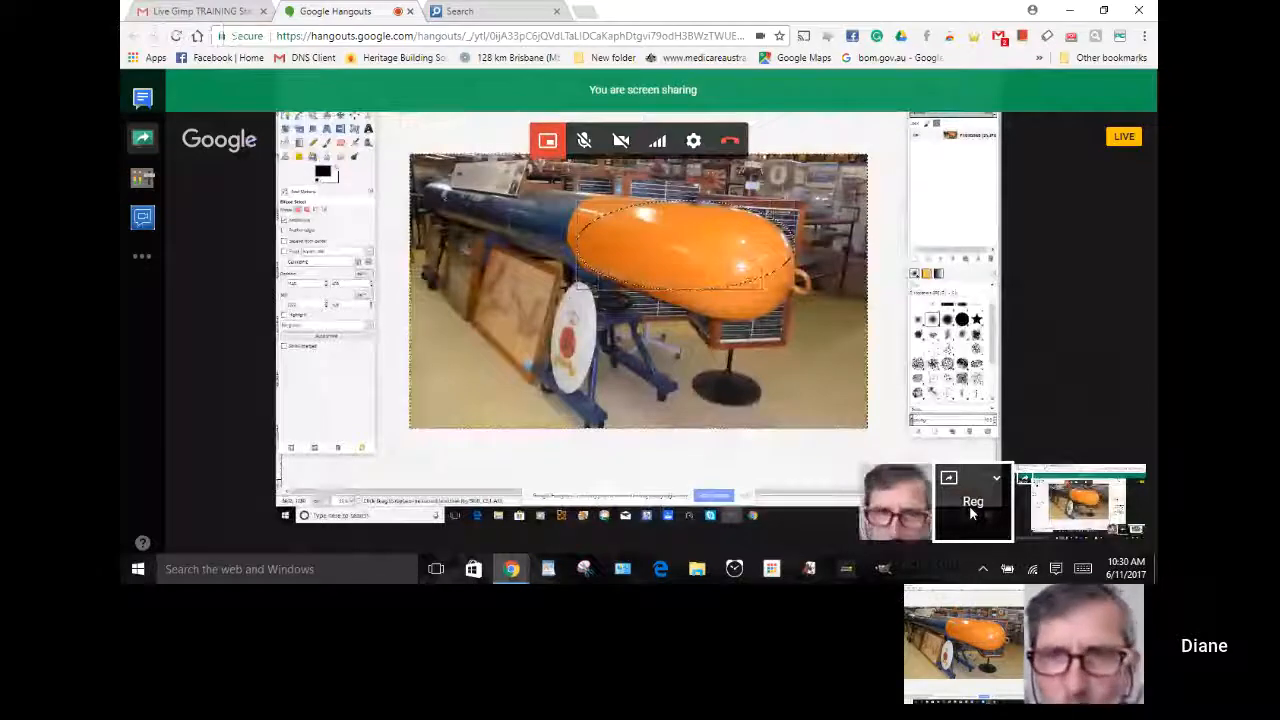
mouse_move(1135, 486)
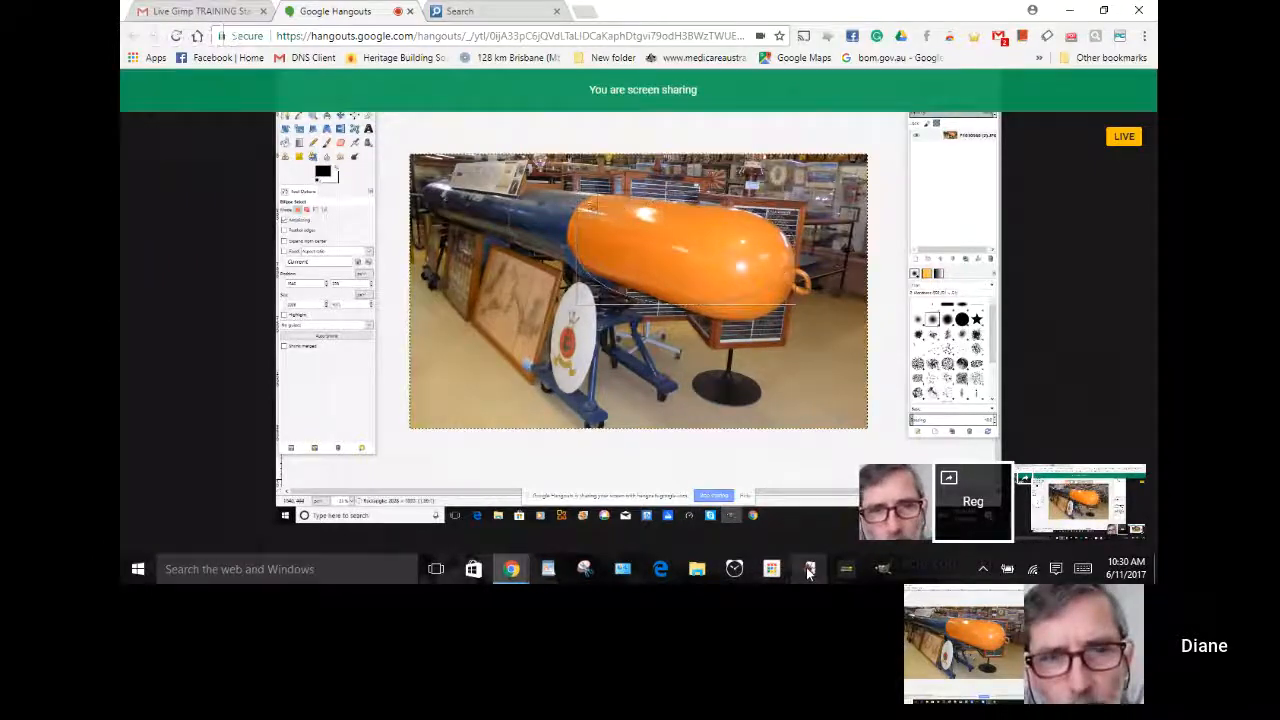
click(880, 569)
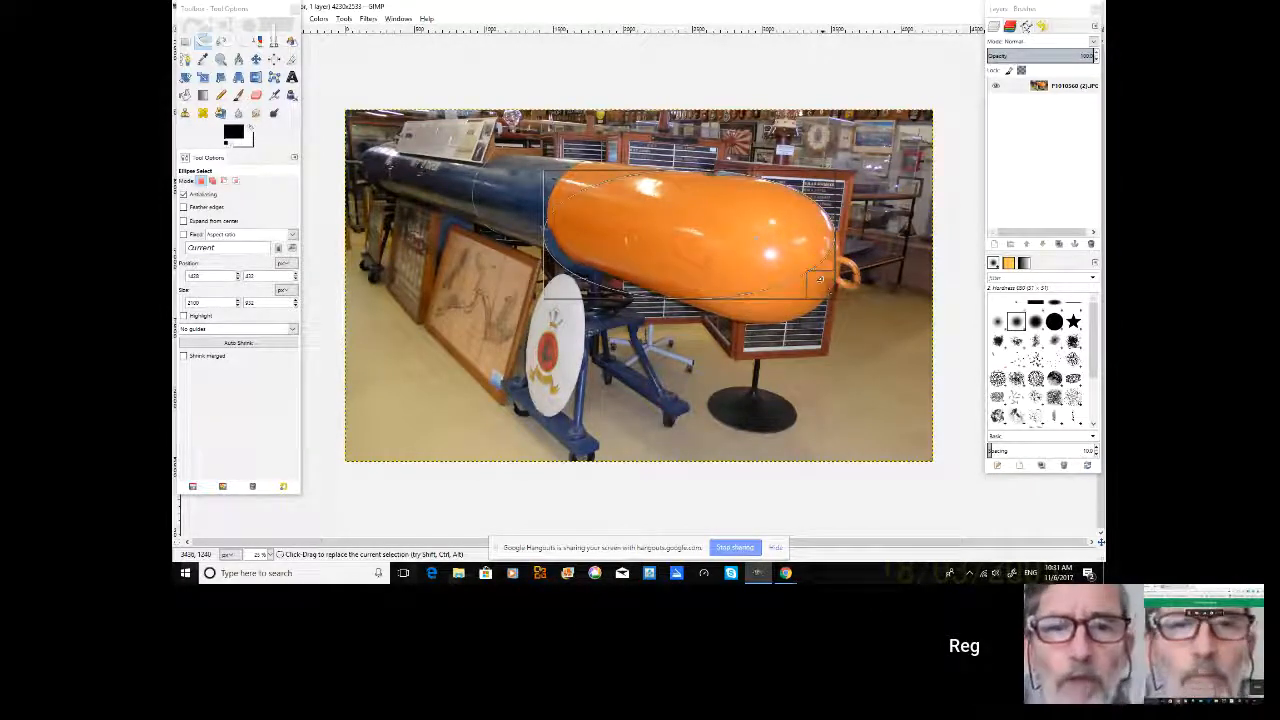
- Enlarge the ellipse around the whole orange section to about 2120 by 1420 px, clear its contents, and undo the deletion and selection
drag(785, 312, 820, 311)
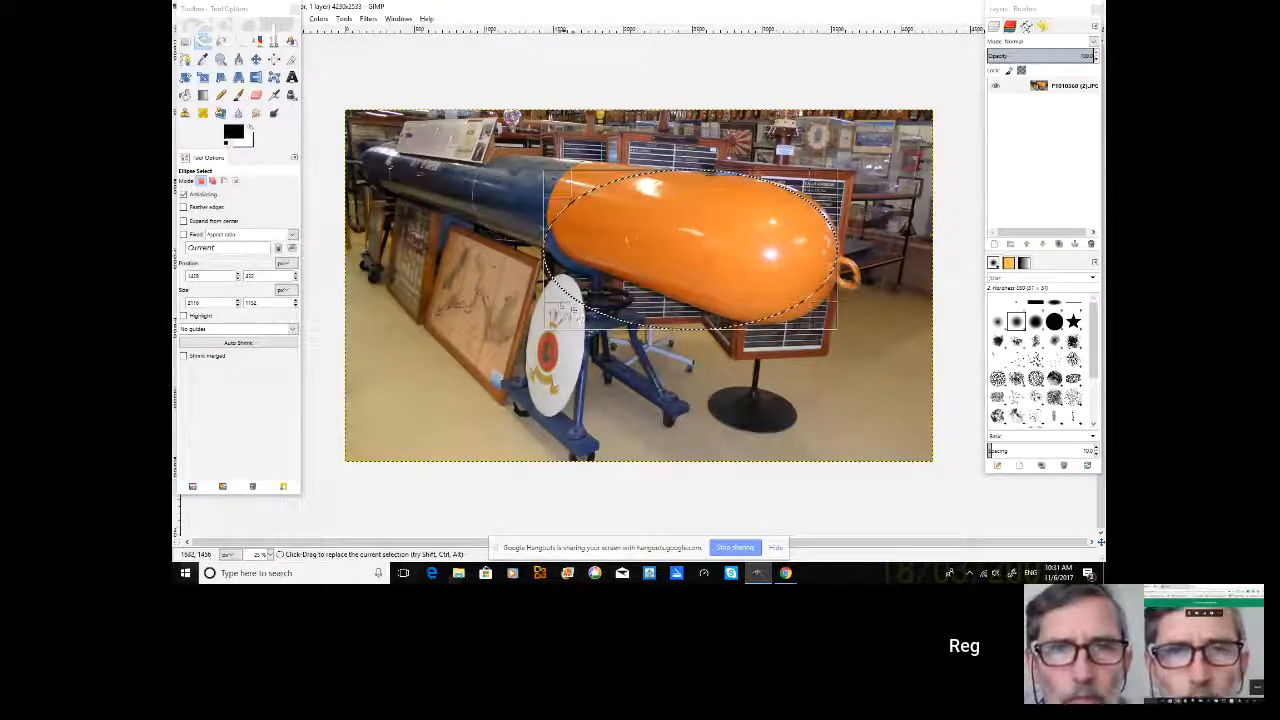
drag(550, 172, 554, 148)
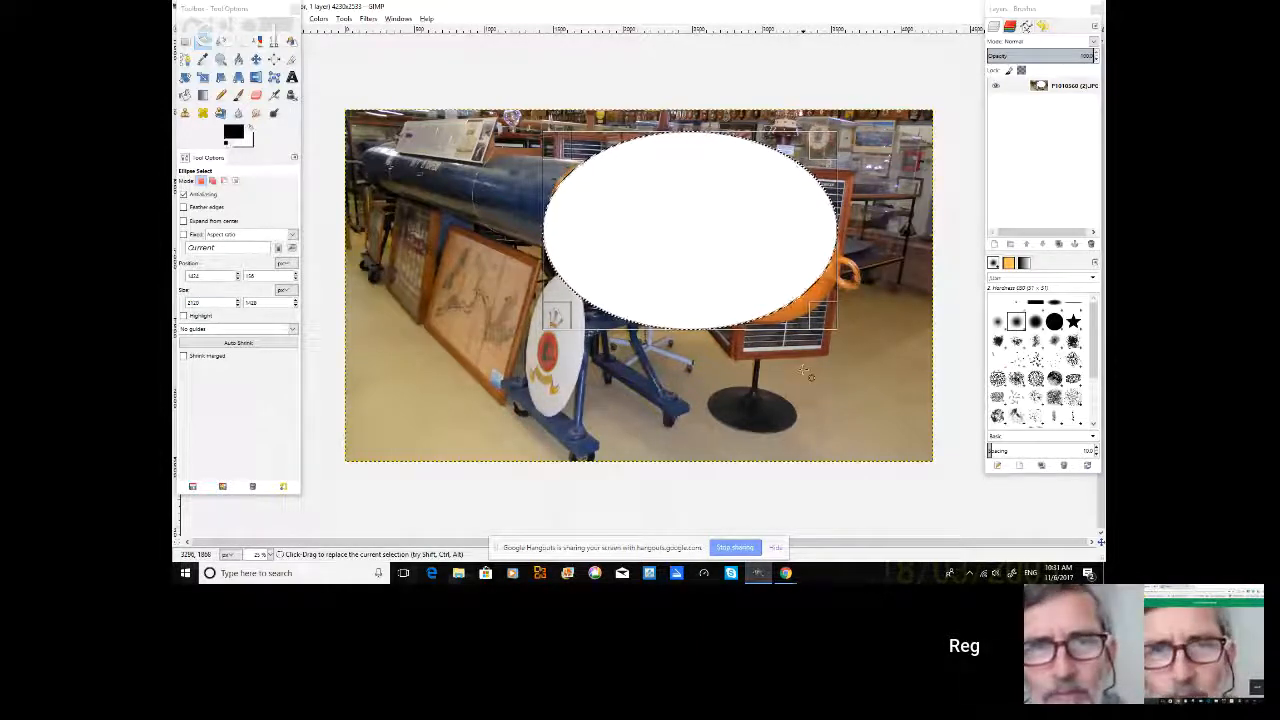
key(ctrl+z)
key(ctrl+z)
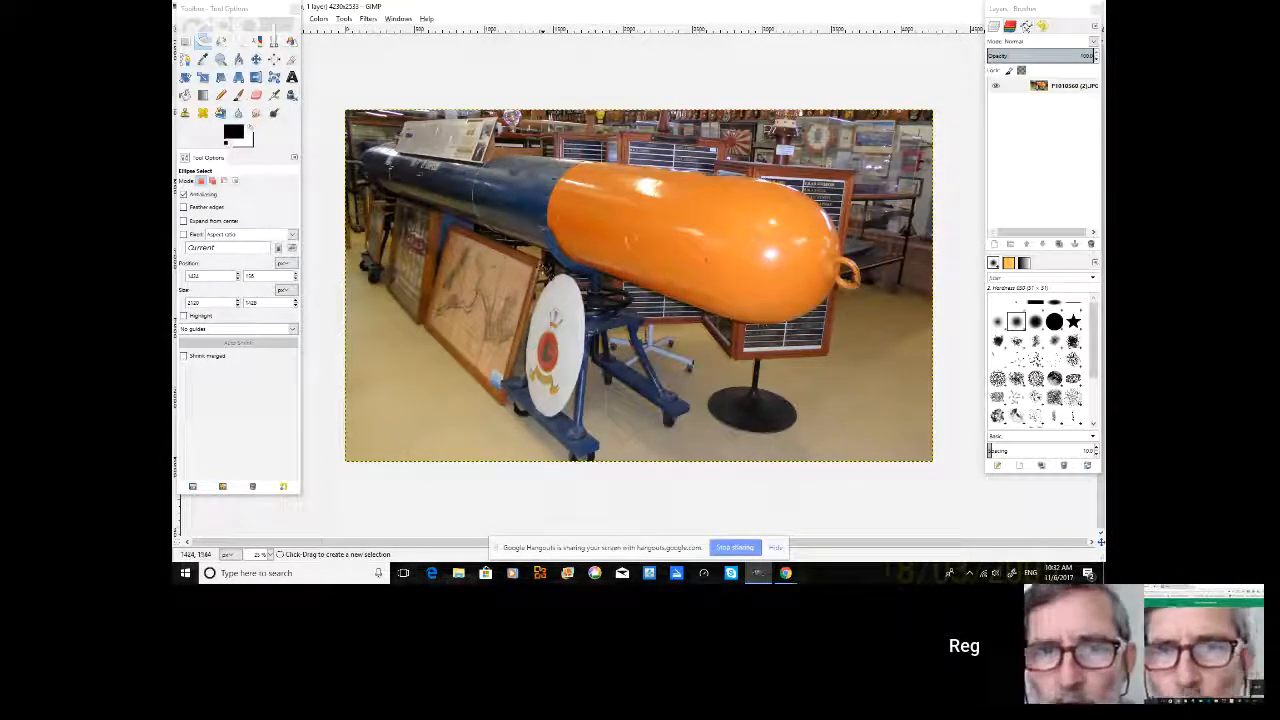
- Draw an ellipse around the torpedo's rounded nose, resize it to about 1130 by 1030 px, and delete its contents
click(226, 27)
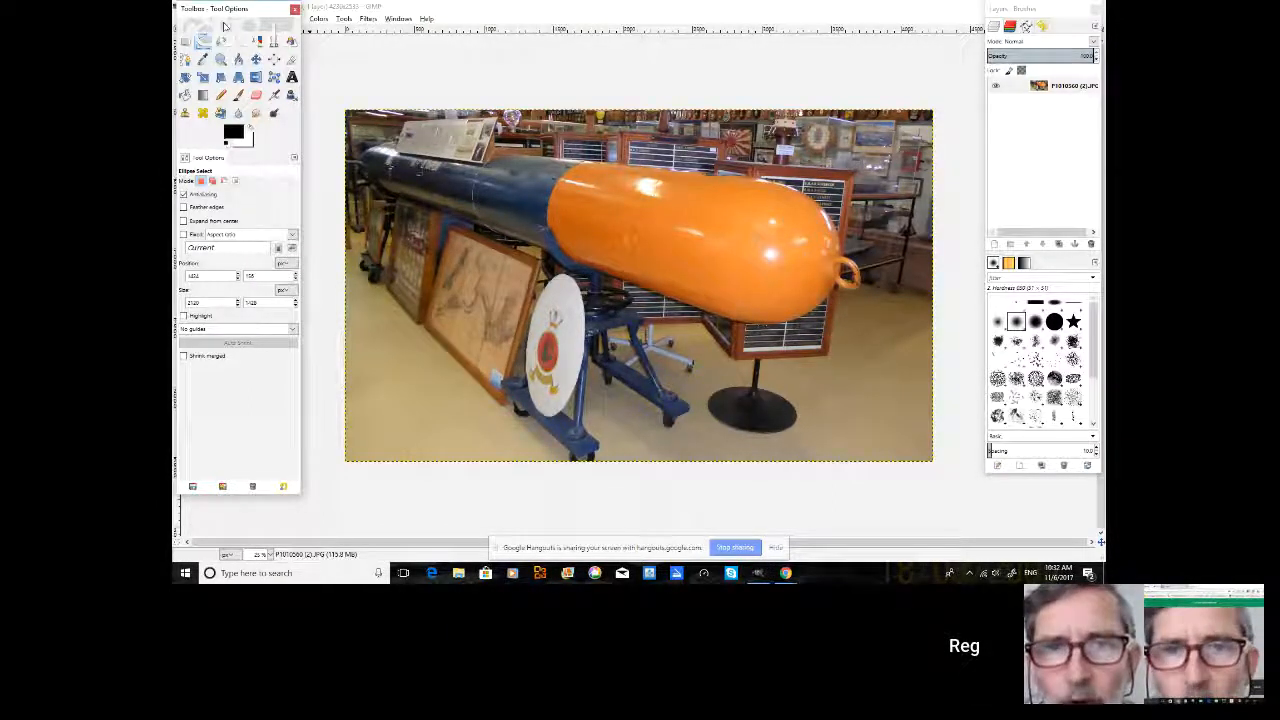
click(685, 230)
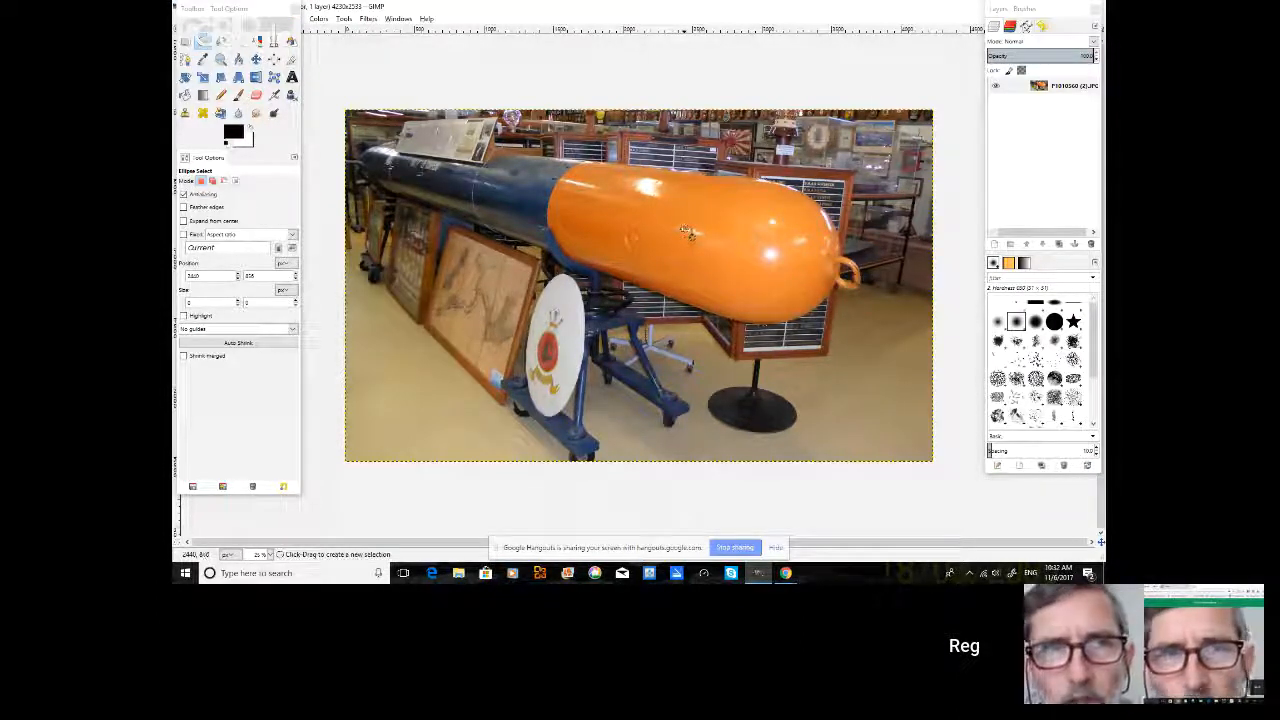
drag(692, 236, 838, 278)
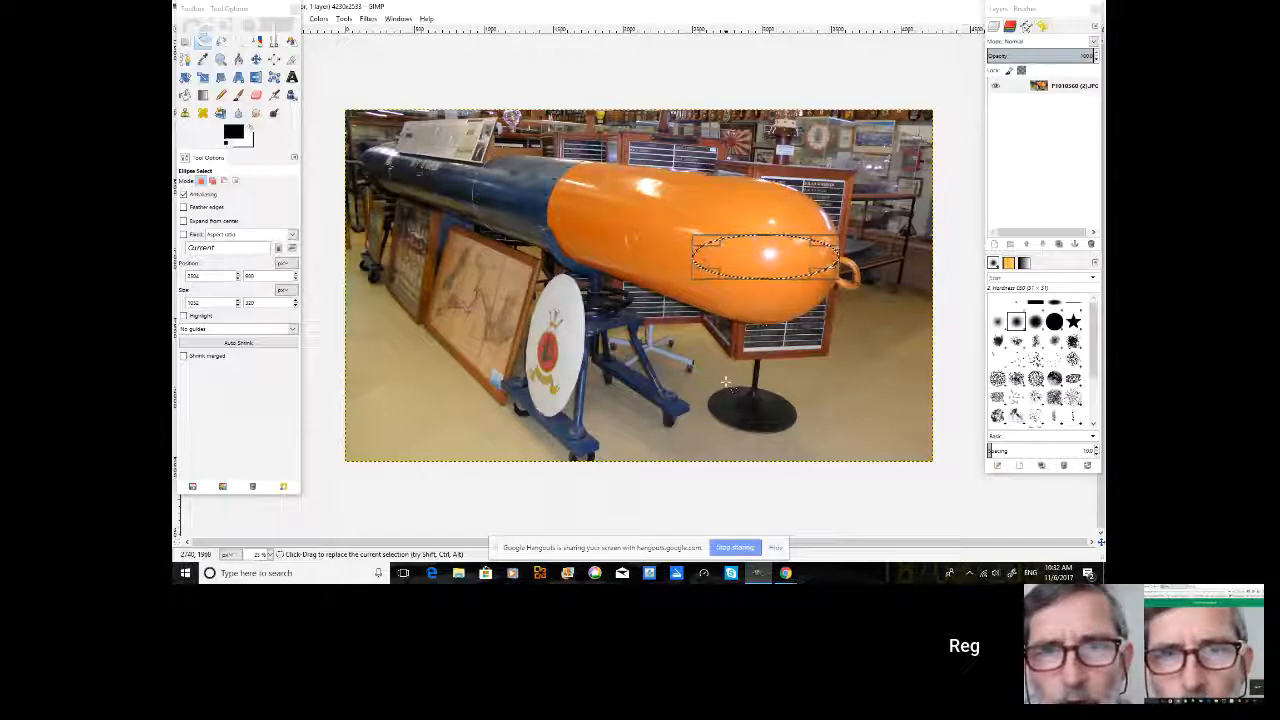
drag(702, 284, 697, 316)
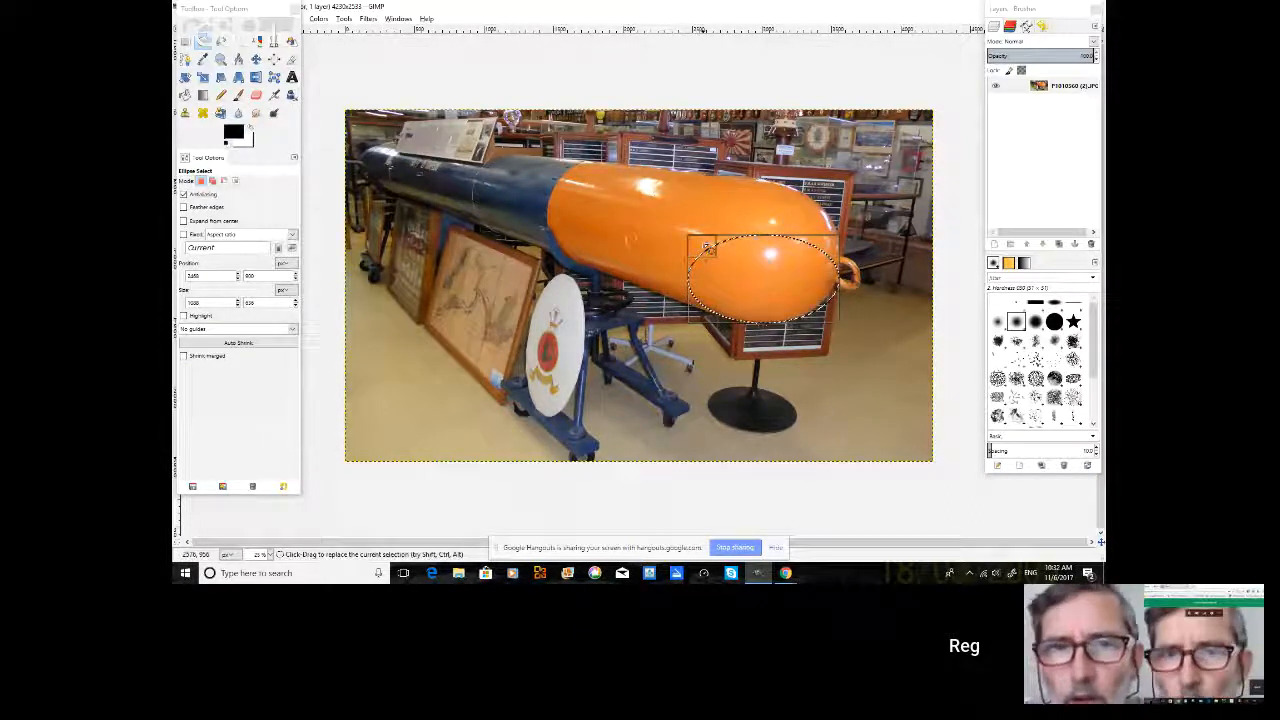
drag(705, 247, 703, 195)
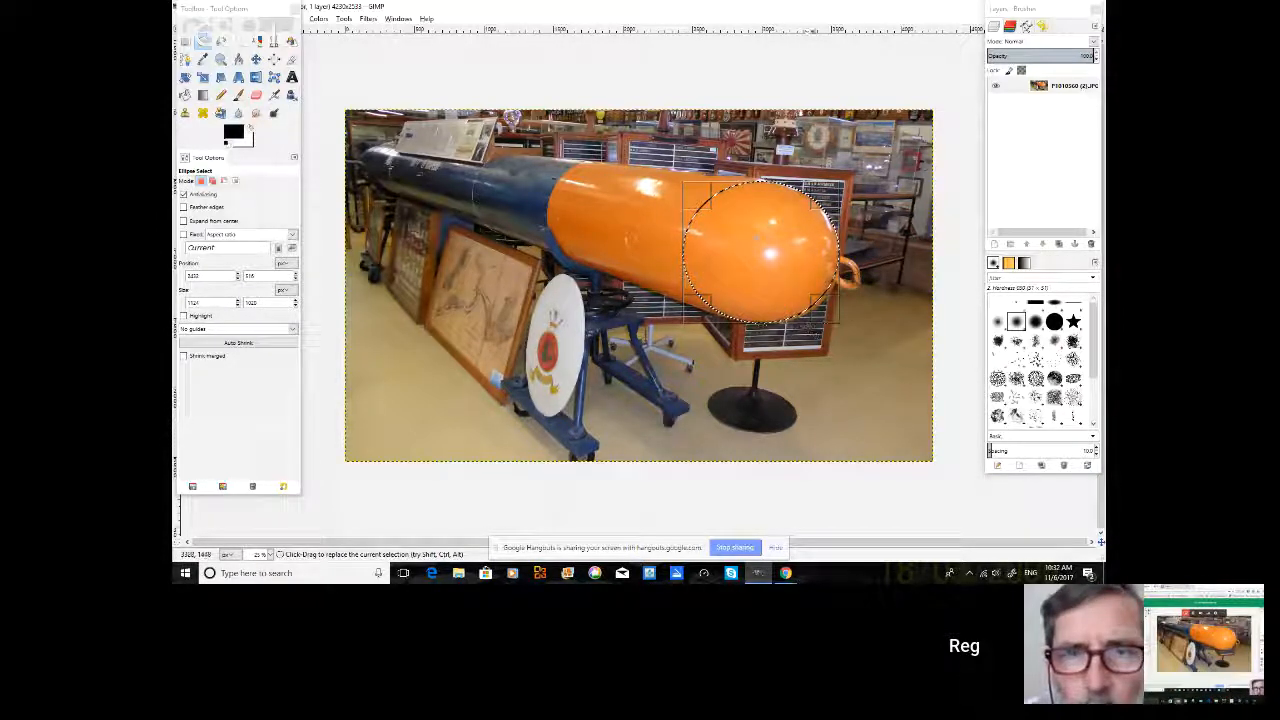
drag(815, 312, 818, 318)
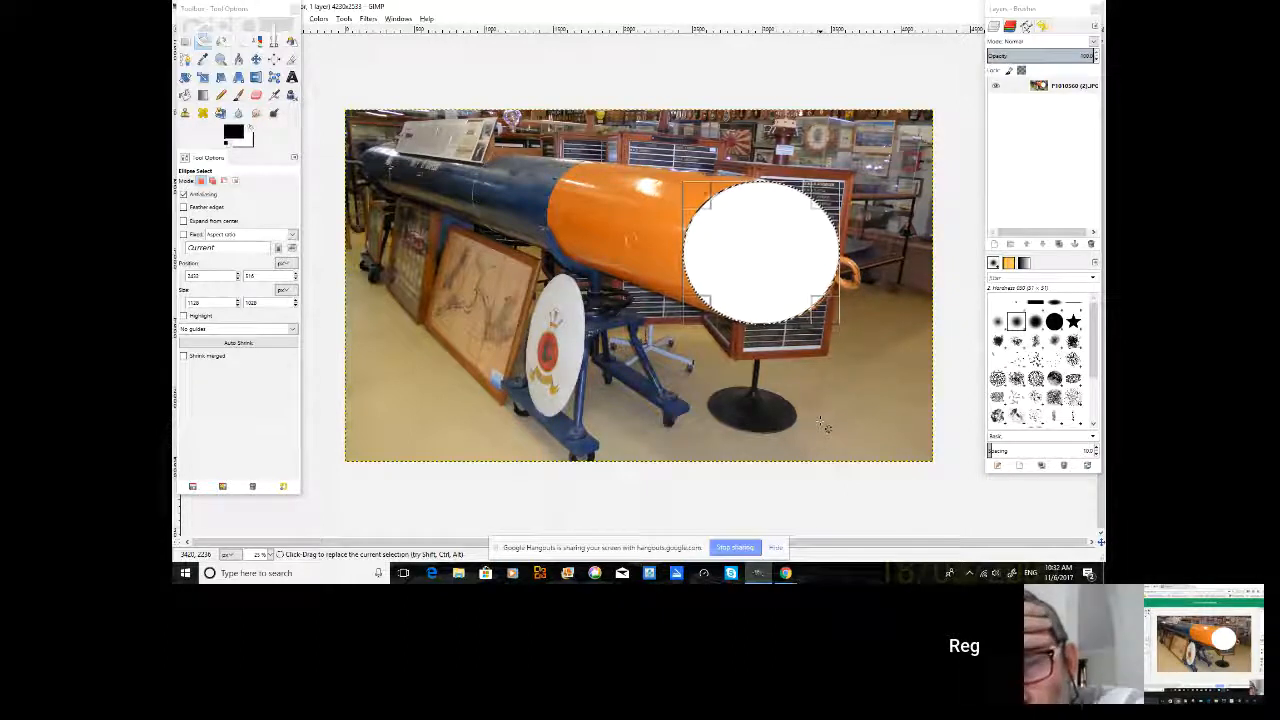
- Undo the nose deletion, clear the ellipse's contents again, undo that deletion, and drop the selection
key(ctrl)
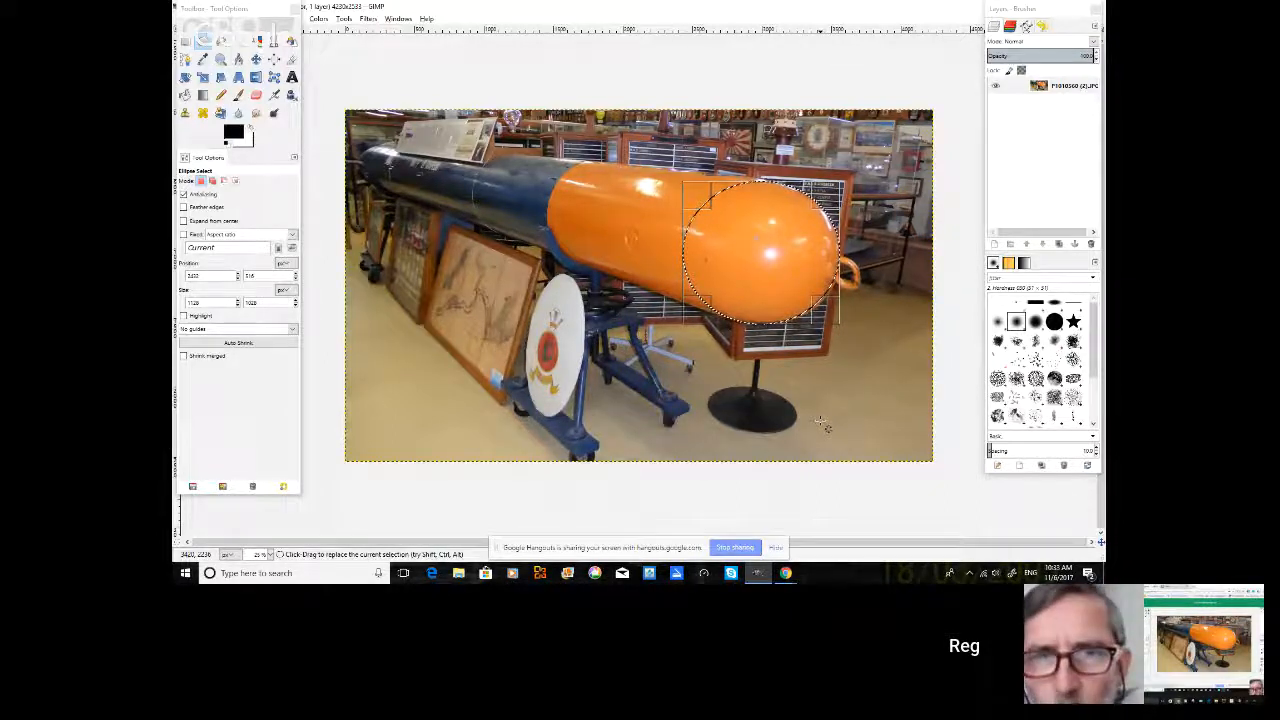
key(Delete)
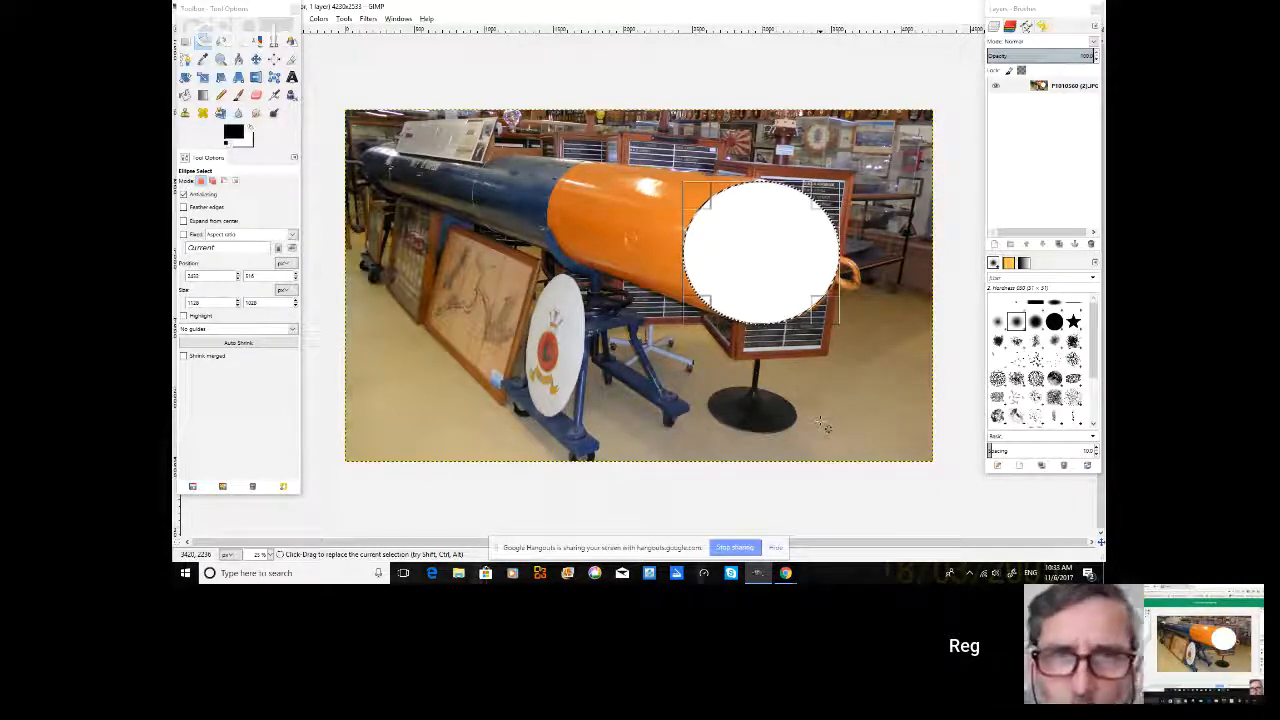
key(ctrl)
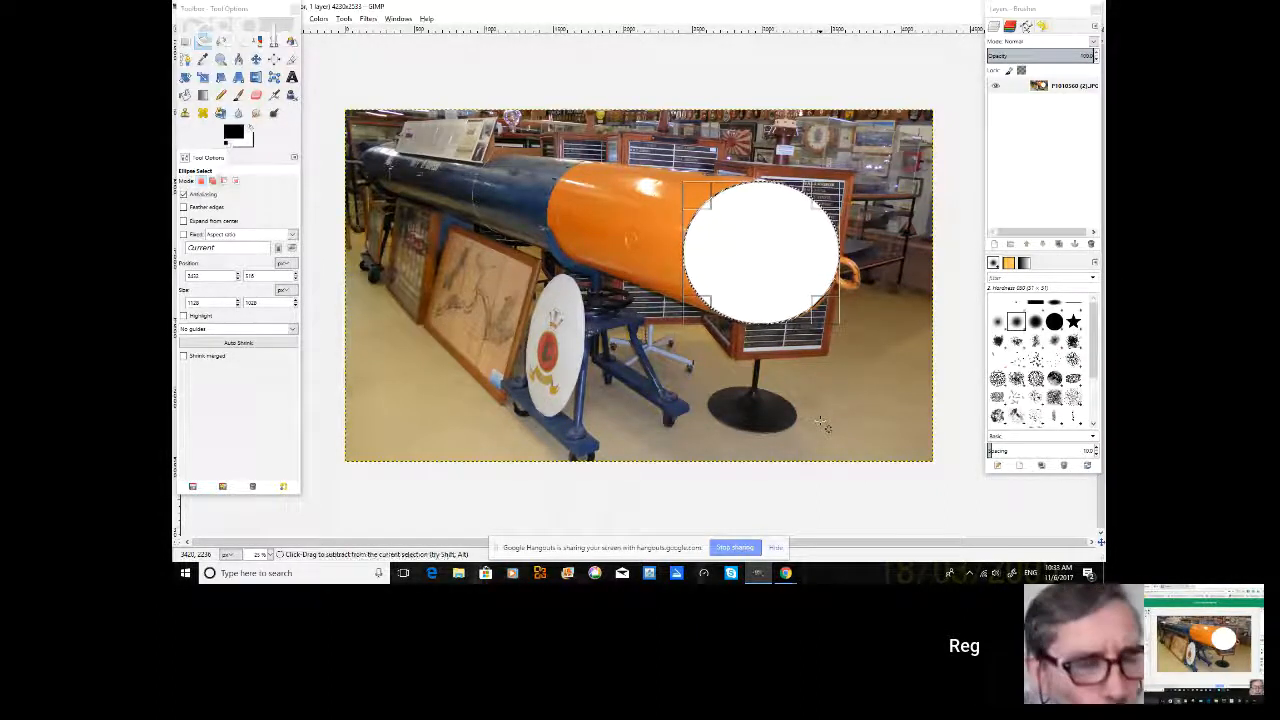
key(ctrl+z)
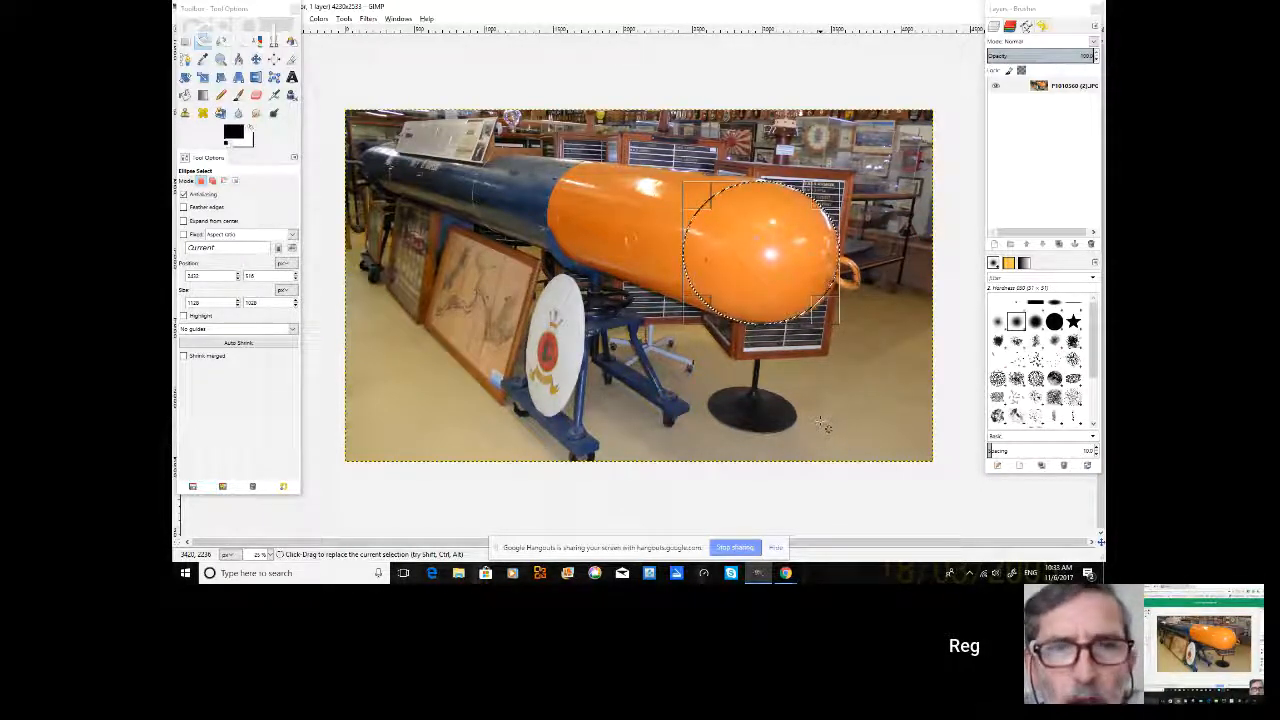
click(822, 425)
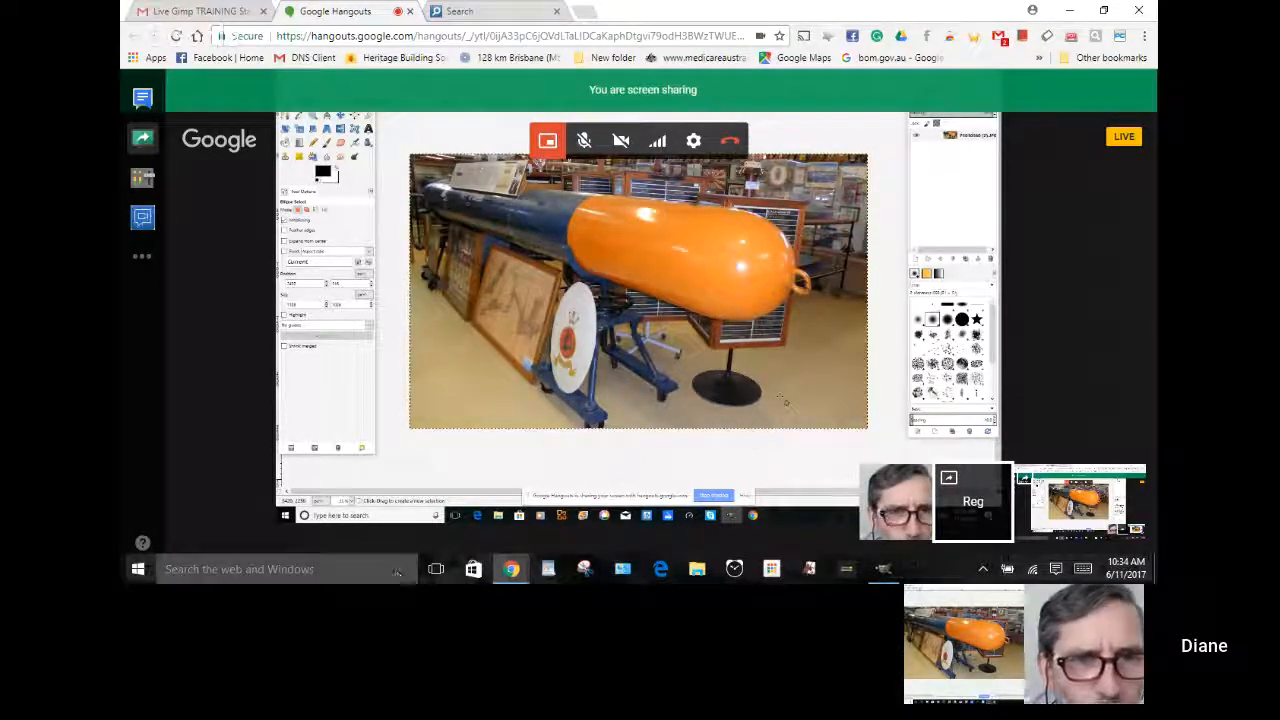
- Find Notepad with a Windows search for "note" and open a blank document for a typing test
click(139, 571)
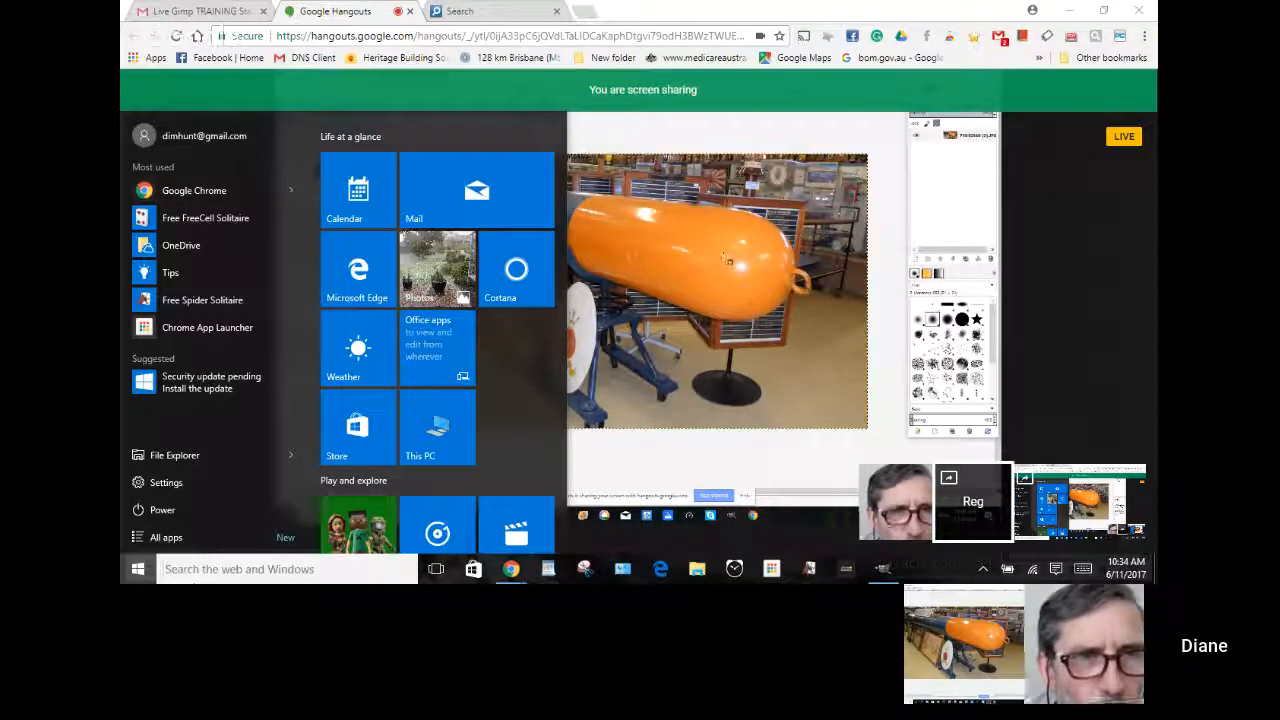
text(note)
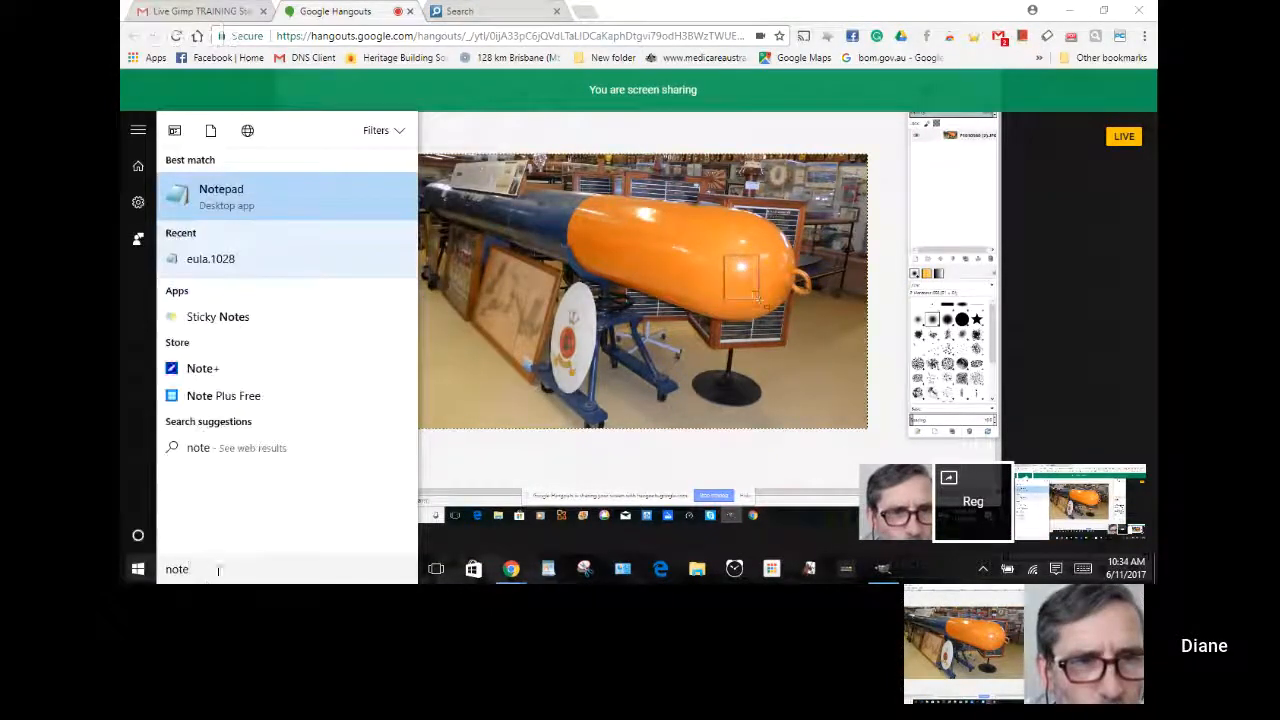
click(230, 196)
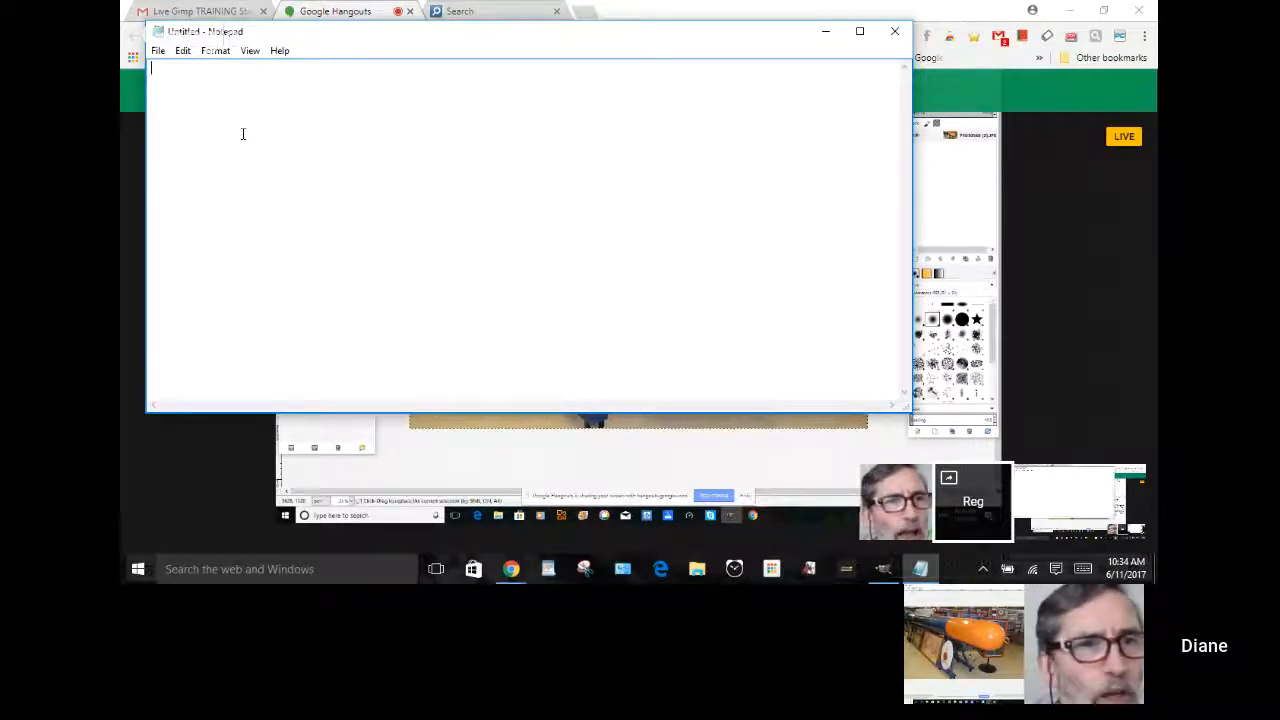
text(a)
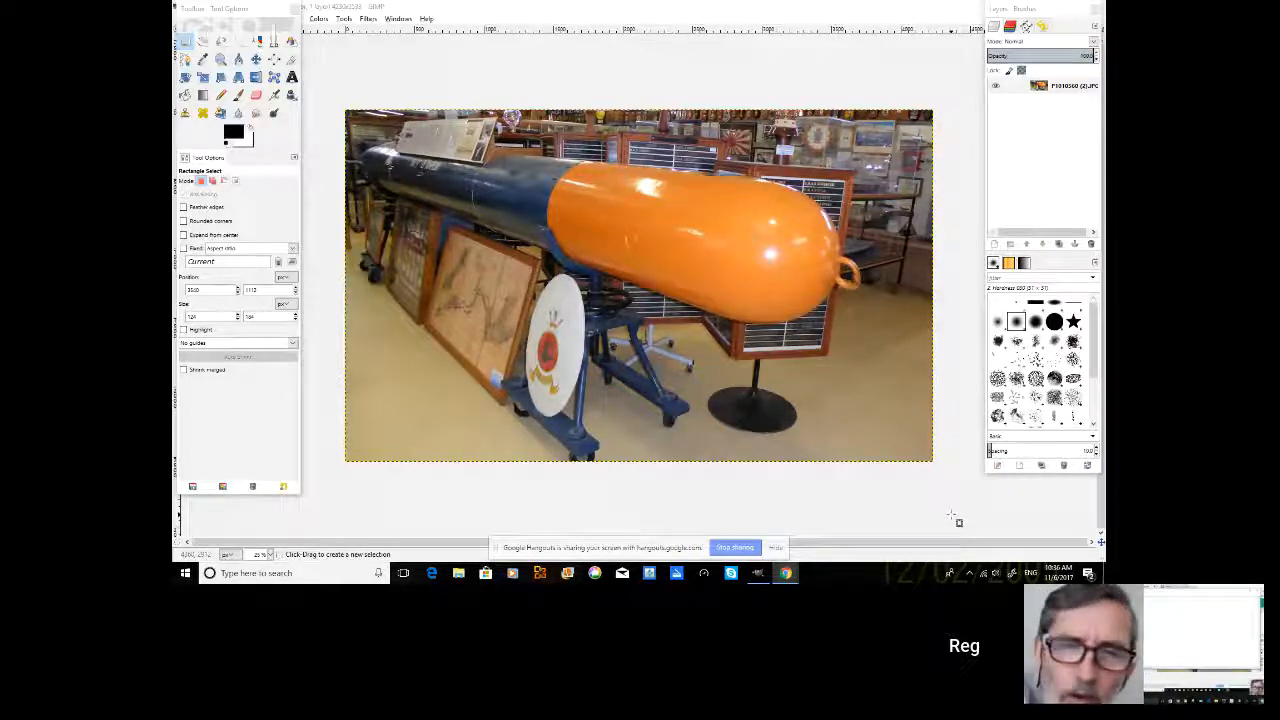
- Switch to the Google Hangouts call and view the other participant's shared screen
mouse_move(785, 574)
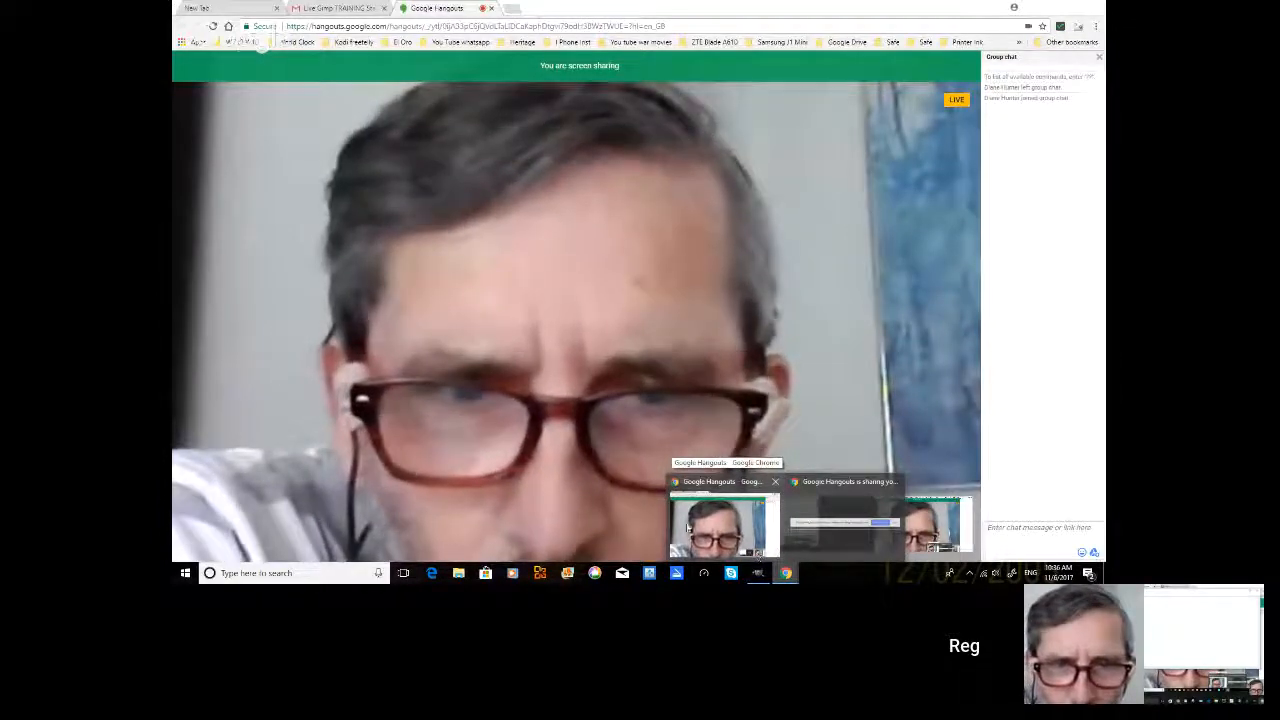
click(760, 556)
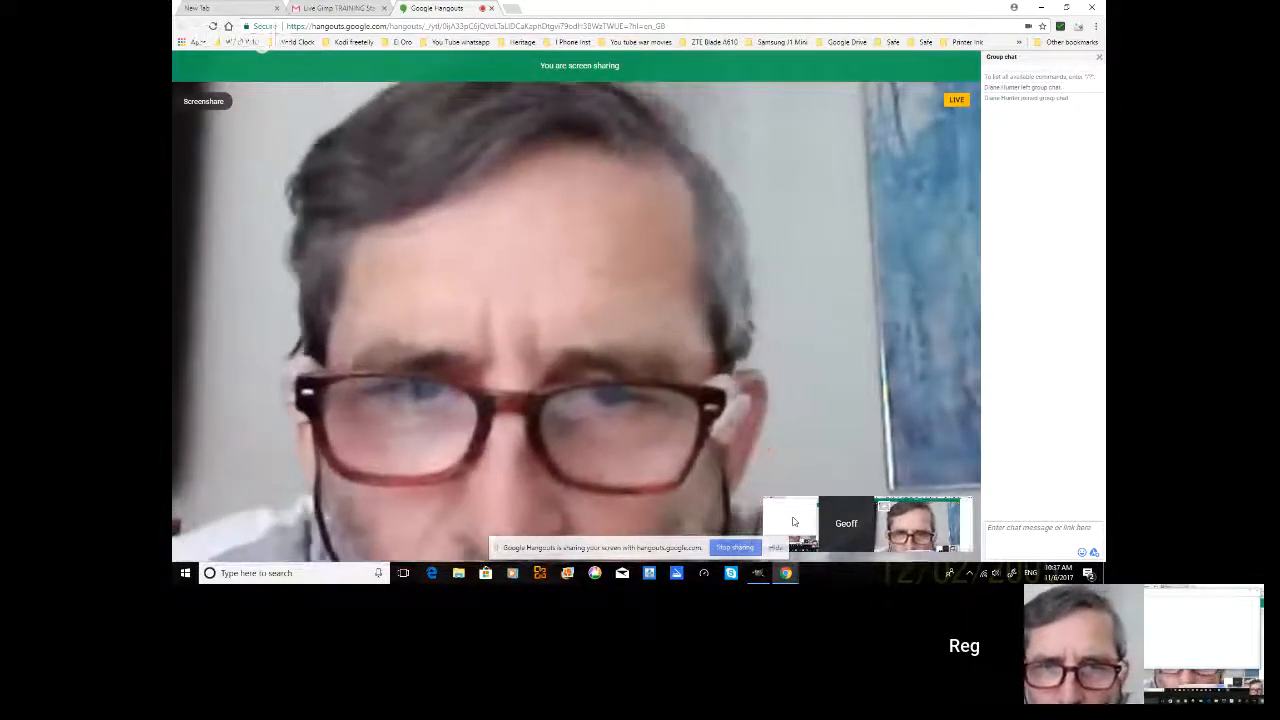
click(793, 521)
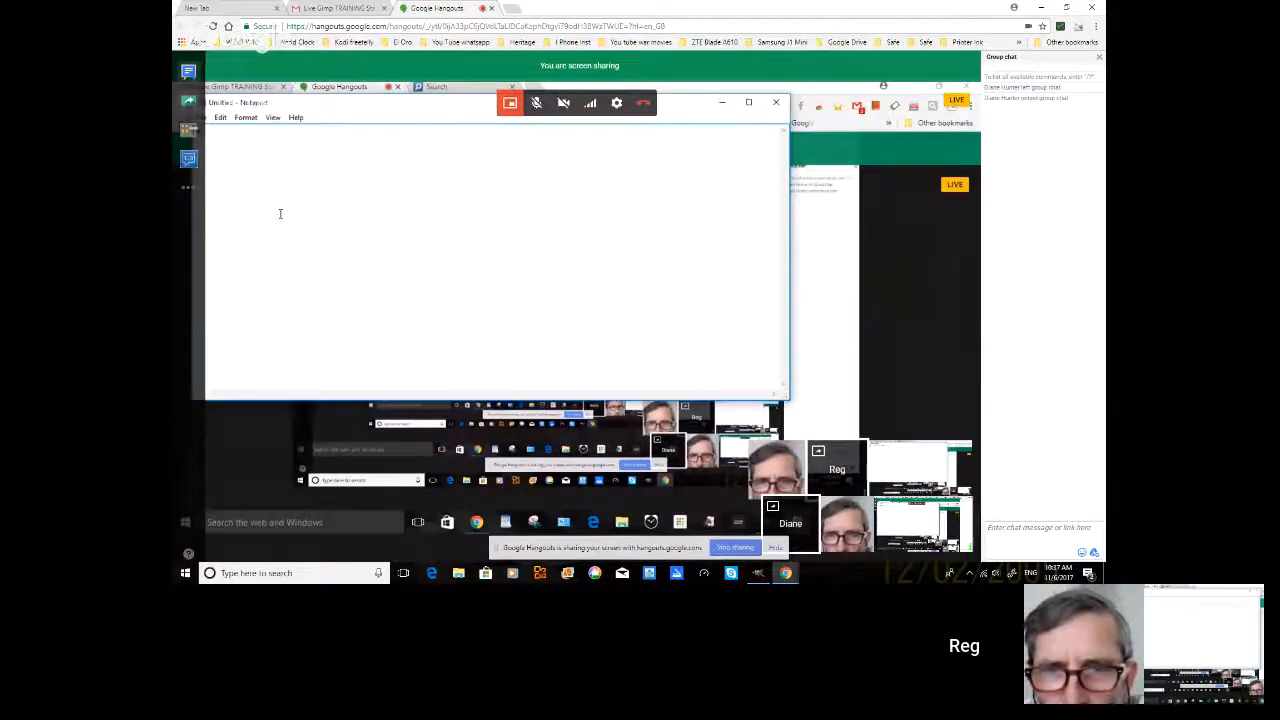
- Enter a test string of "a" followed by repeated "q" in Notepad, erase all of it, and close Notepad
text(aq)
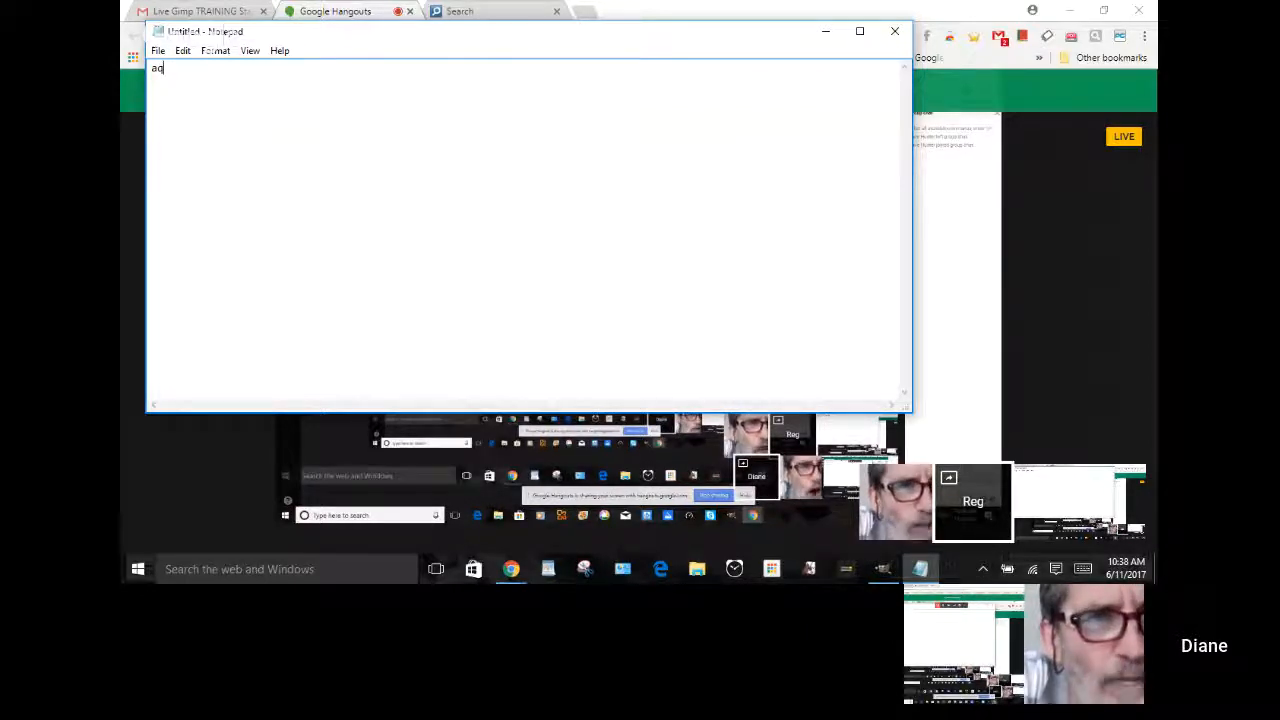
text(qqqqqqqqqq)
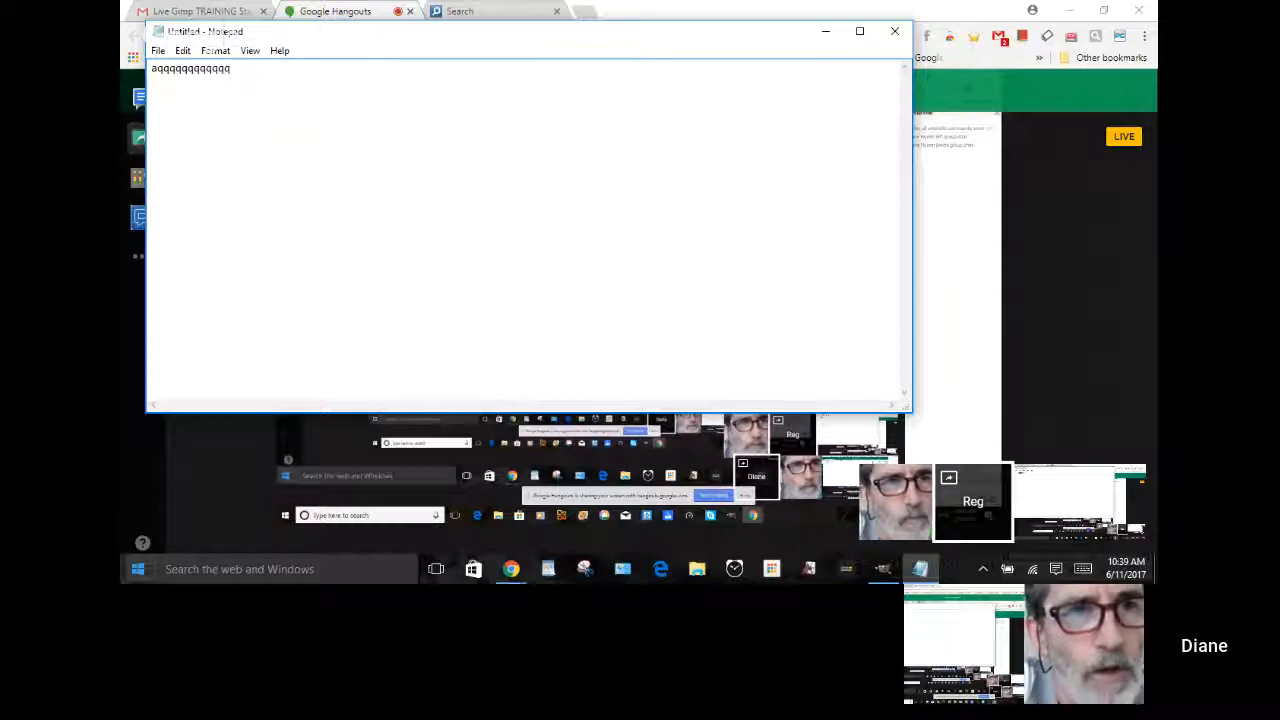
key(BackSpace)
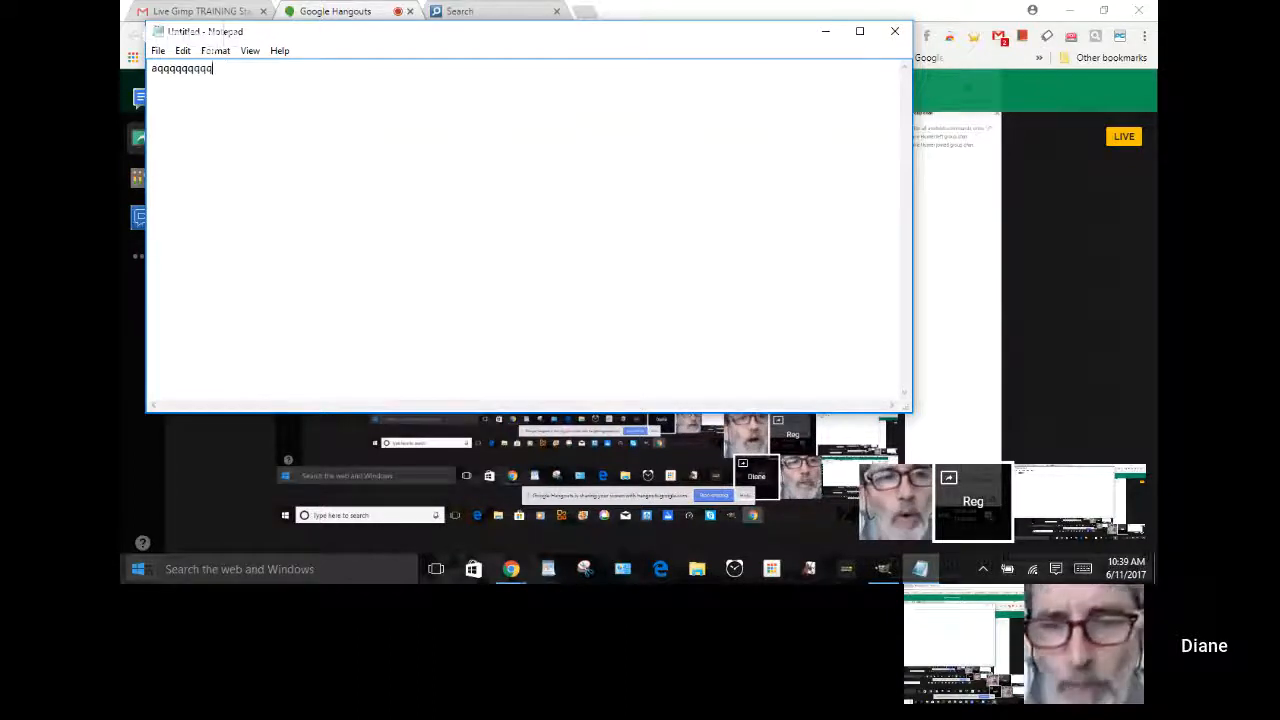
key(BackSpace)
key(BackSpace)
key(BackSpace)
key(BackSpace)
key(BackSpace)
key(BackSpace)
key(BackSpace)
key(BackSpace)
key(BackSpace)
key(BackSpace)
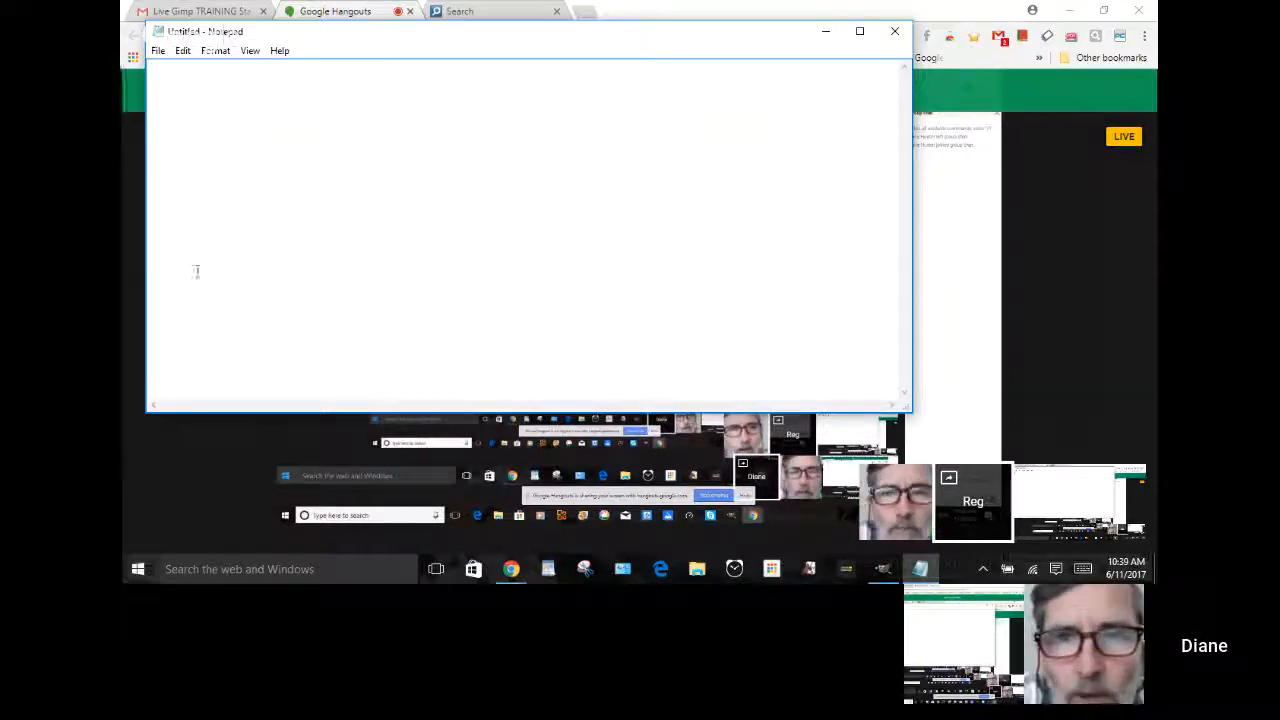
click(905, 30)
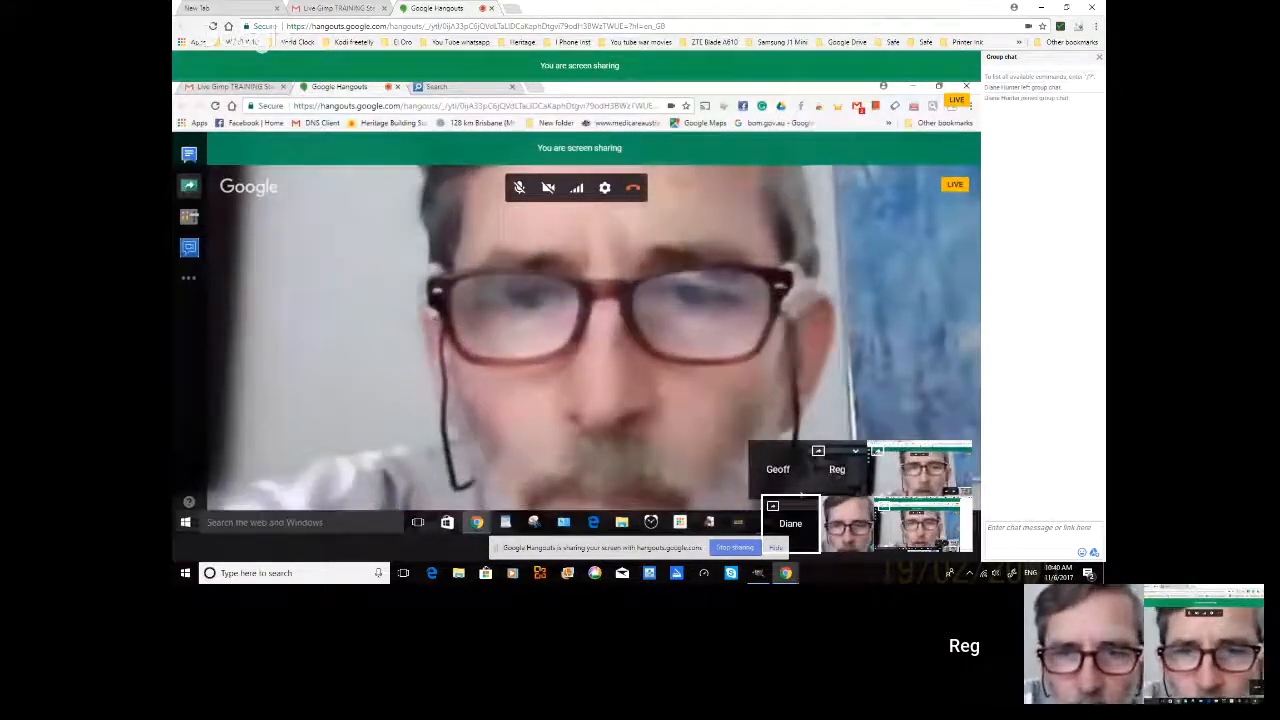
- Switch from the Hangouts call to the torpedo photo in GIMP
click(758, 573)
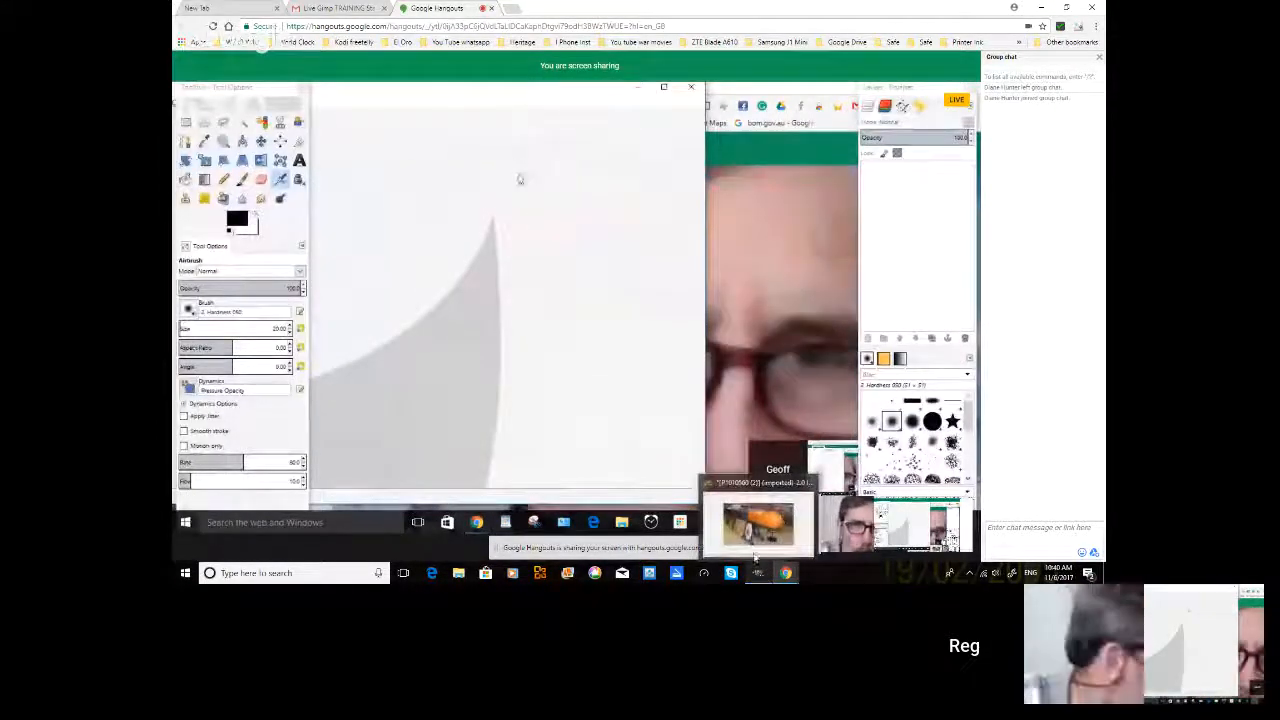
click(758, 524)
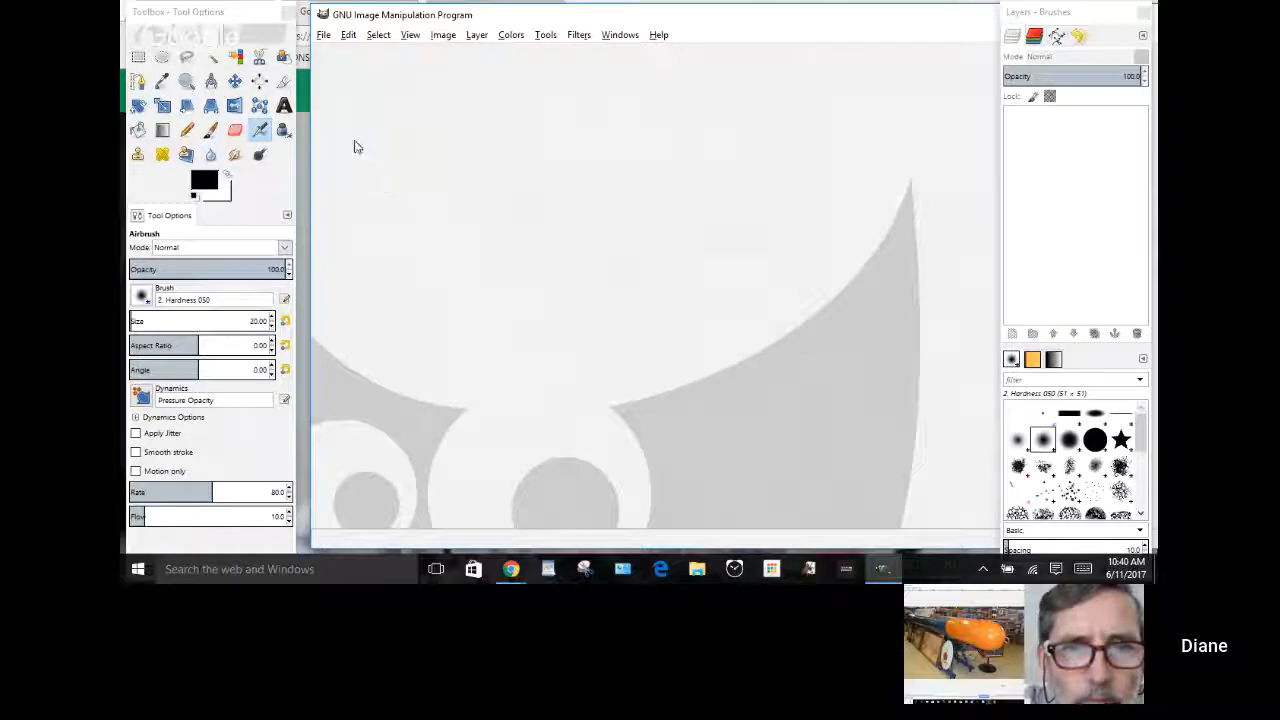
- Look through the File and Edit commands, and shift the empty GIMP image window slightly down toward the toolbox
click(321, 36)
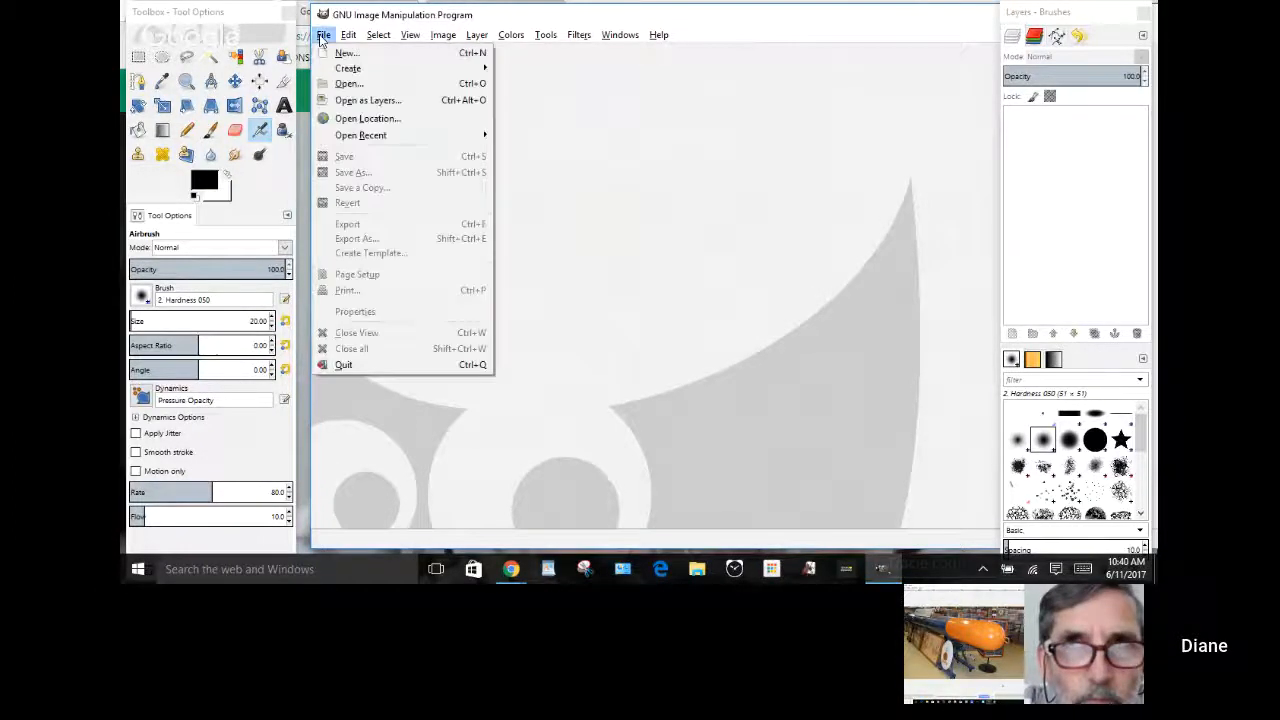
mouse_move(348, 36)
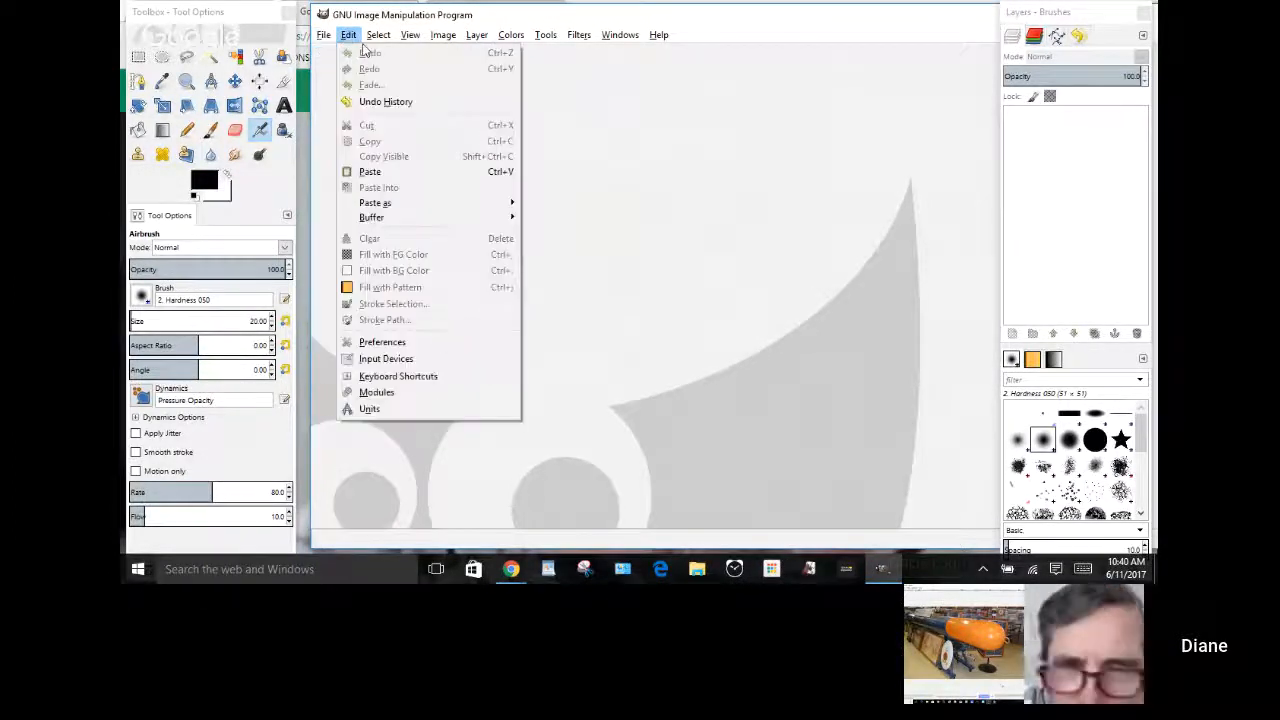
click(669, 123)
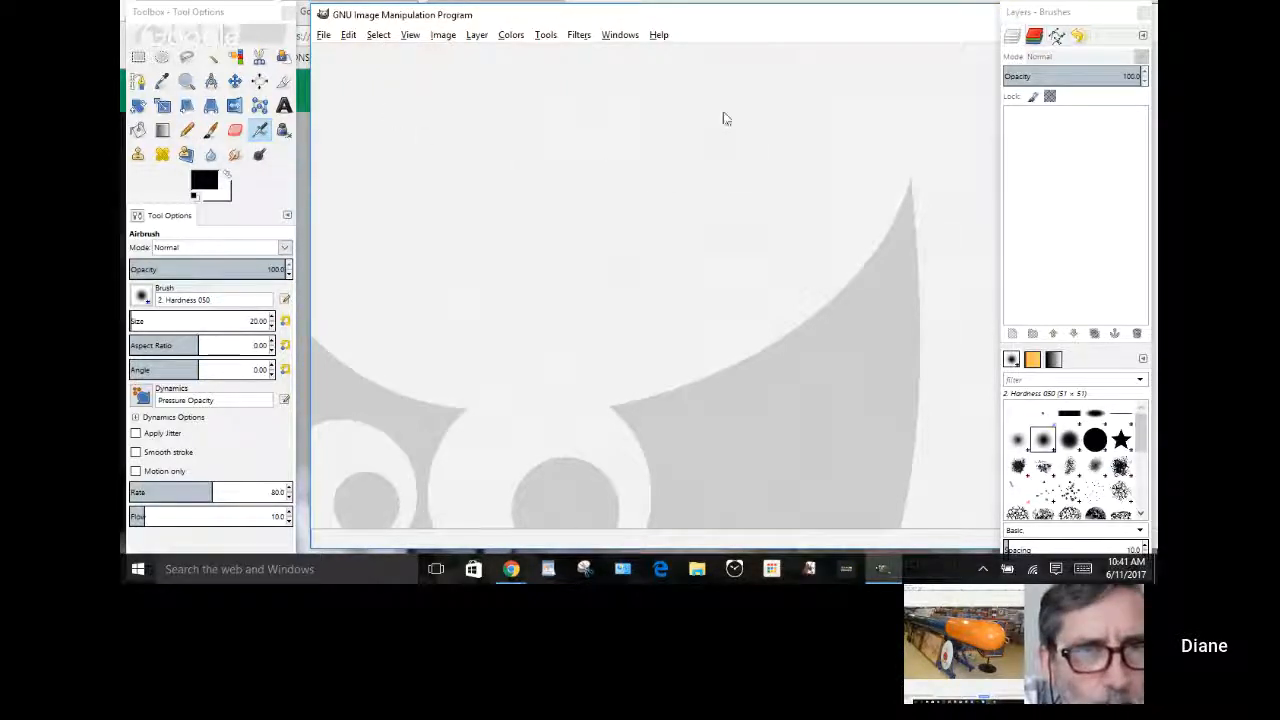
drag(748, 24, 730, 51)
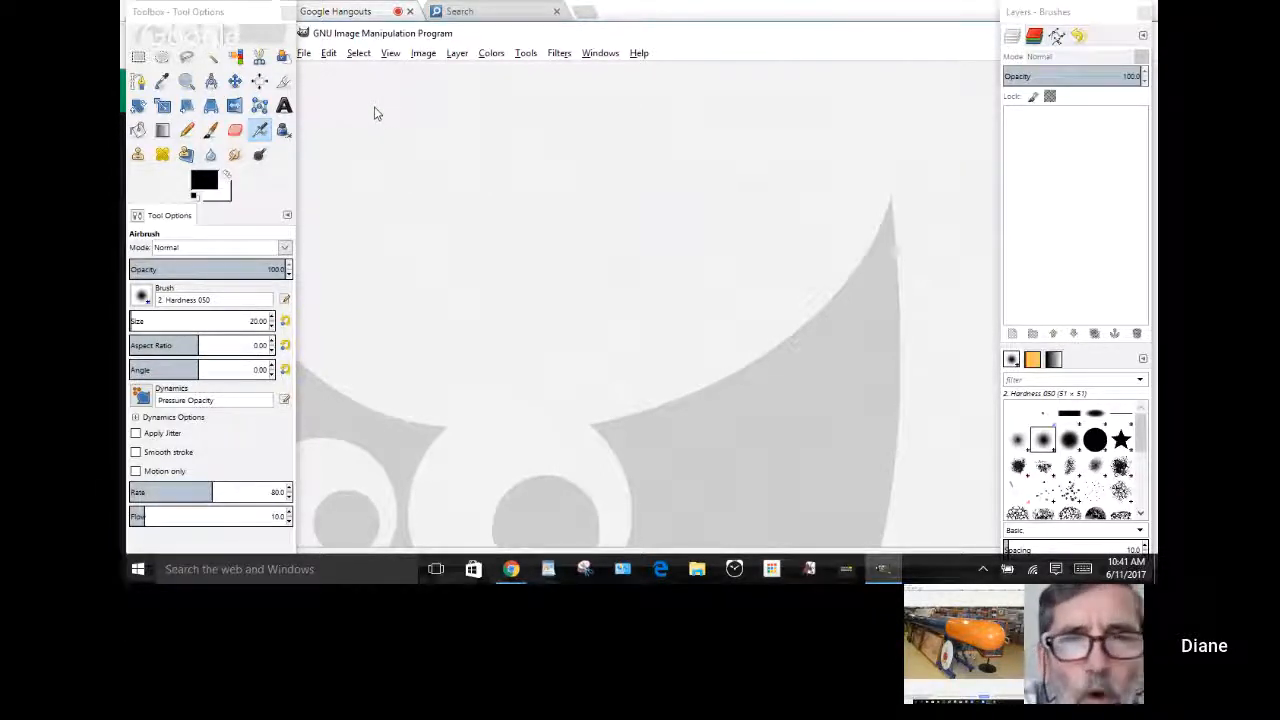
click(305, 56)
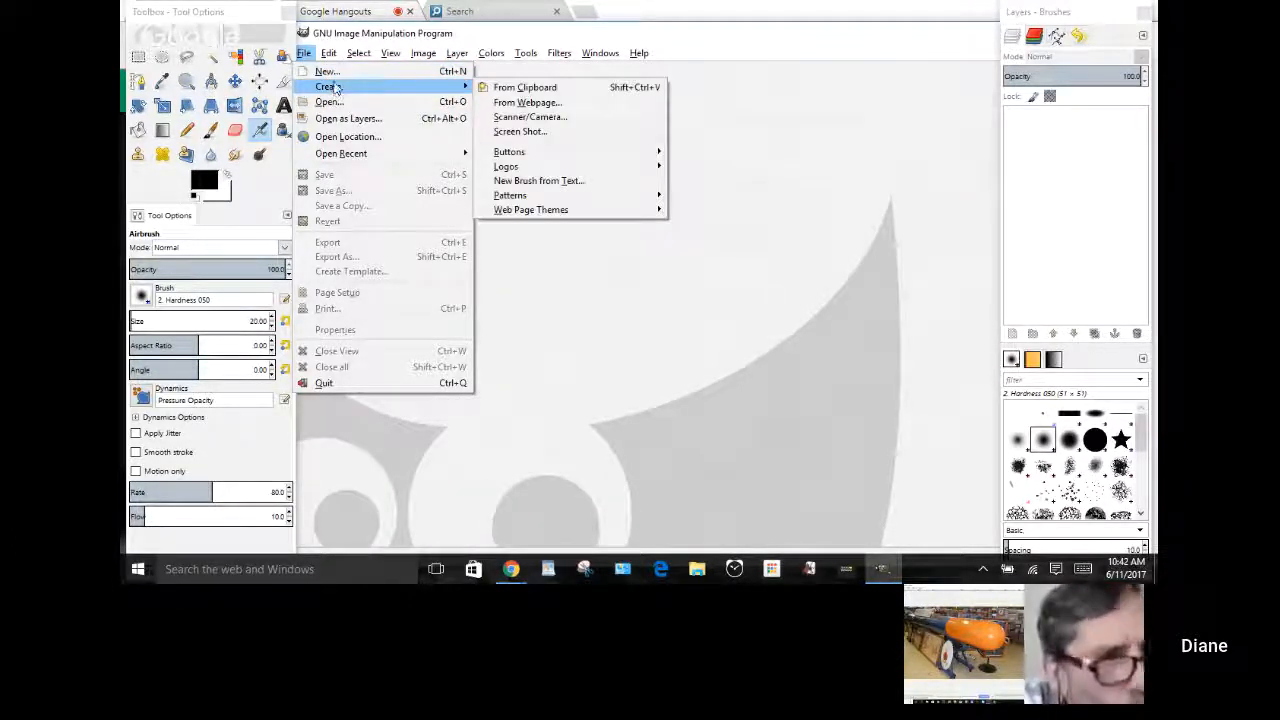
click(374, 72)
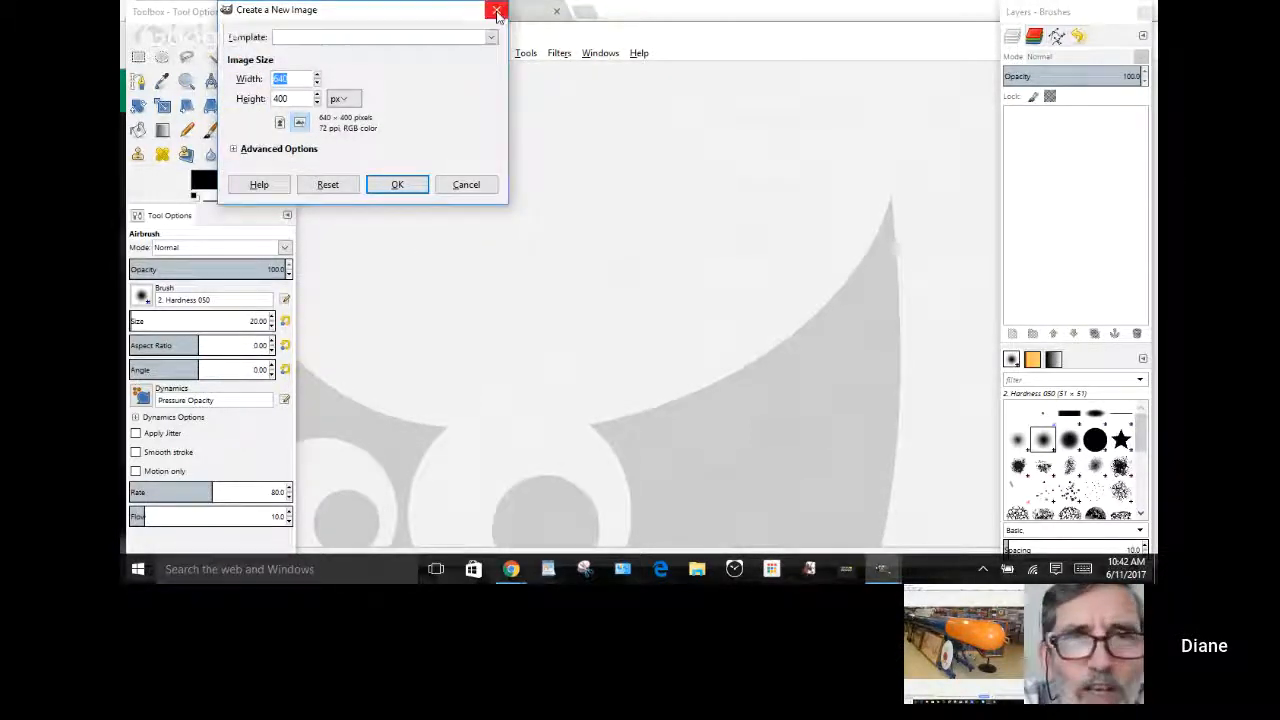
click(497, 14)
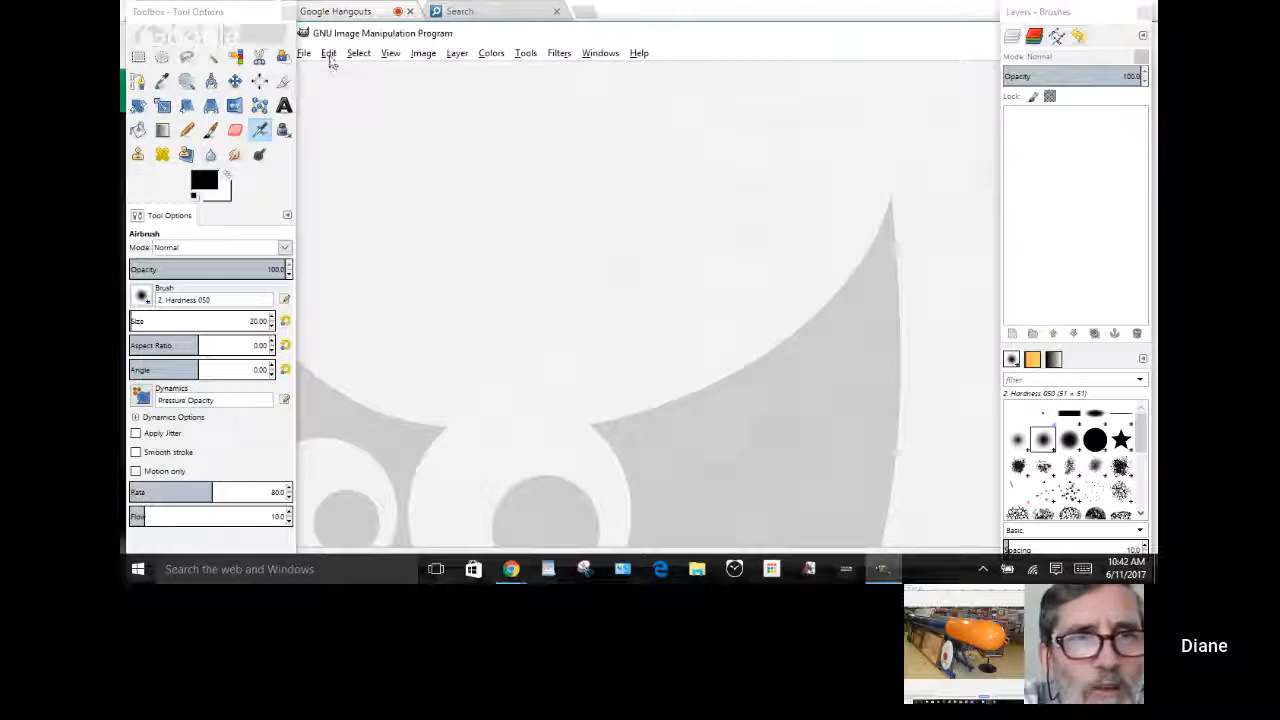
click(360, 55)
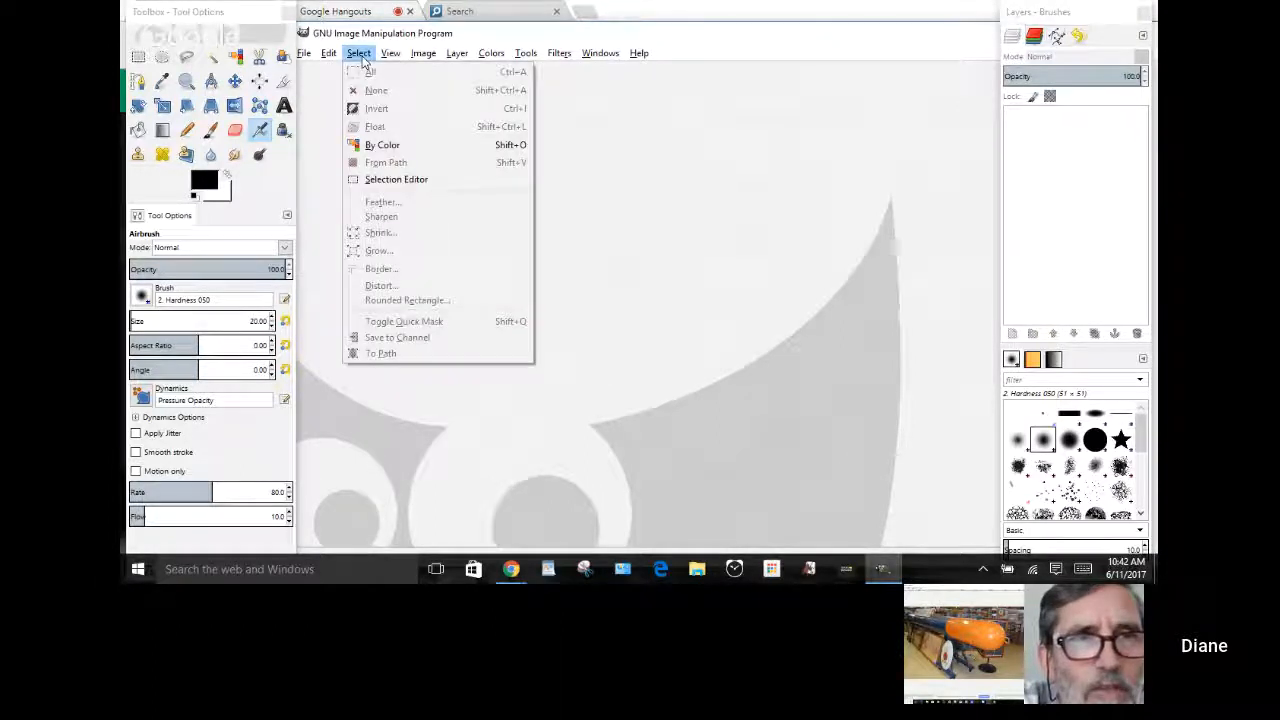
click(565, 152)
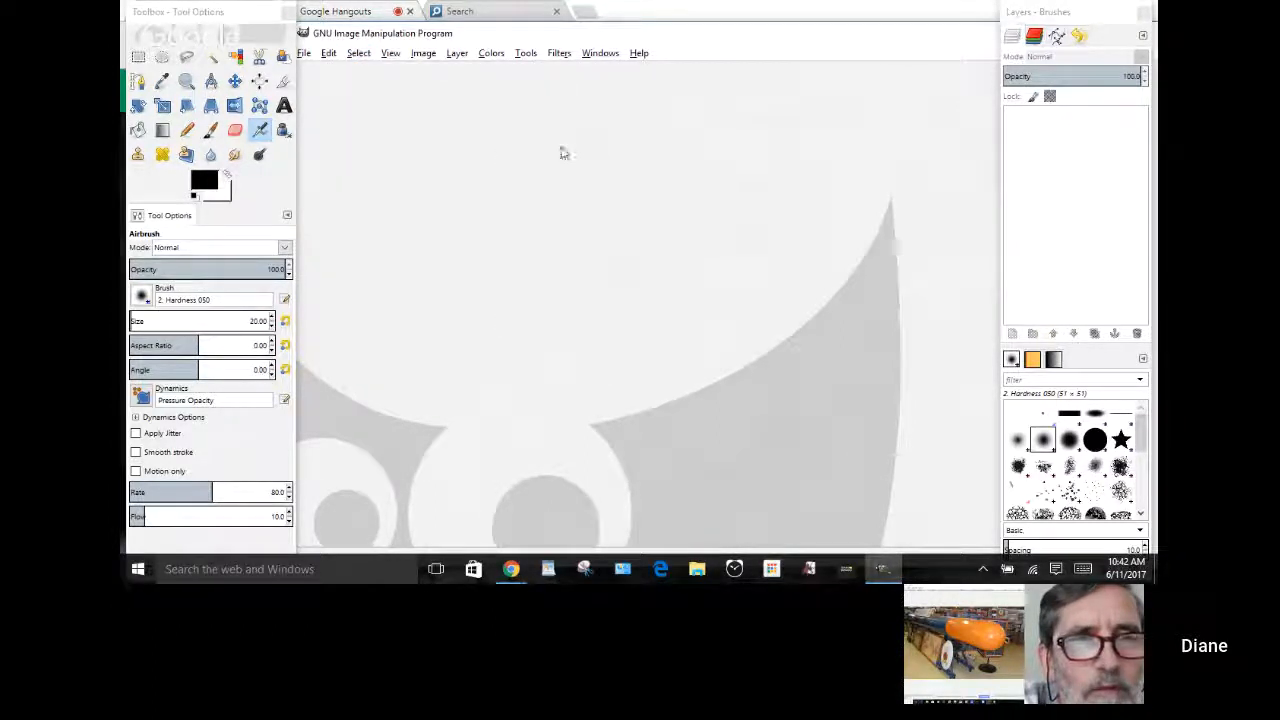
click(392, 56)
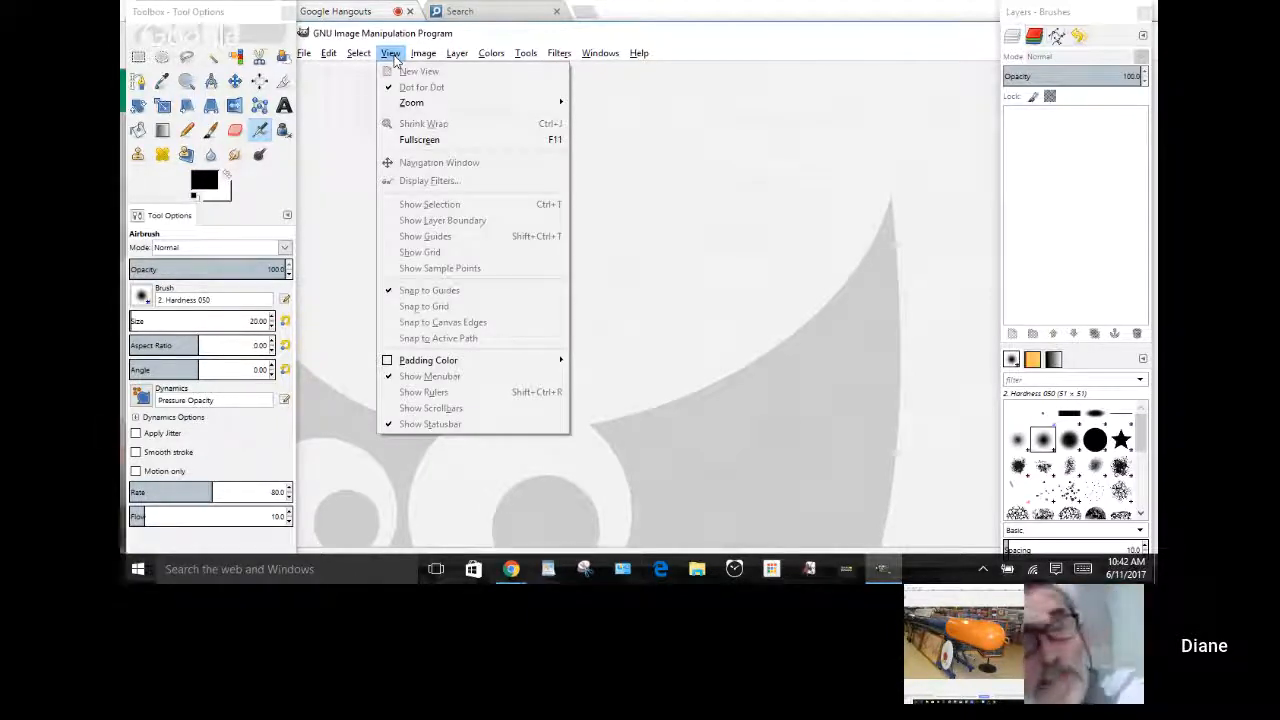
click(393, 56)
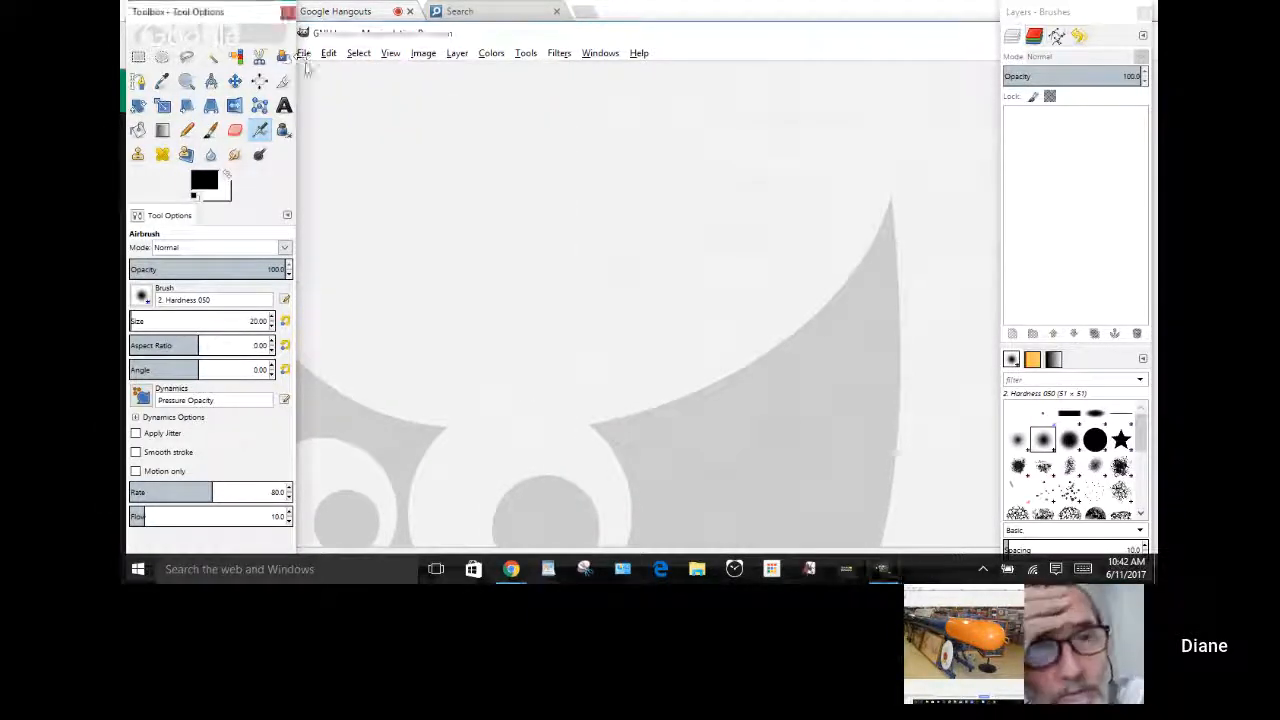
- Open the cropped PTDC0210 group photo (the 94.4 kB JPG) from the Desktop folder
click(305, 55)
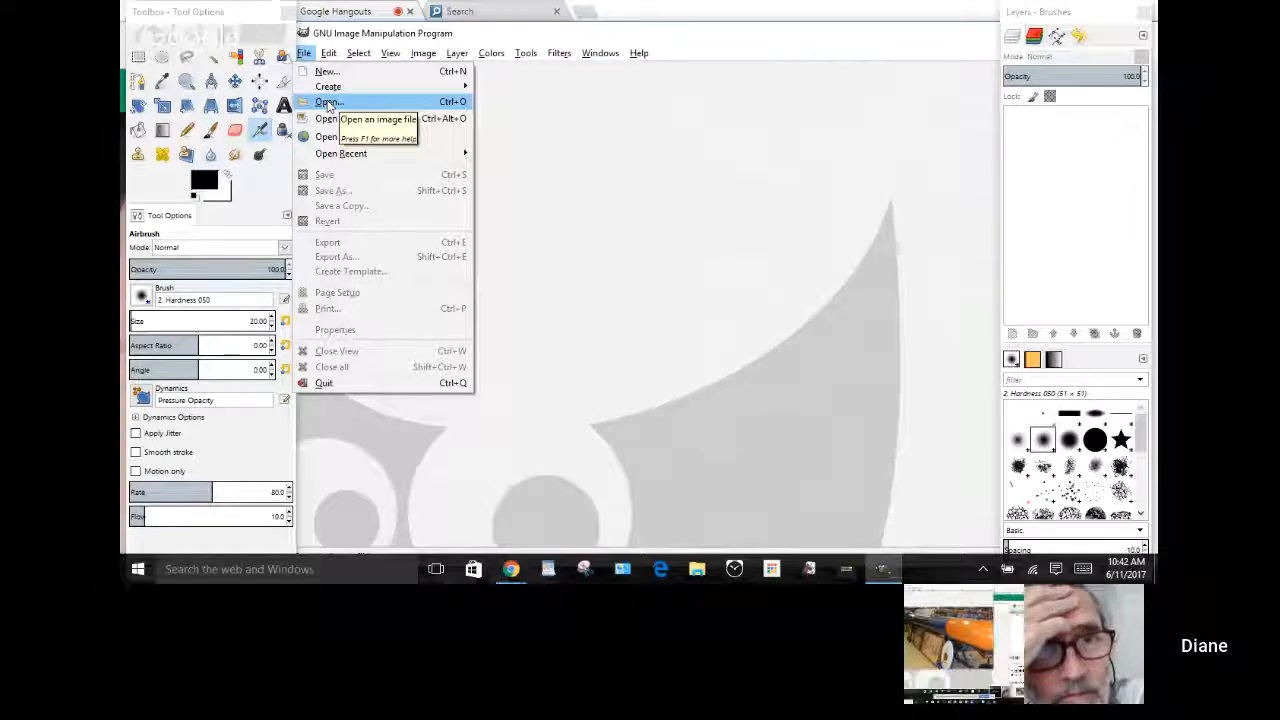
click(328, 102)
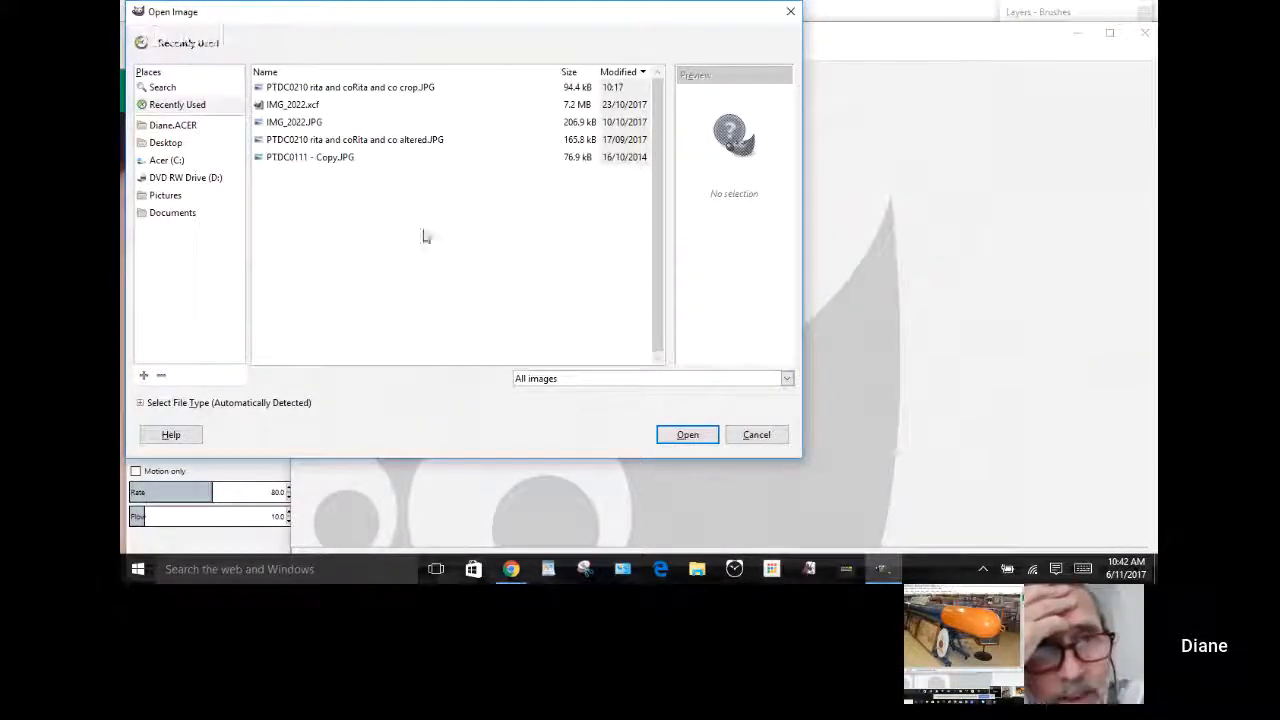
click(165, 142)
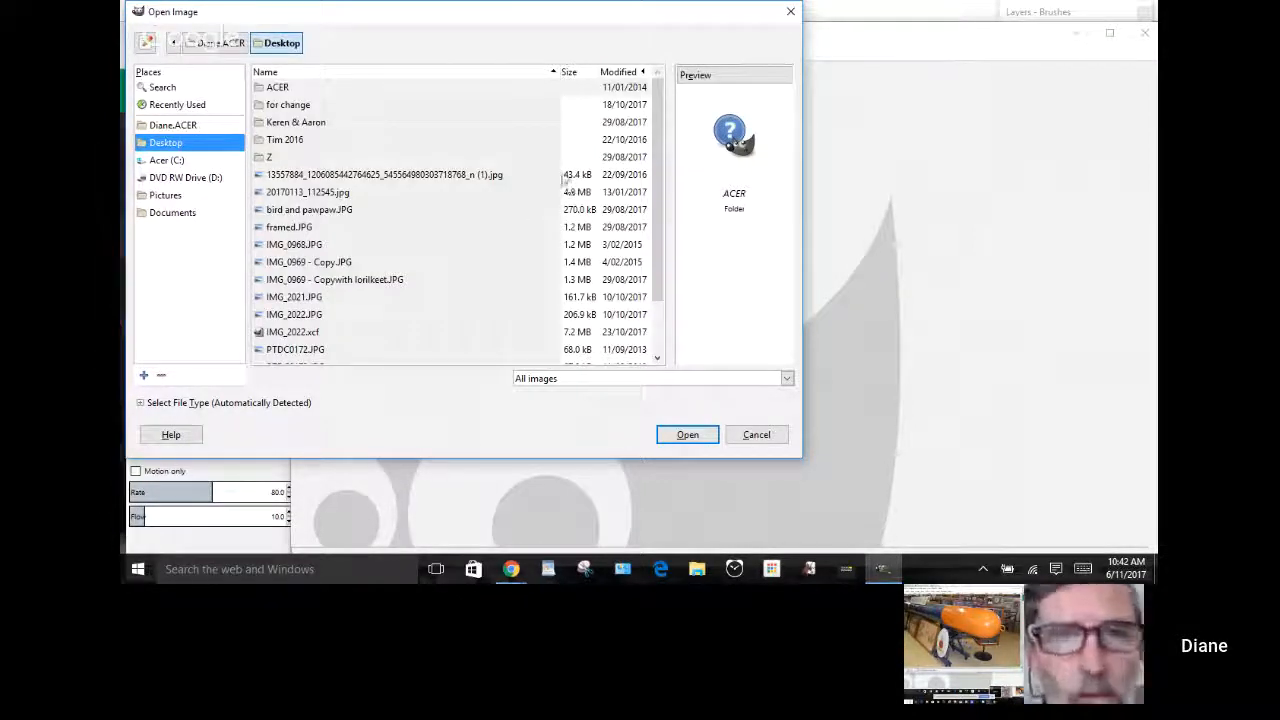
scroll(660, 200, down, 2)
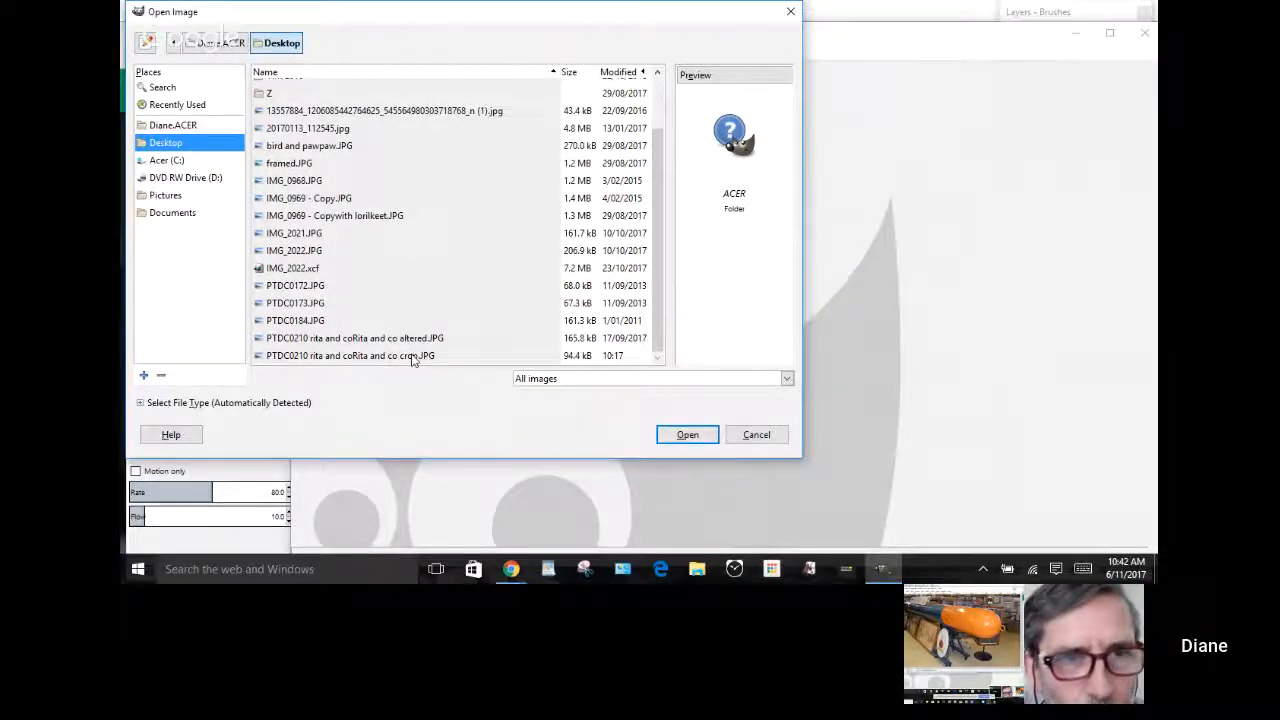
click(415, 358)
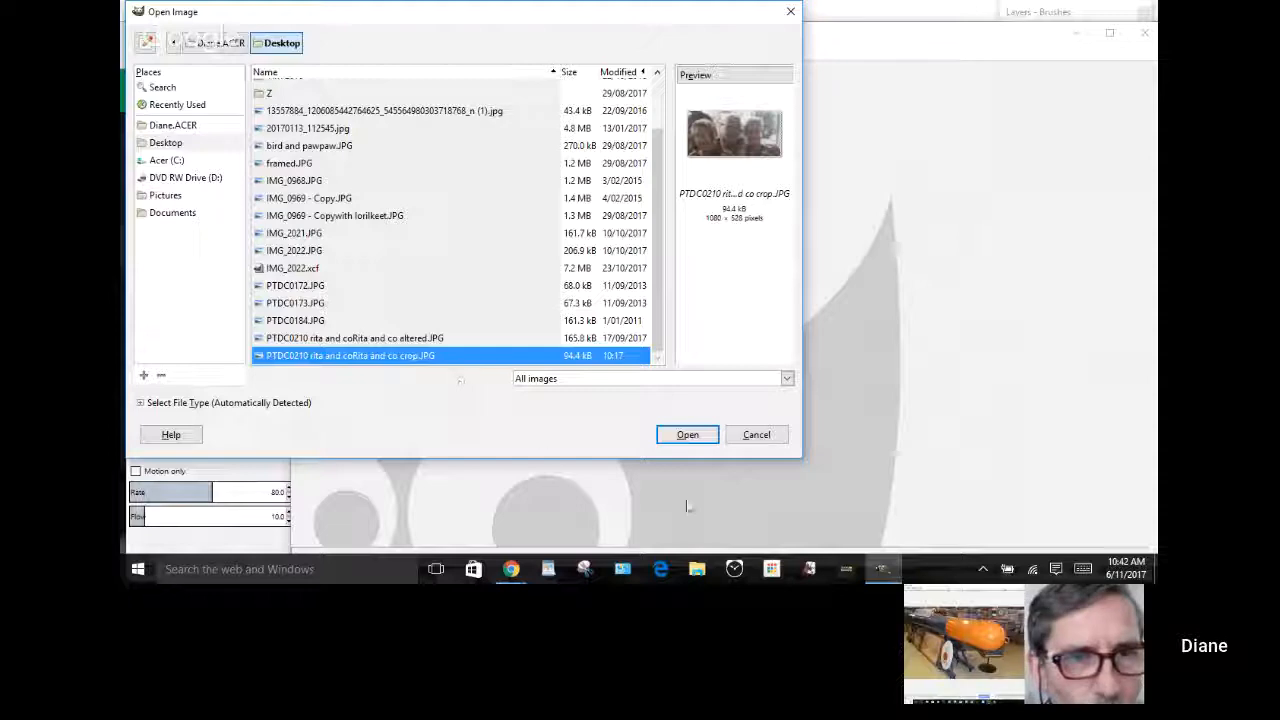
click(703, 434)
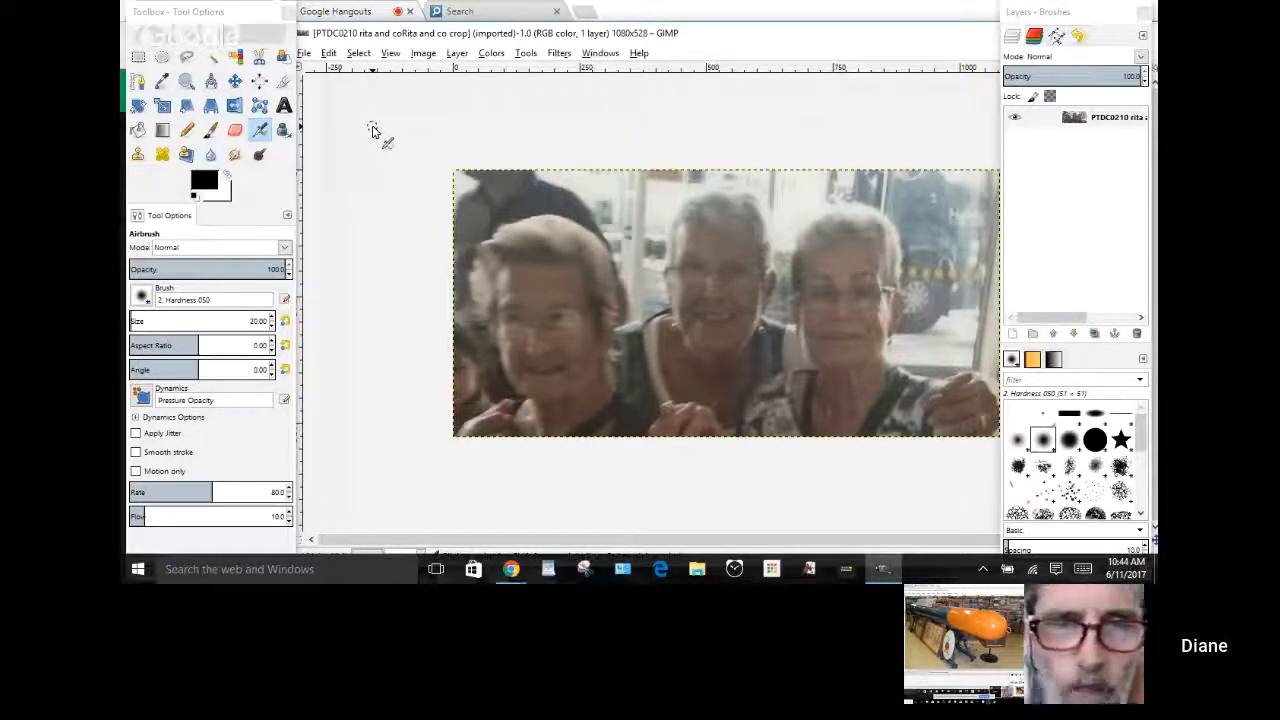
- Switch from the group photo to the Google Hangouts call window in Chrome
click(512, 570)
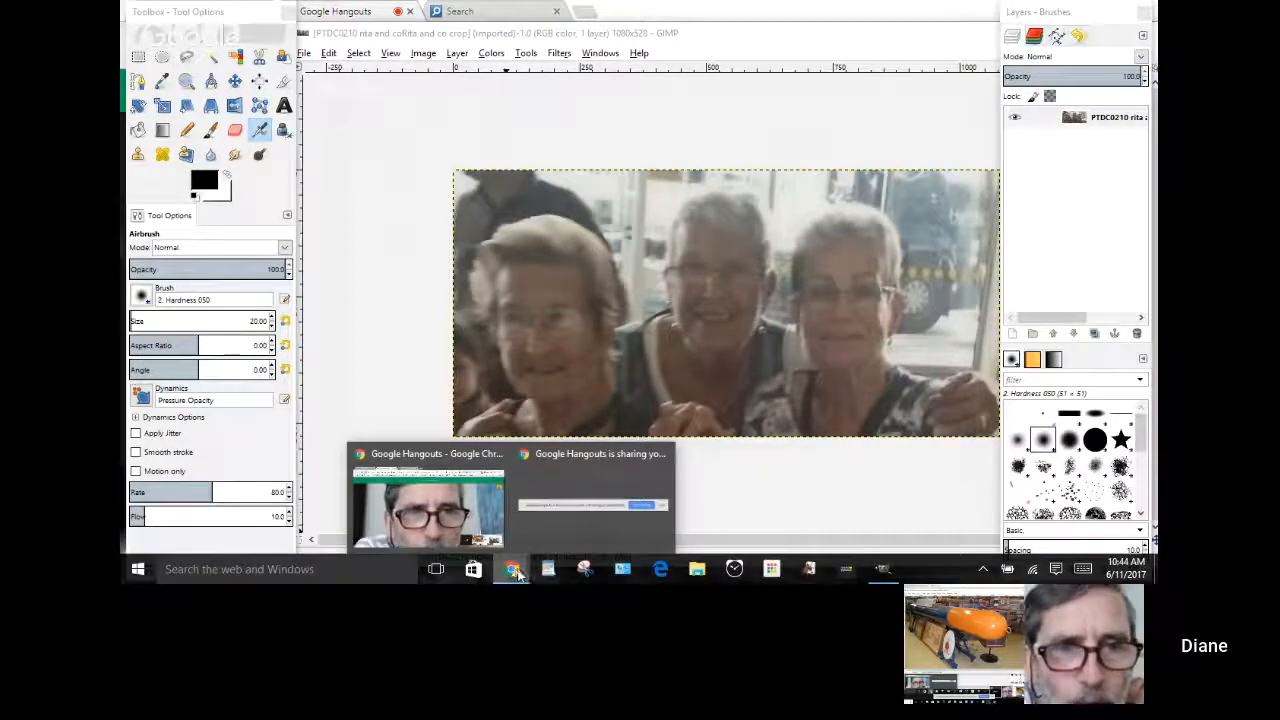
mouse_move(644, 470)
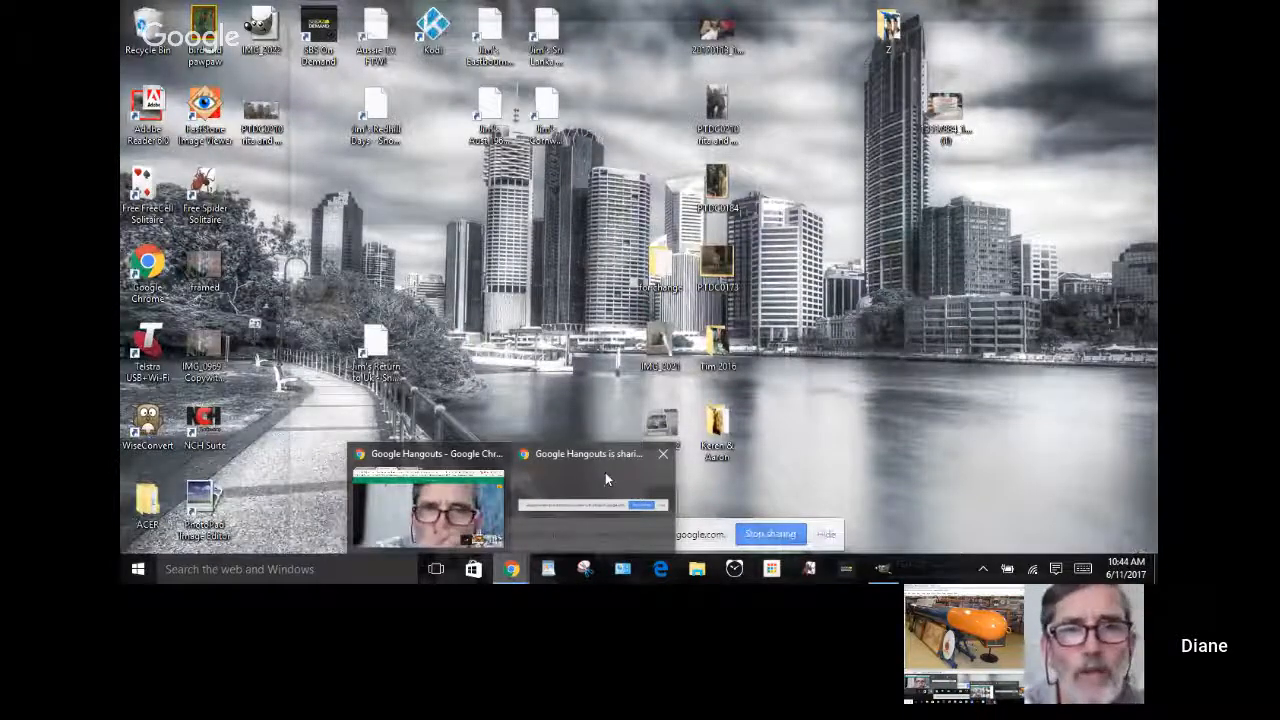
click(605, 472)
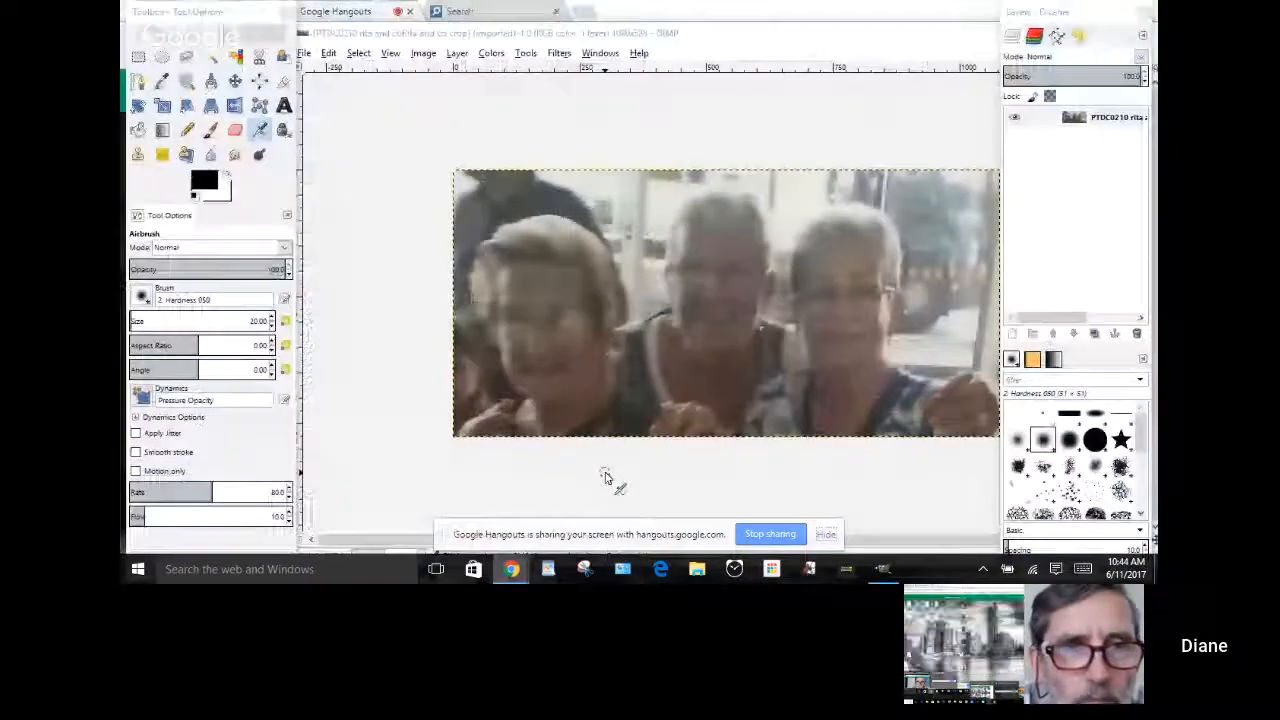
mouse_move(512, 572)
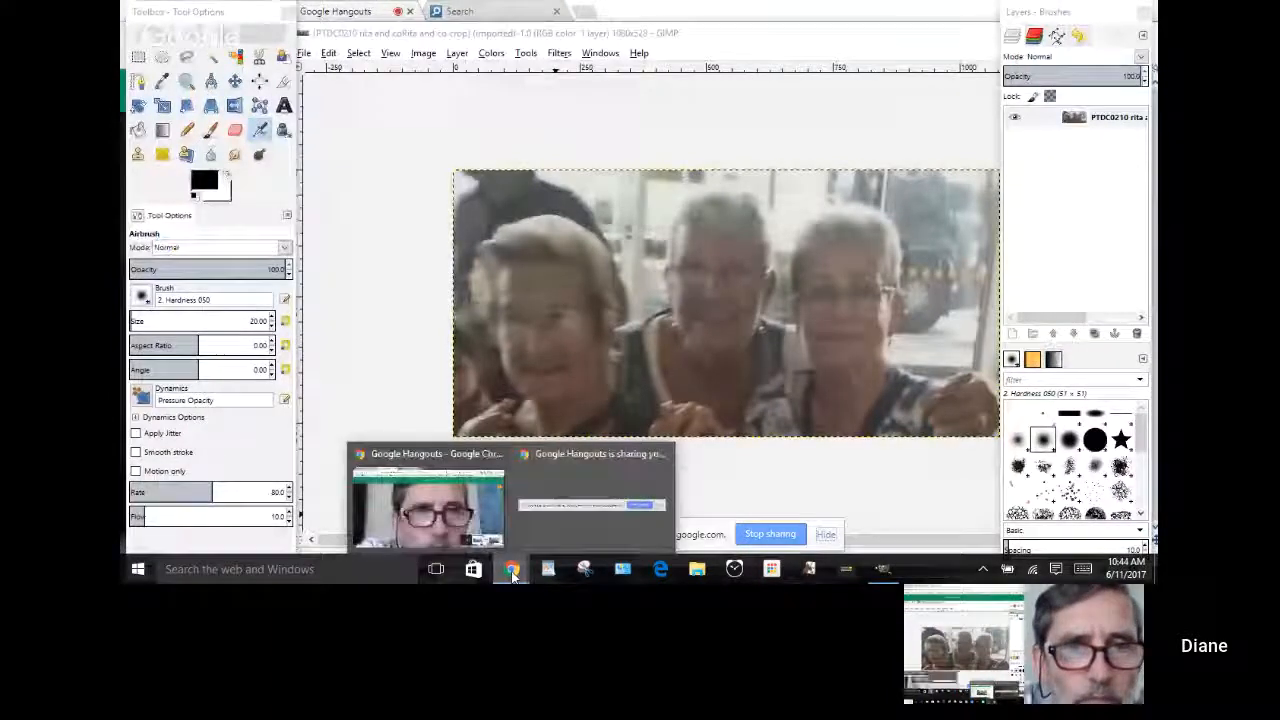
click(452, 505)
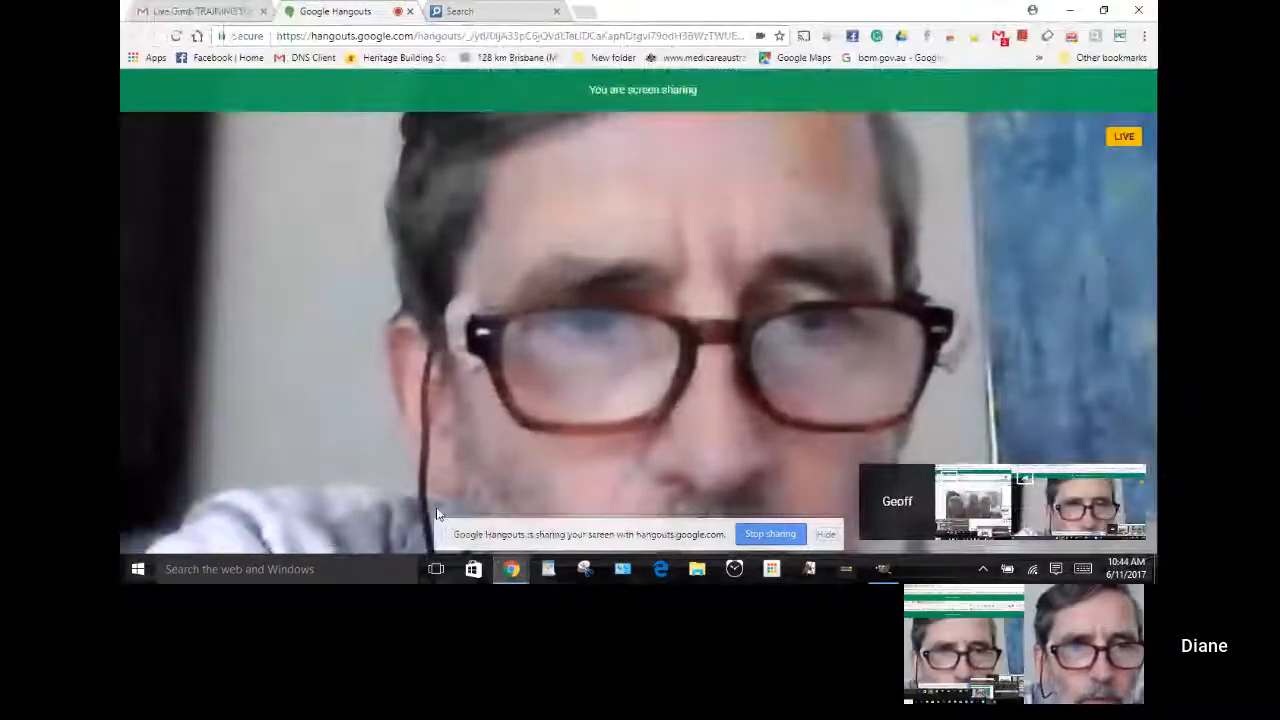
mouse_move(411, 300)
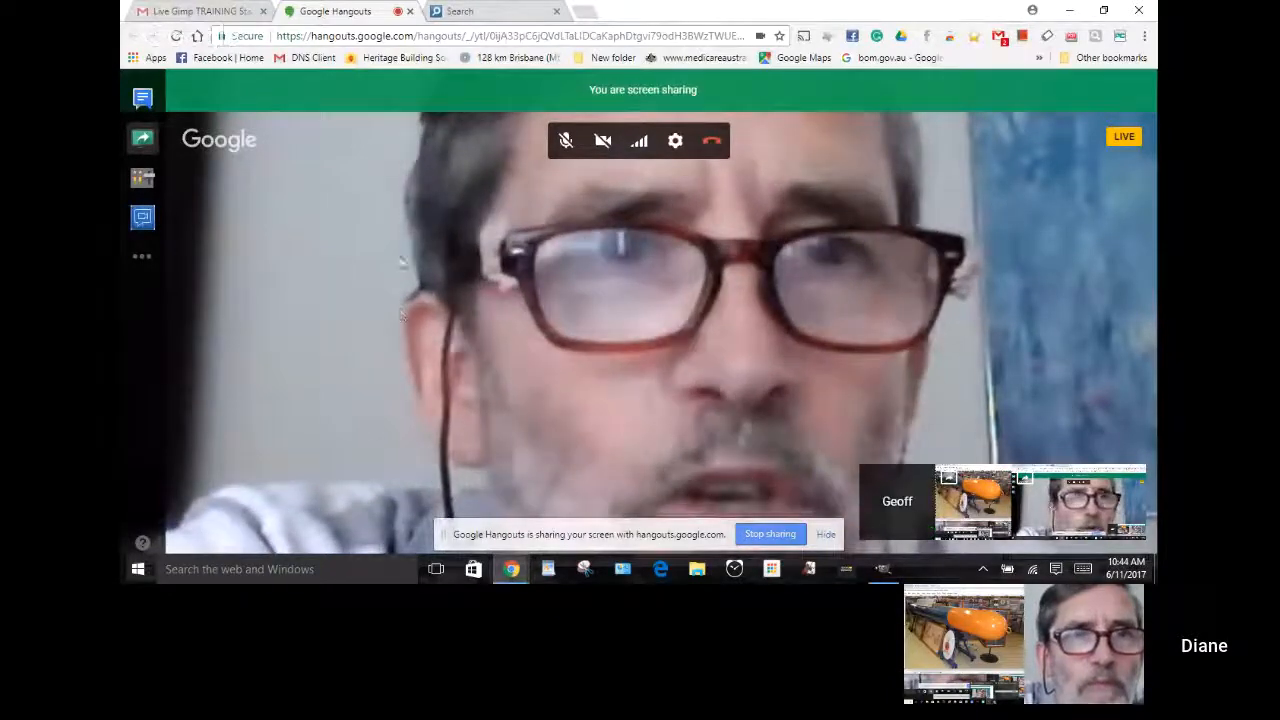
- Open a new browser tab and load the suggested wiki start page, docuwiki/doku.php
click(584, 20)
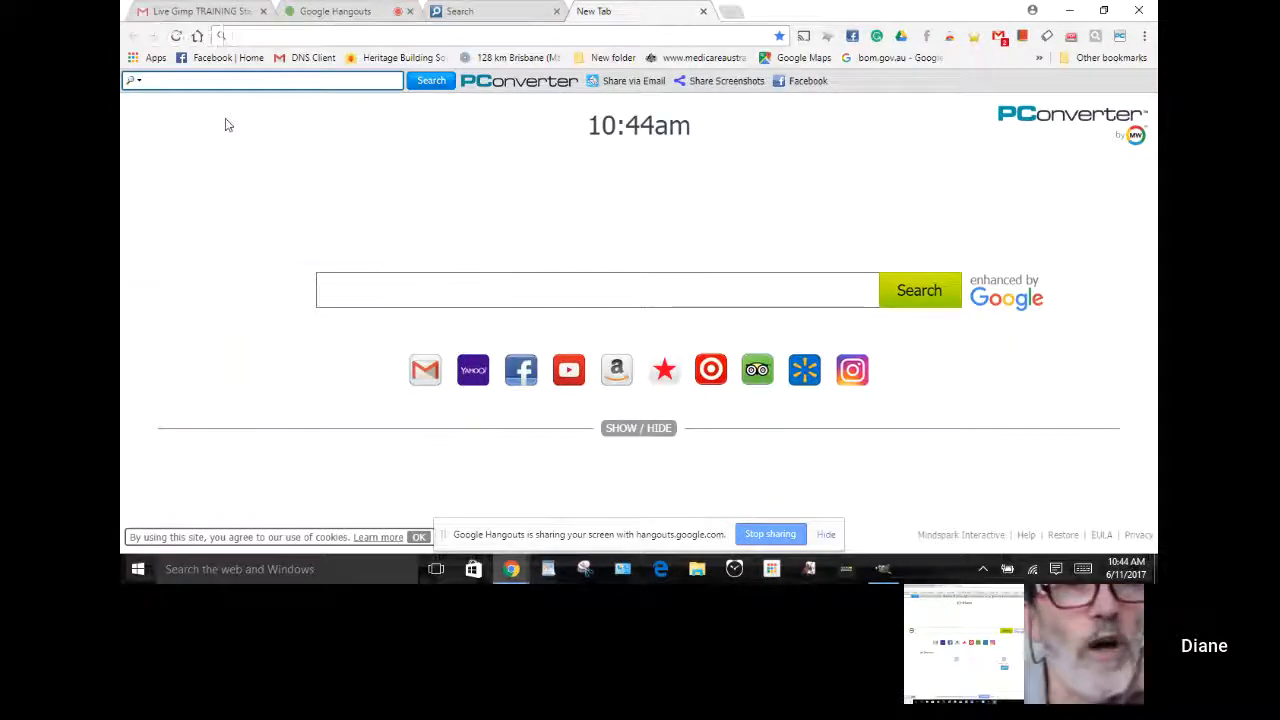
click(250, 33)
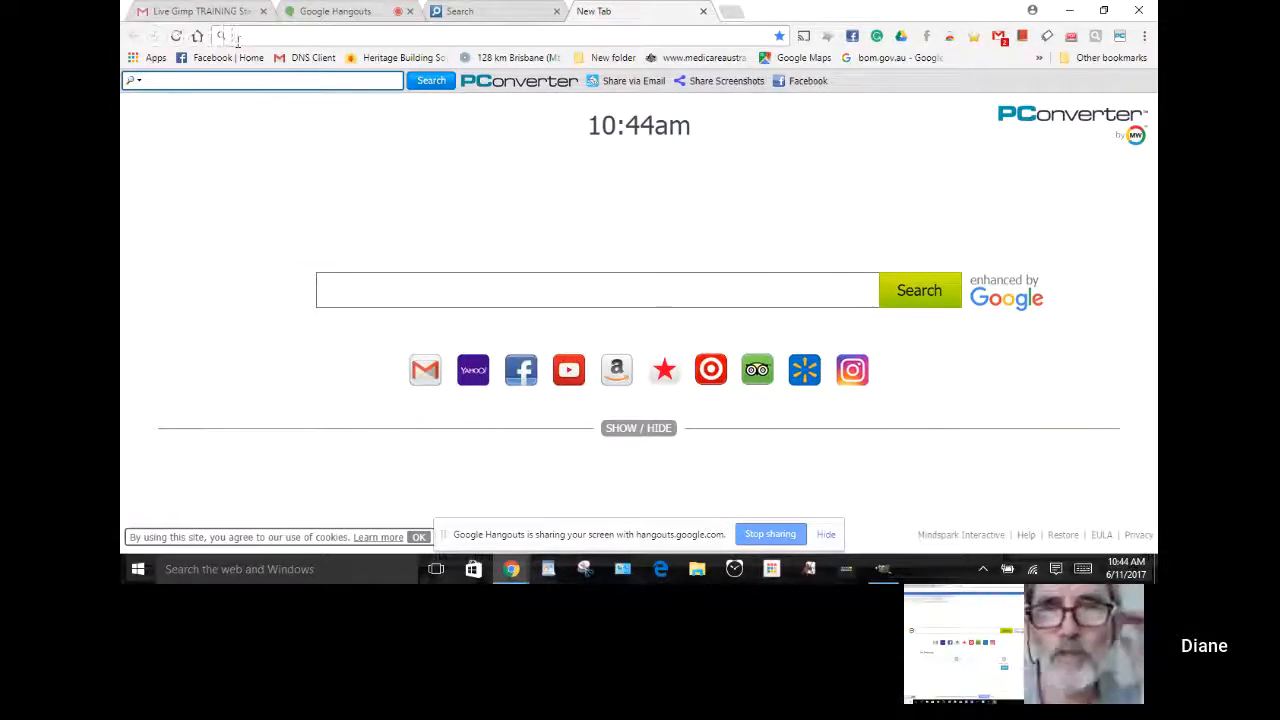
text(geoff)
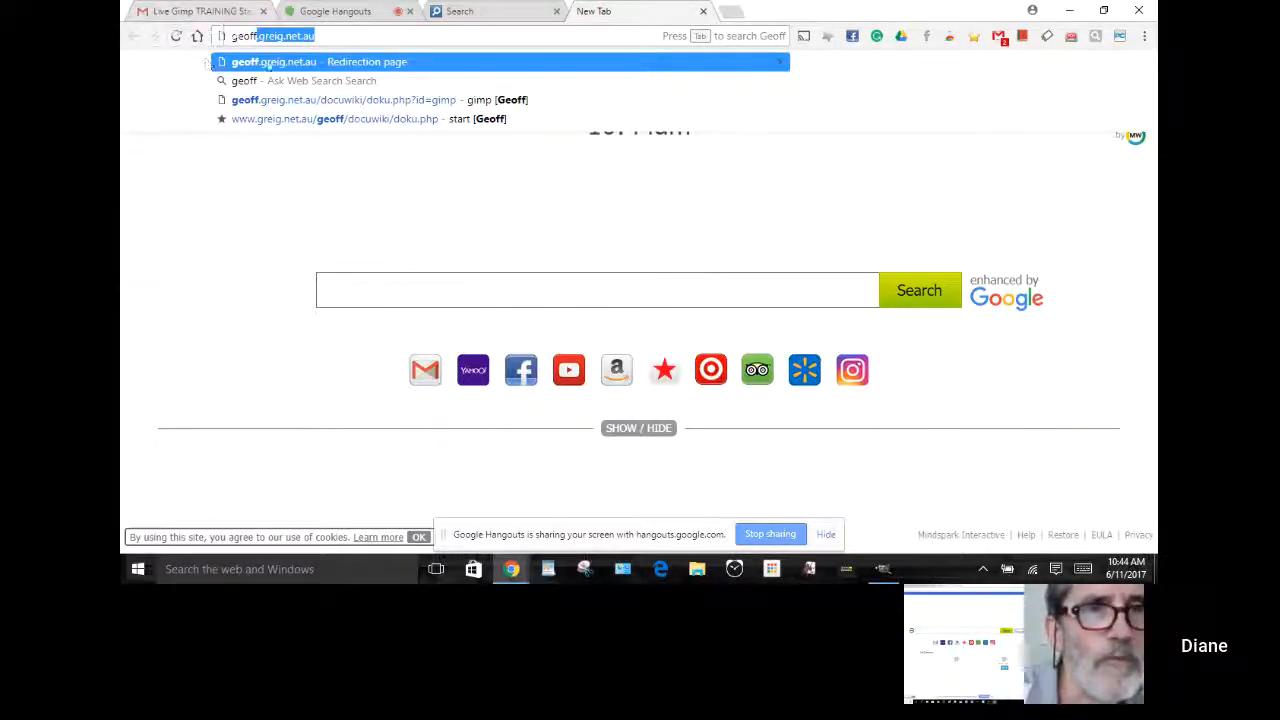
click(346, 121)
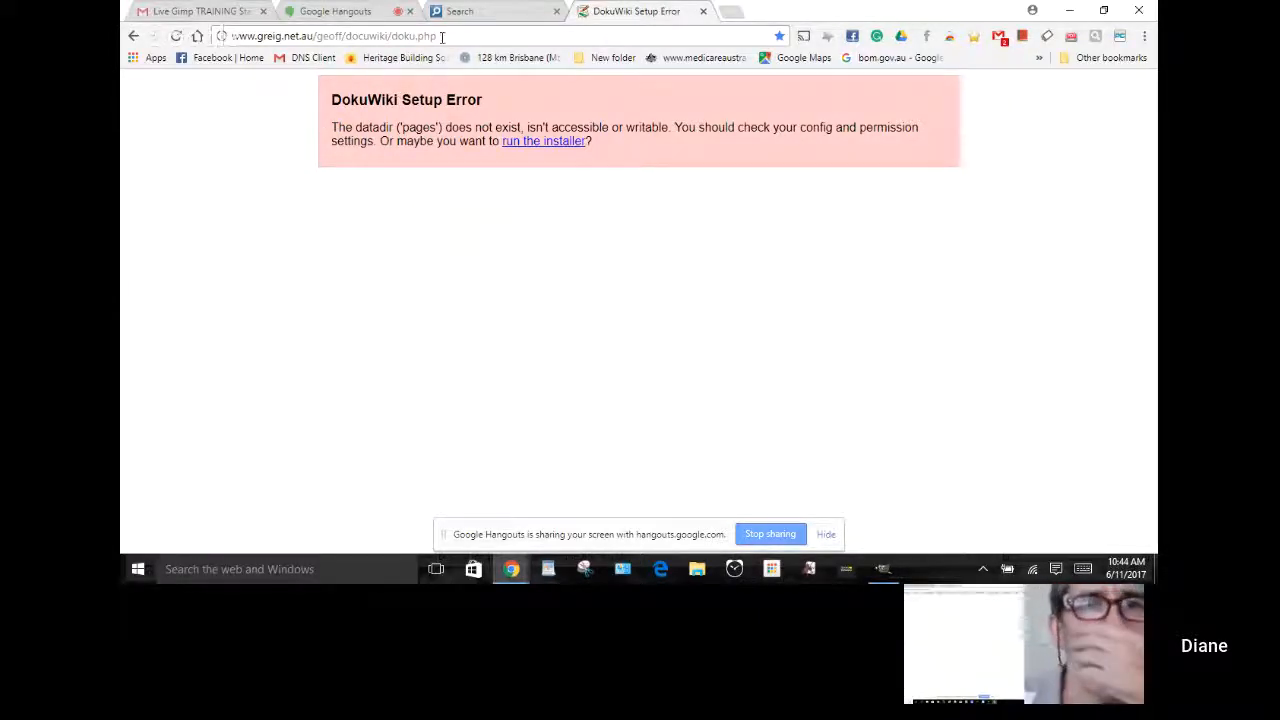
drag(441, 36, 255, 38)
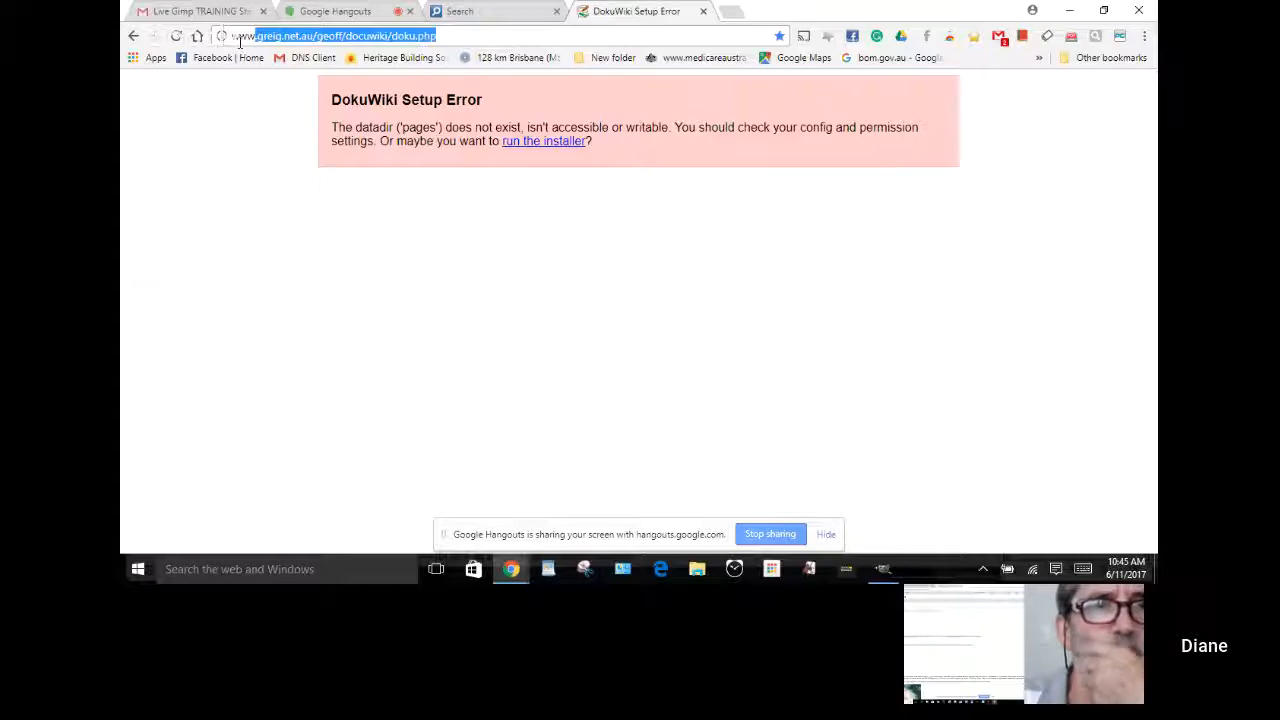
key(BackSpace)
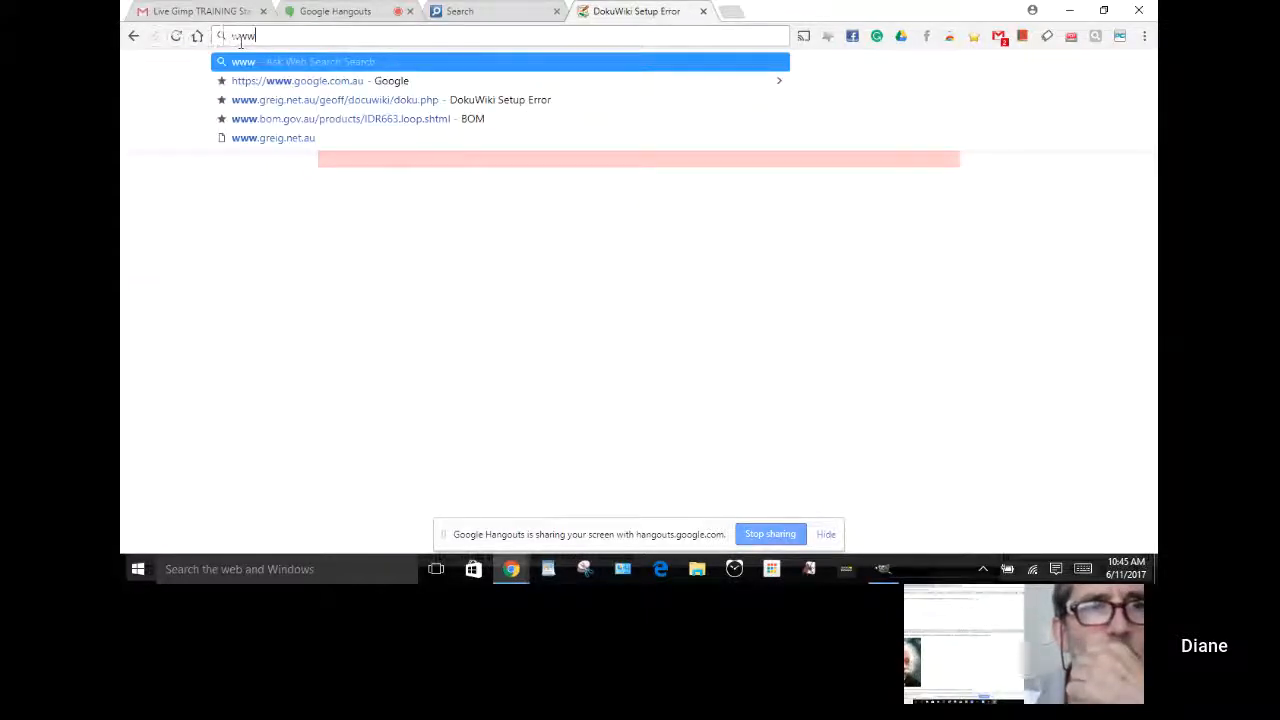
text(.Geoff)
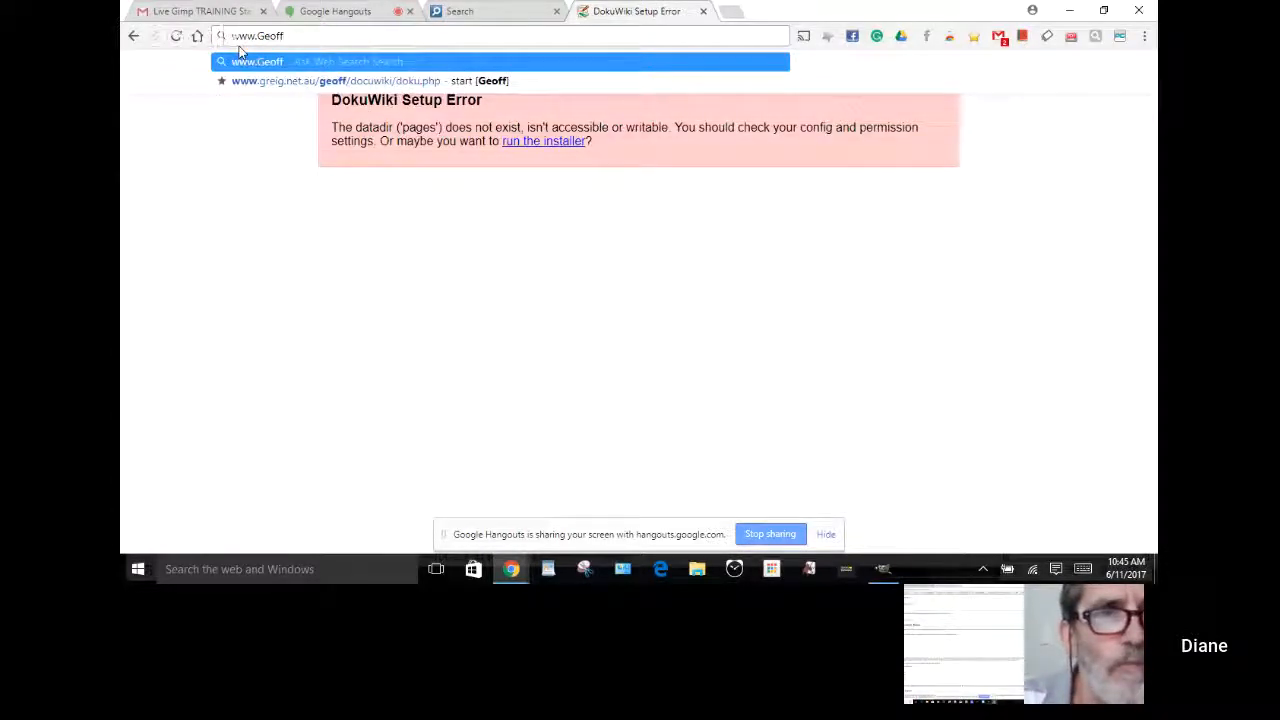
click(310, 292)
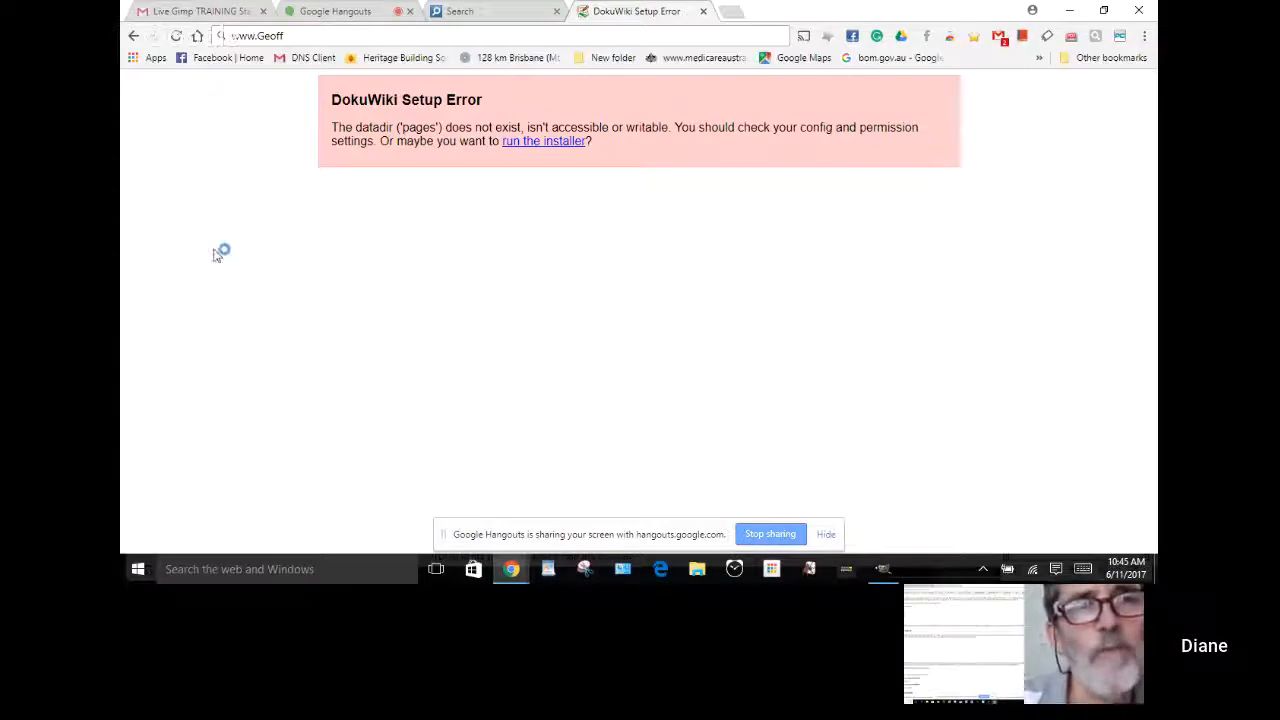
- Clear the web address and load the suggested wiki page about GIMP, docuwiki/doku.php?id=gimp
double_click(283, 36)
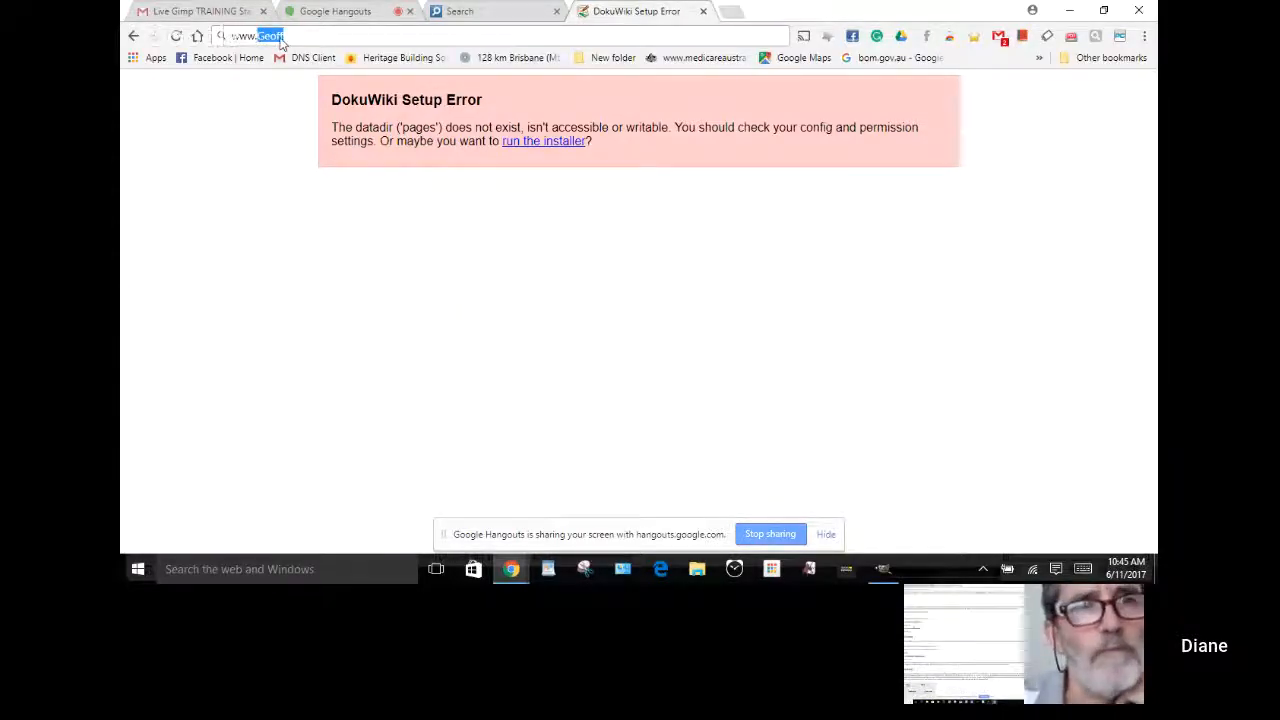
drag(283, 40, 217, 45)
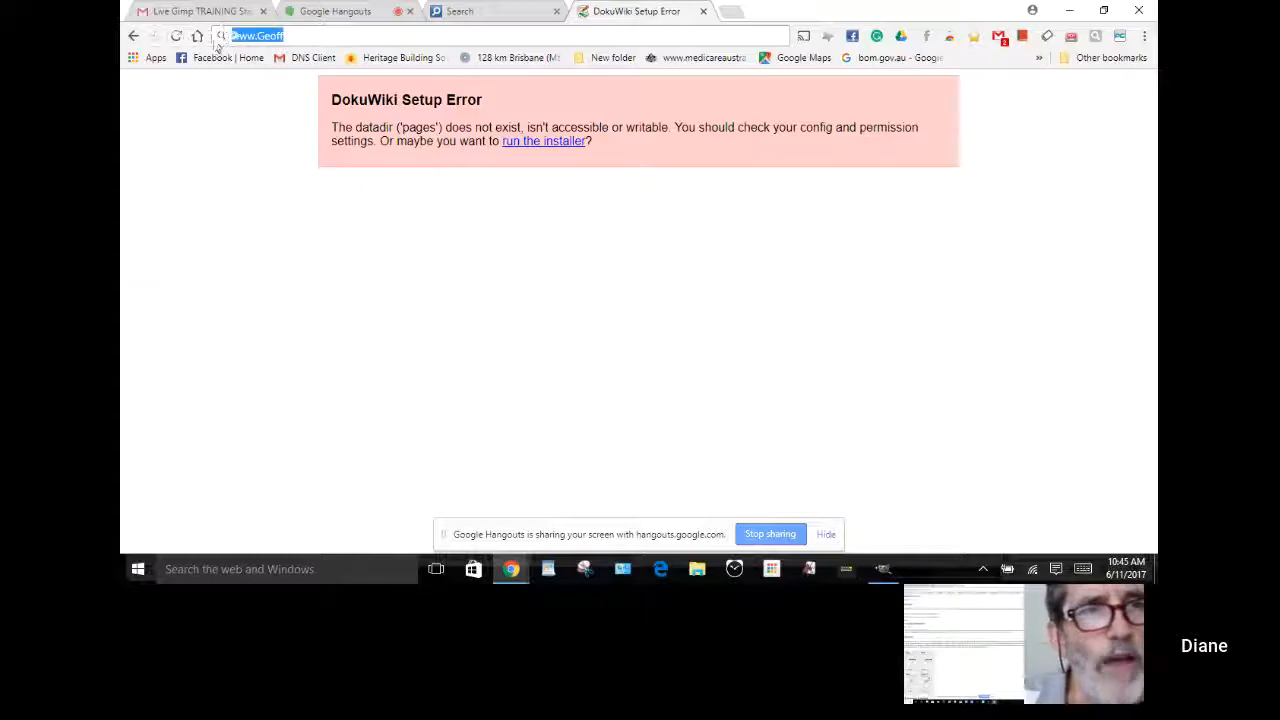
key(BackSpace)
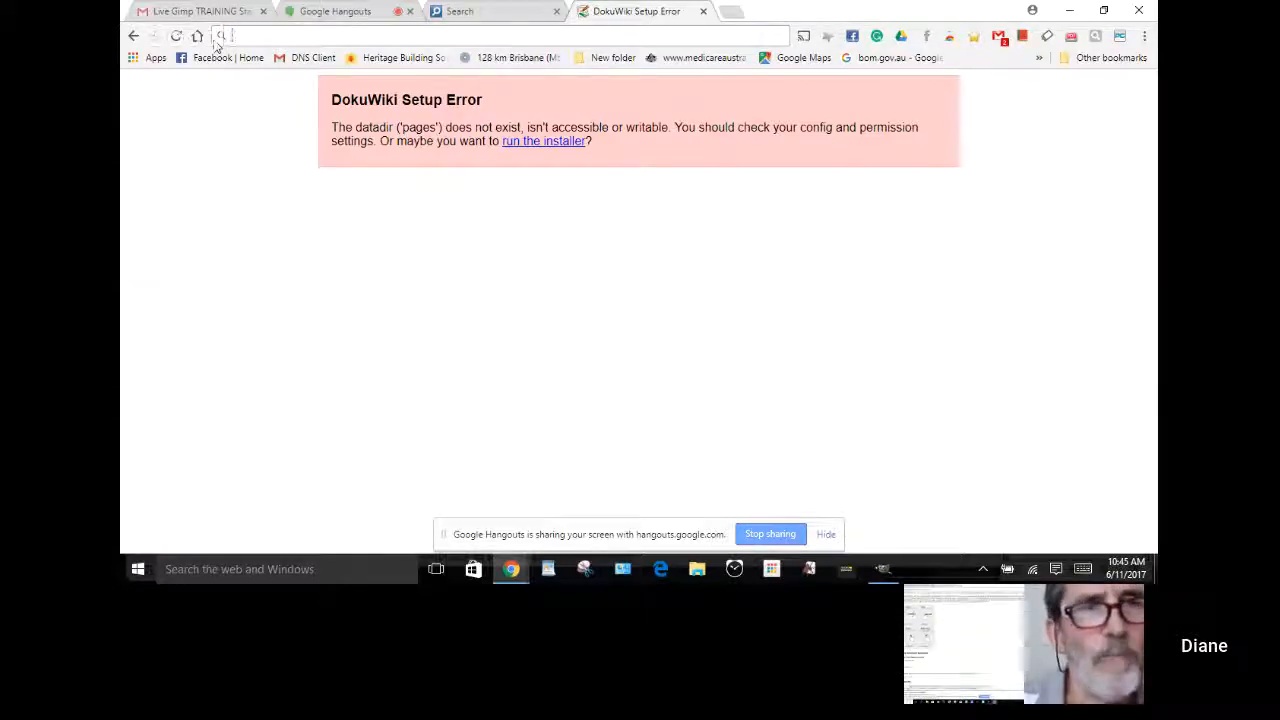
text(Geoff.greig.net.au)
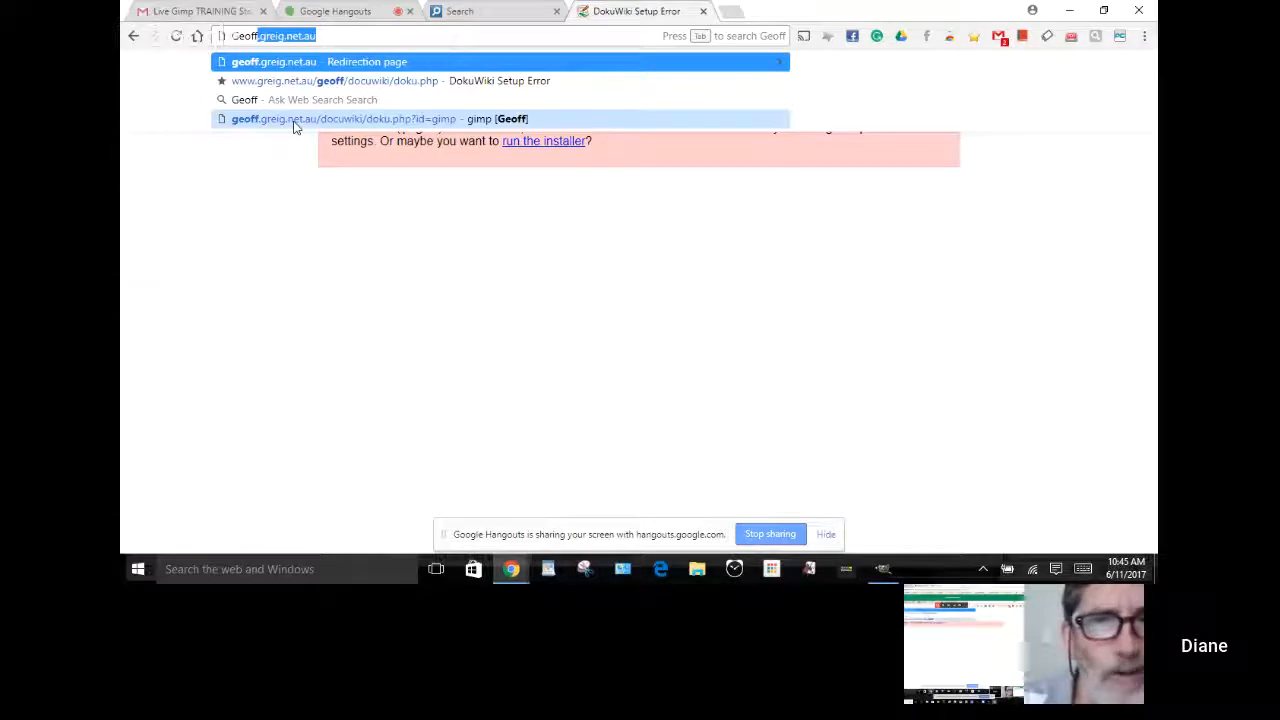
click(296, 121)
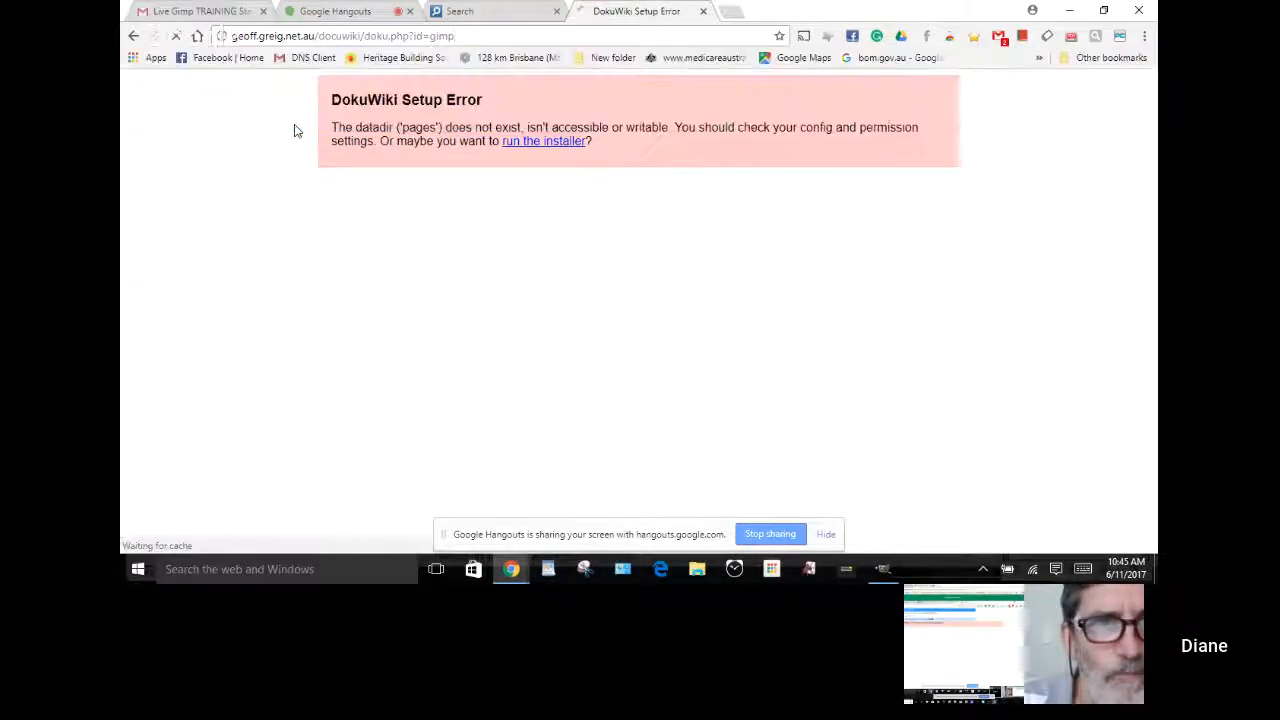
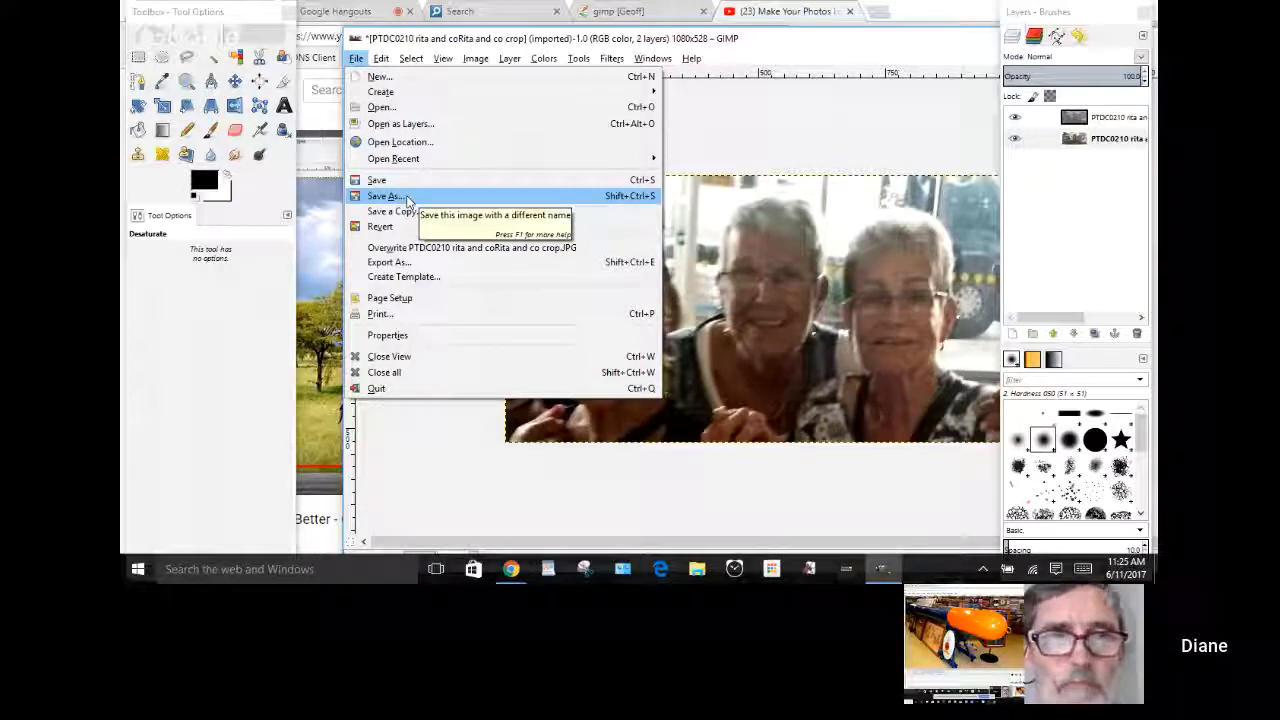
- Start an export of the enhanced photo to the Desktop, naming the JPG "enhanced" plus the pictured woman's first name and "and co"
mouse_move(519, 97)
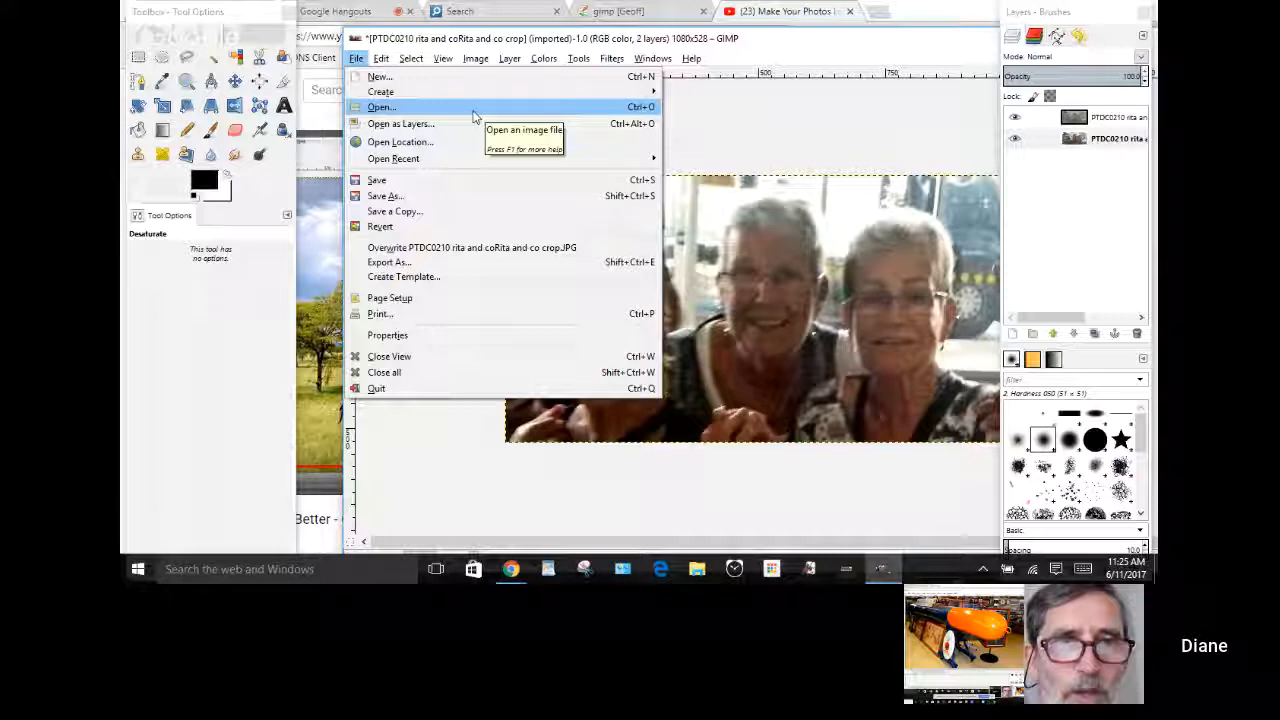
mouse_move(475, 60)
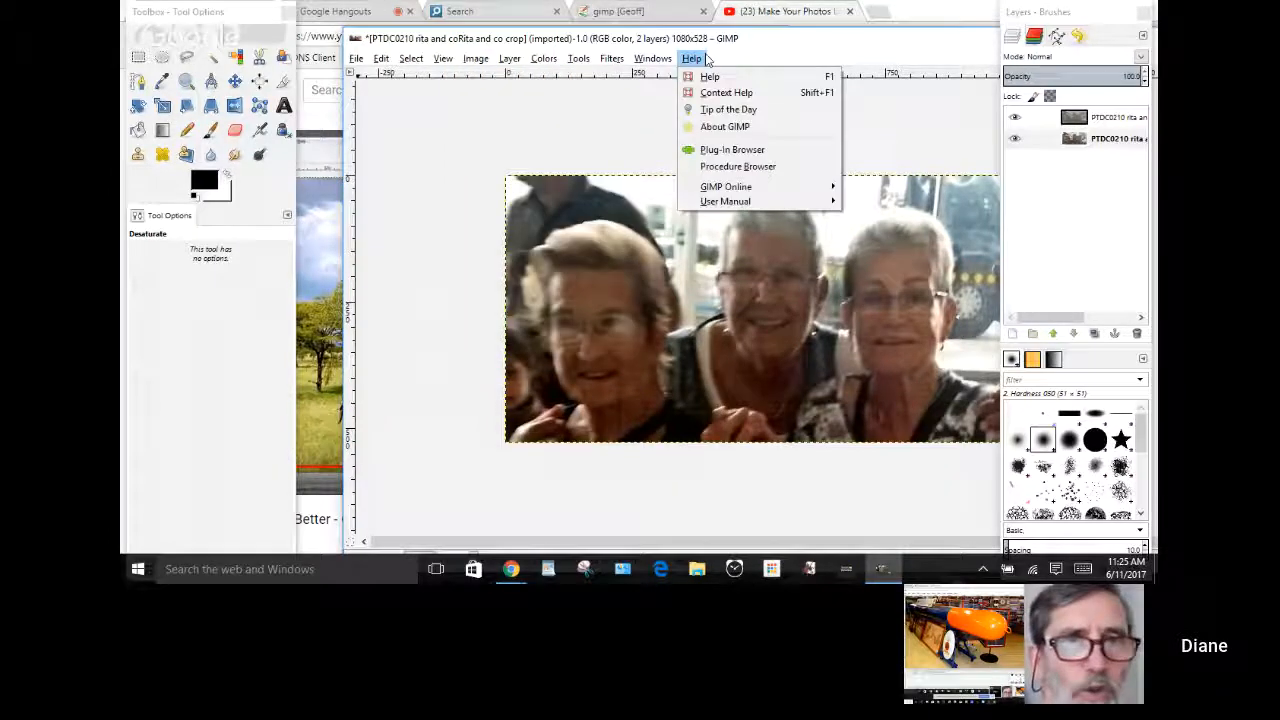
mouse_move(356, 62)
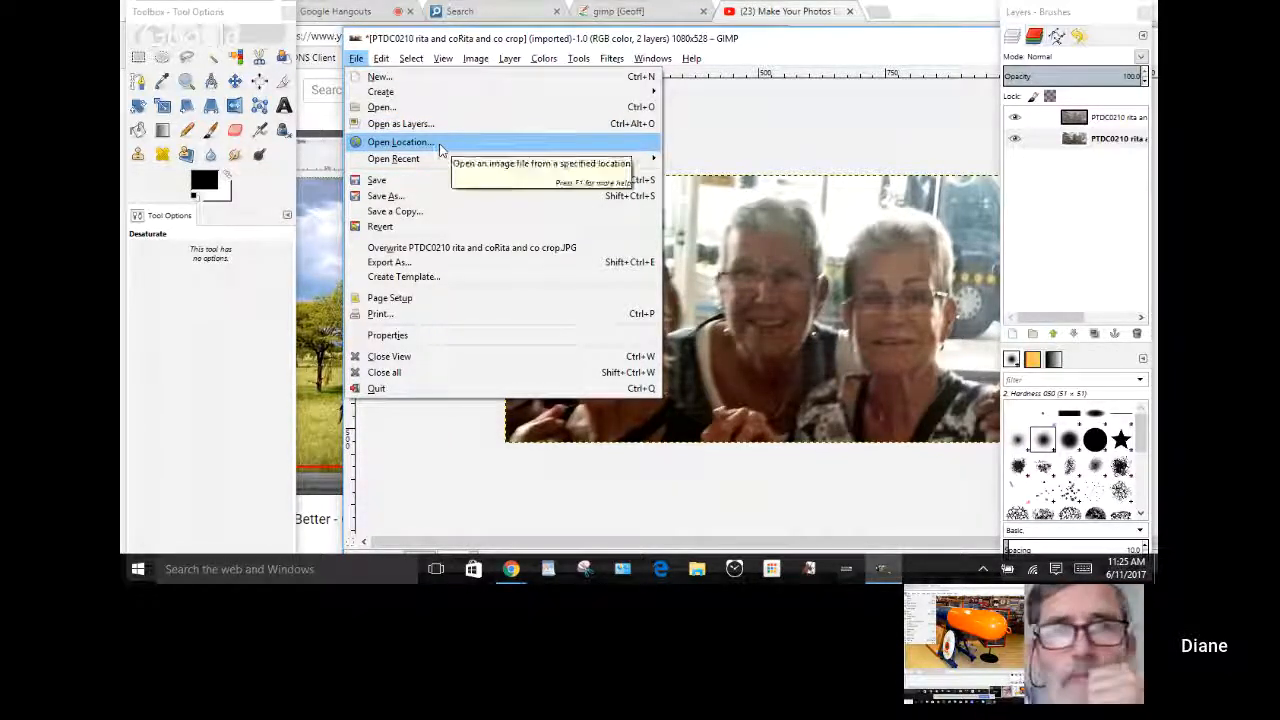
mouse_move(432, 162)
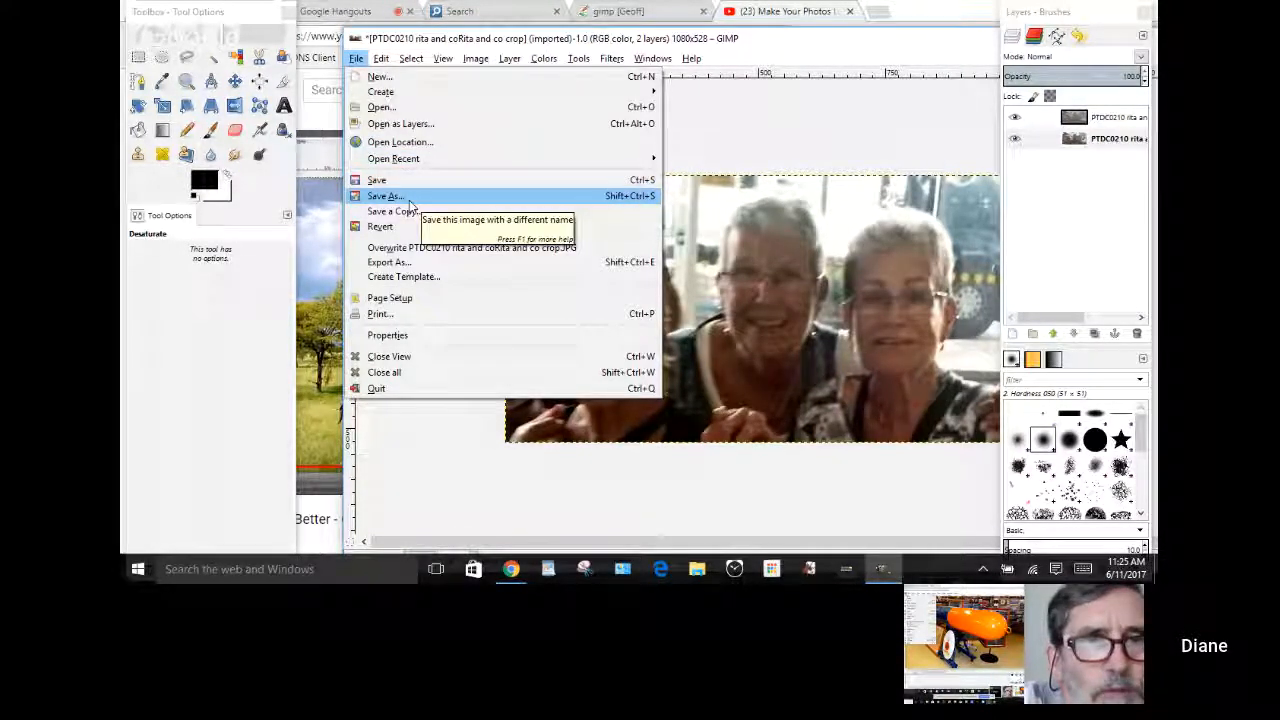
click(403, 263)
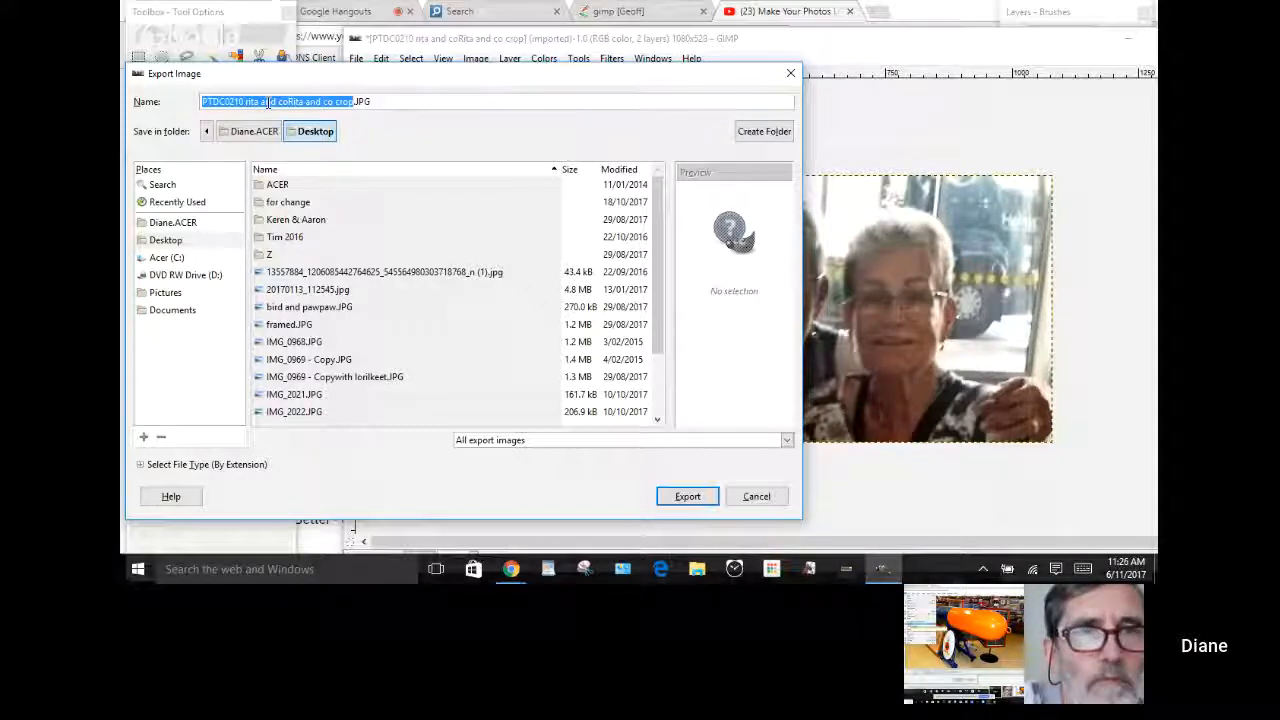
key(BackSpace)
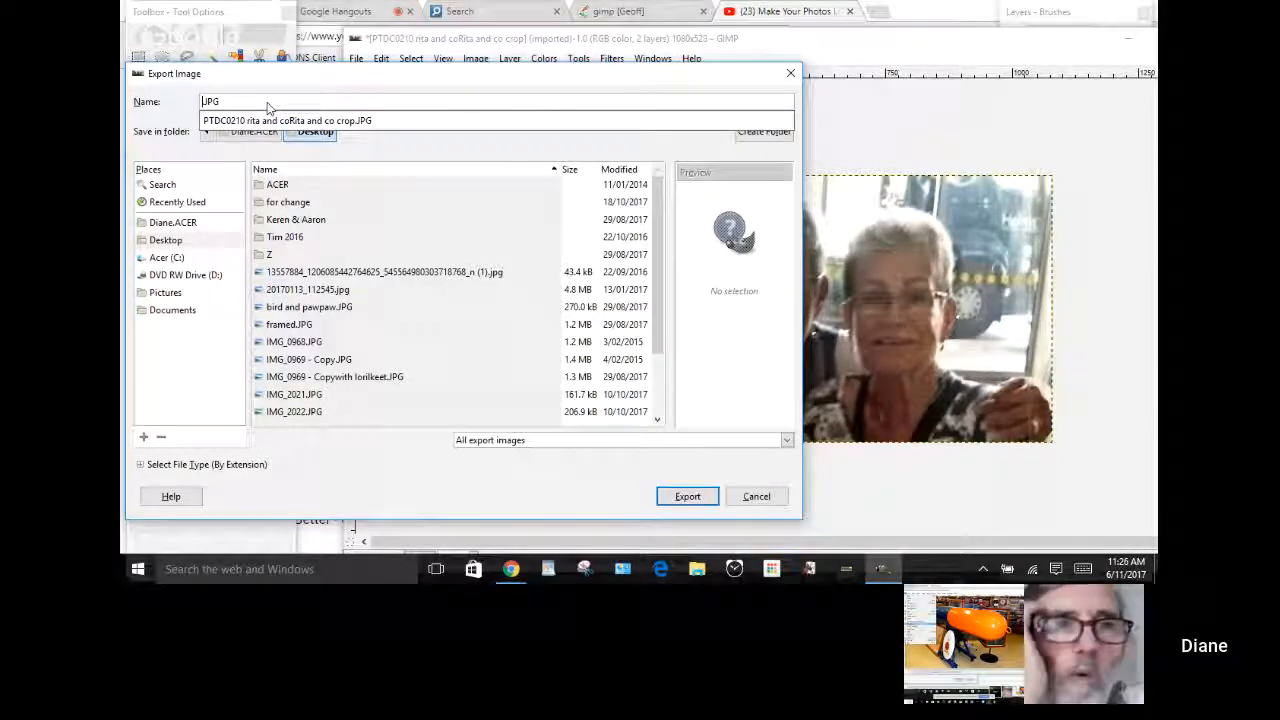
text(enhance)
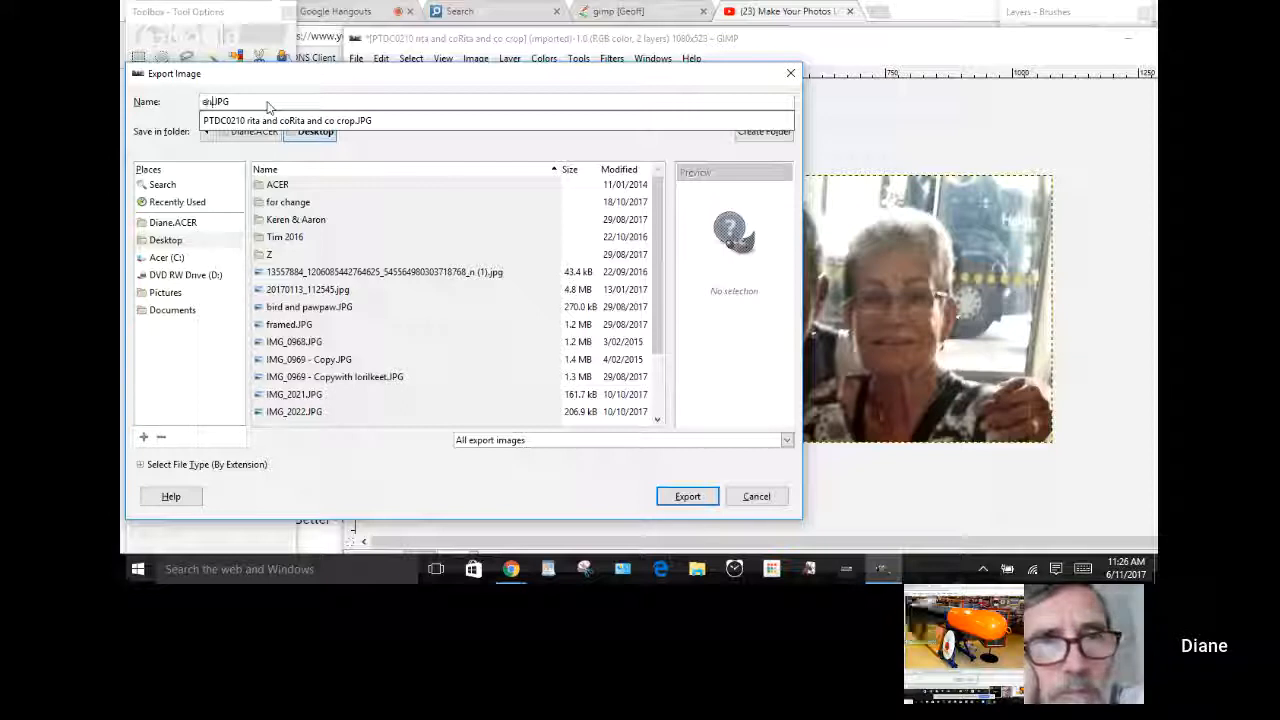
text(d rita)
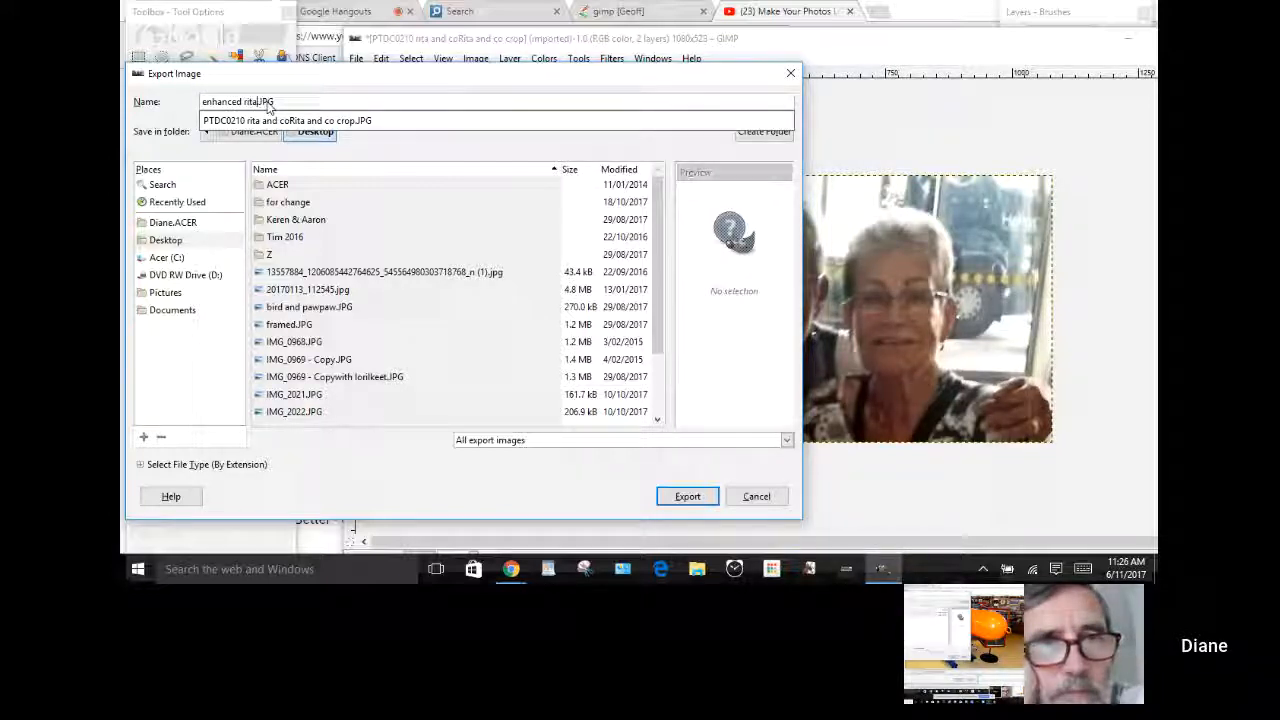
text( and co)
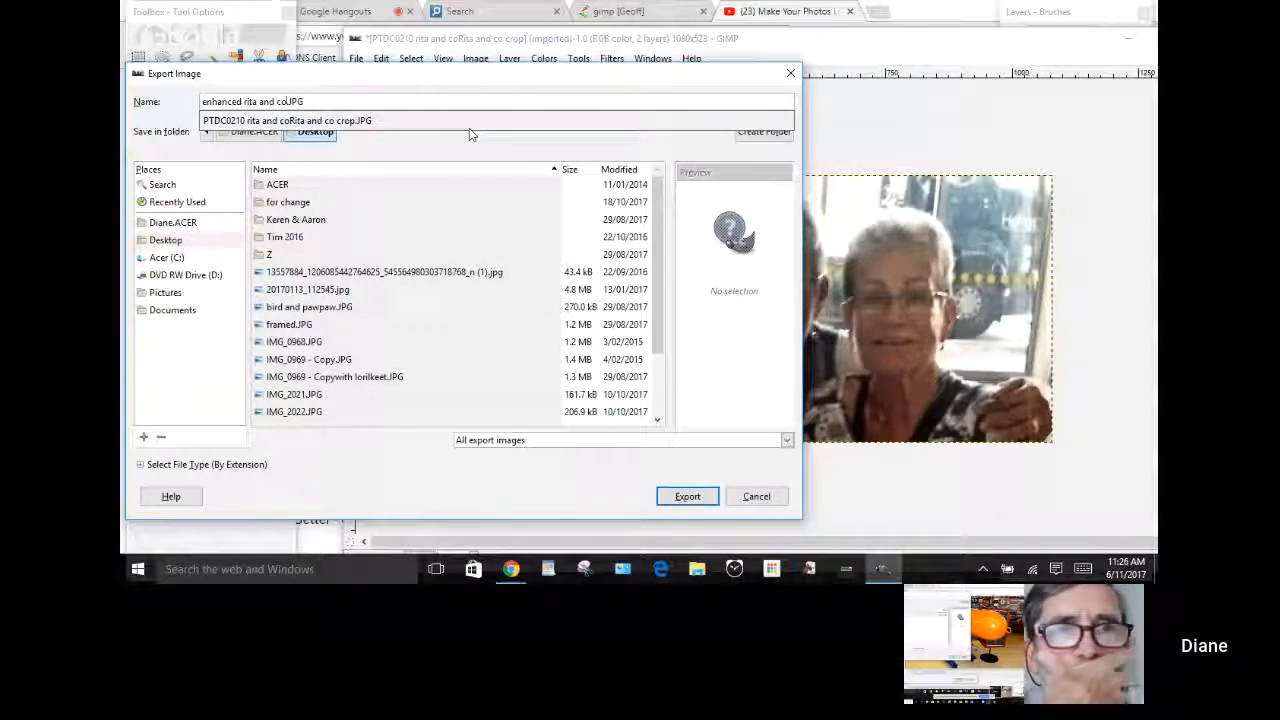
- Export the enhanced group photo to the Desktop as a JPEG at quality 90
click(690, 500)
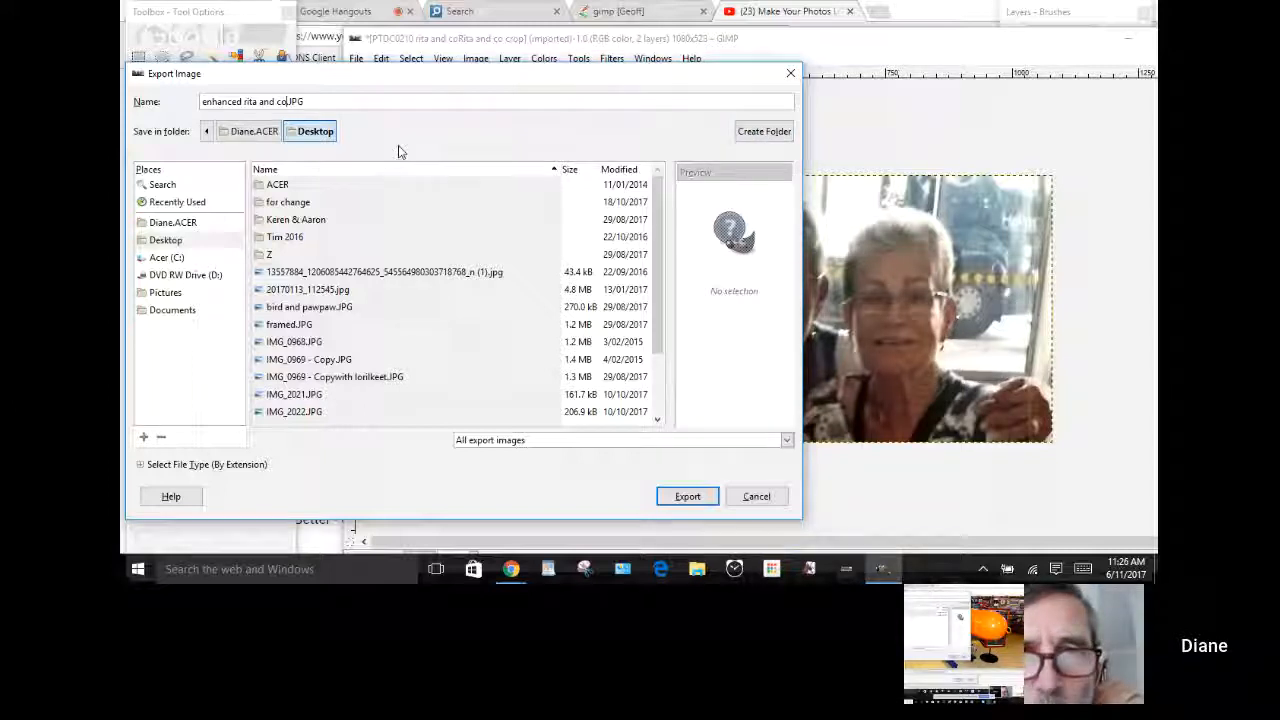
click(689, 503)
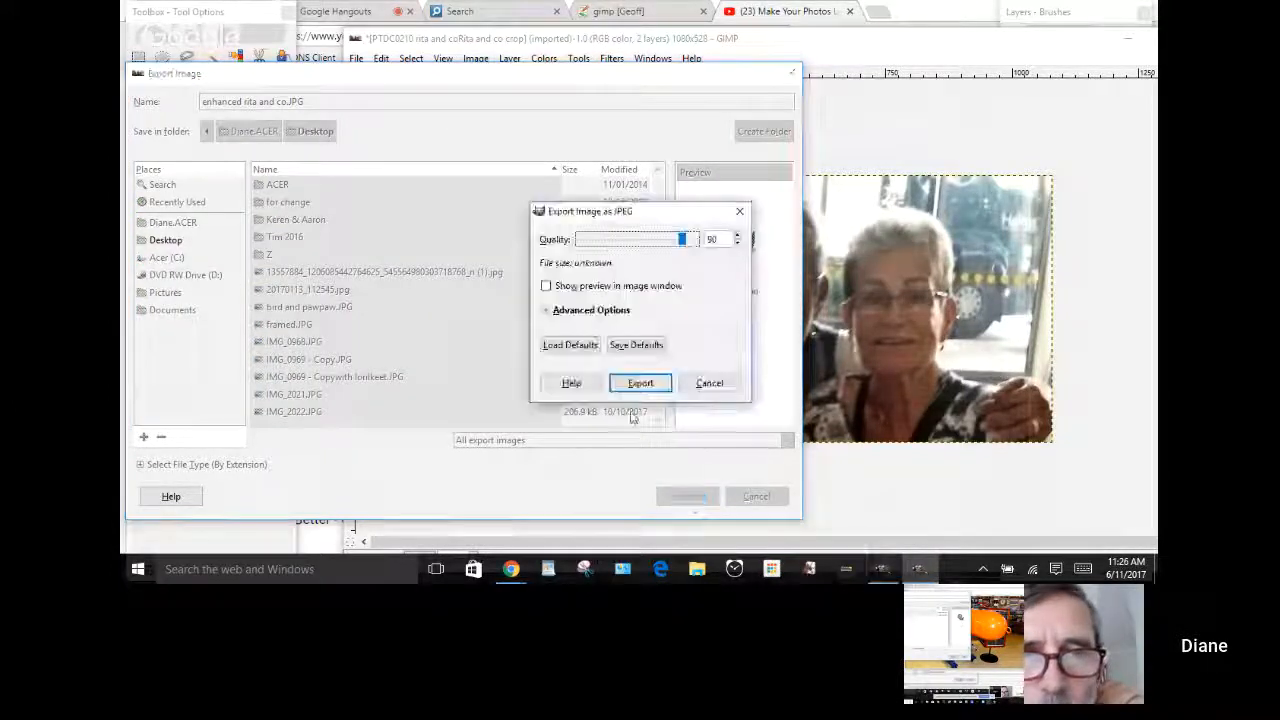
click(640, 383)
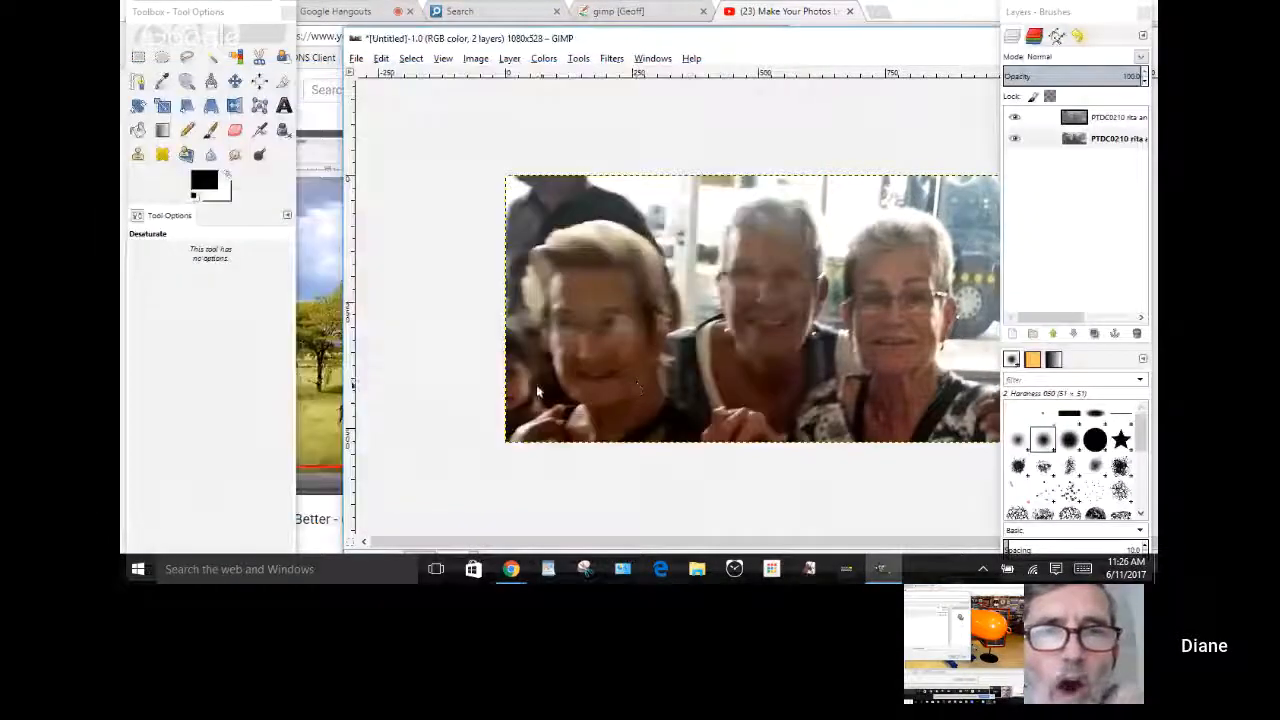
click(442, 274)
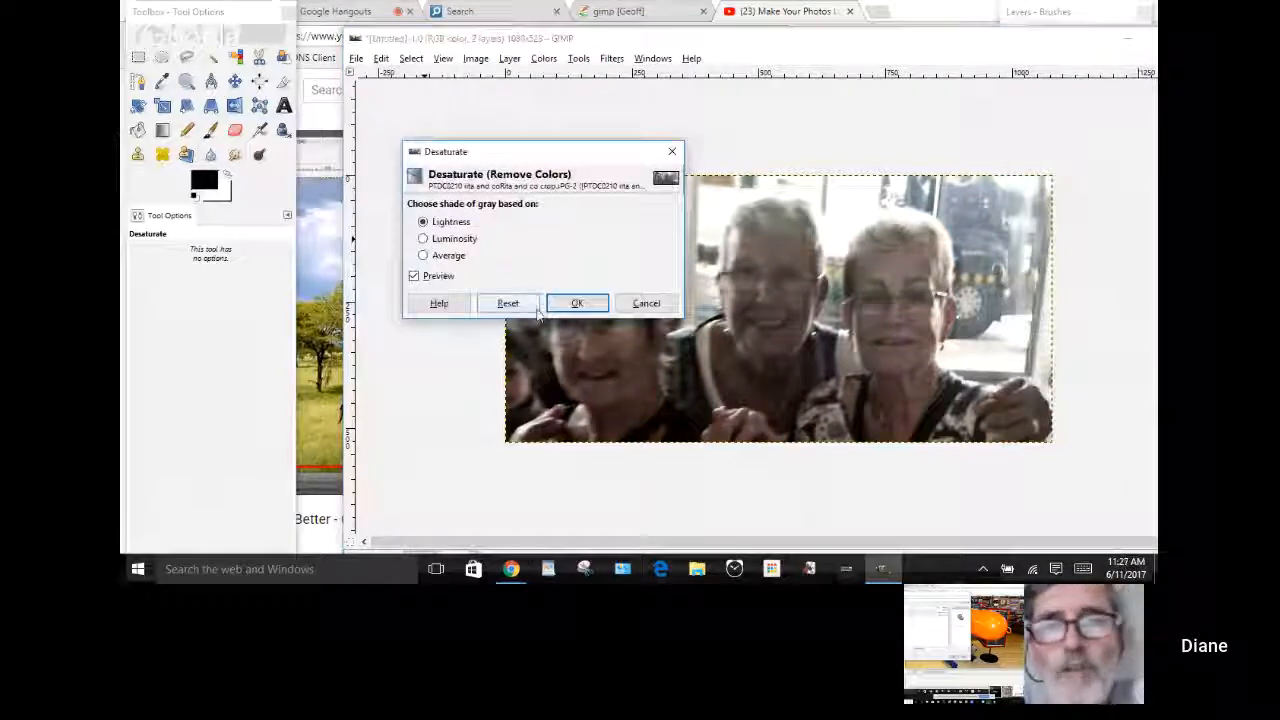
click(672, 153)
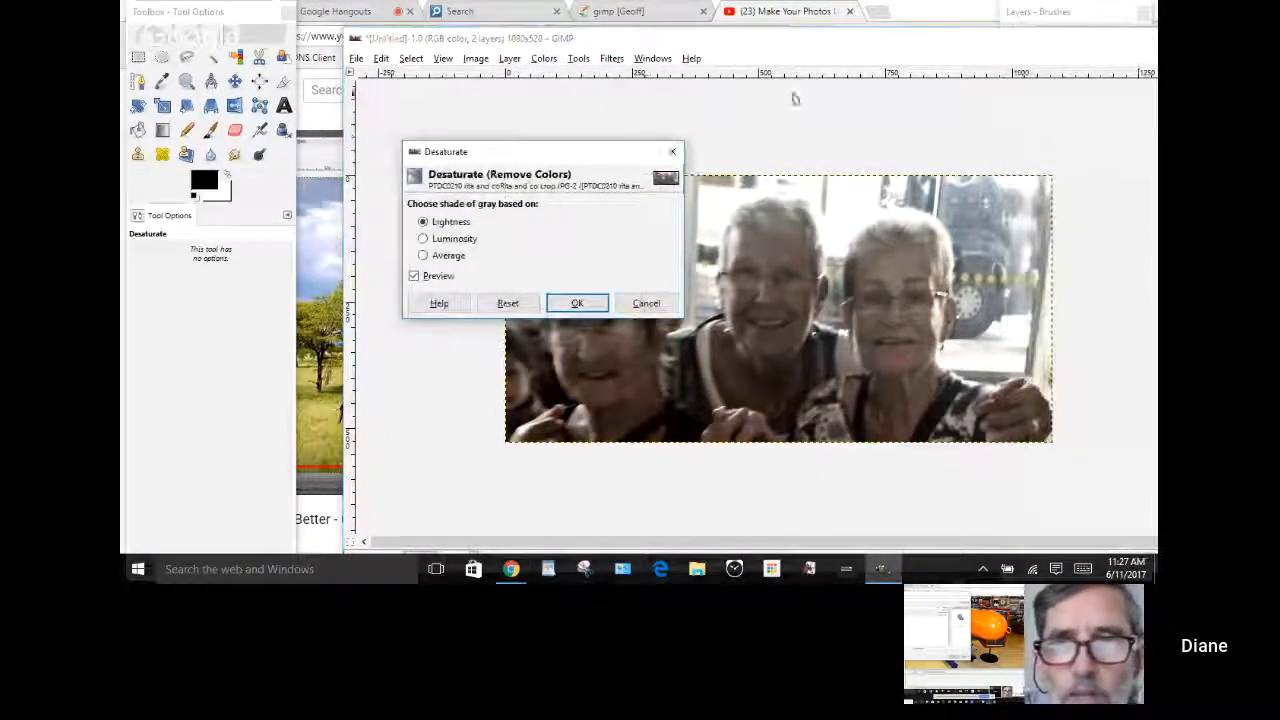
click(672, 152)
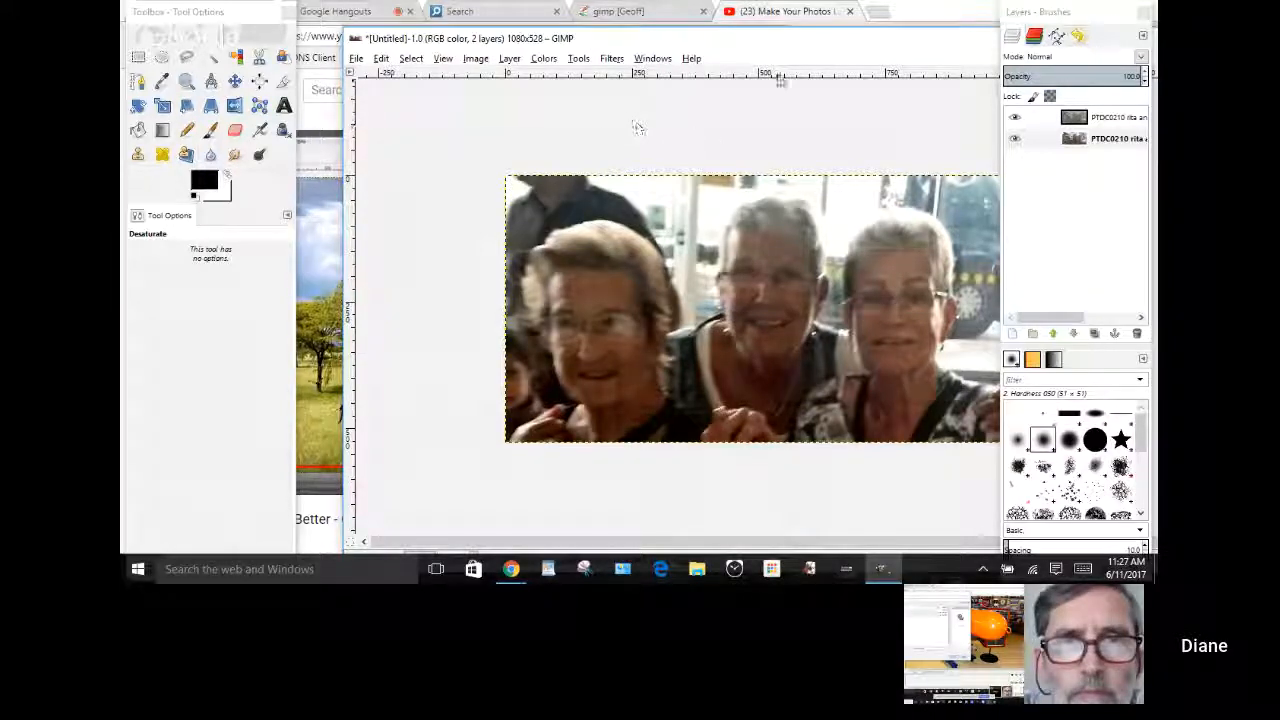
- Try to export the group photo again to the Desktop under the same file name, and cancel without replacing the existing file
drag(814, 43, 776, 42)
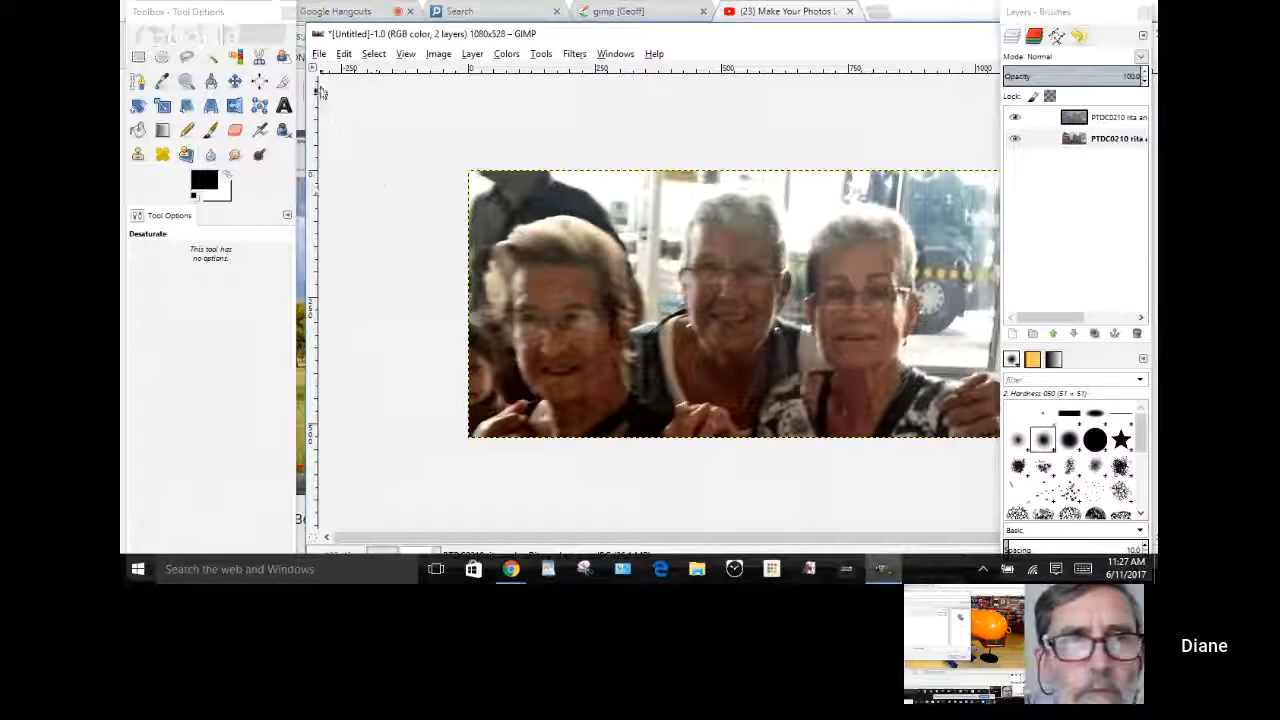
click(319, 55)
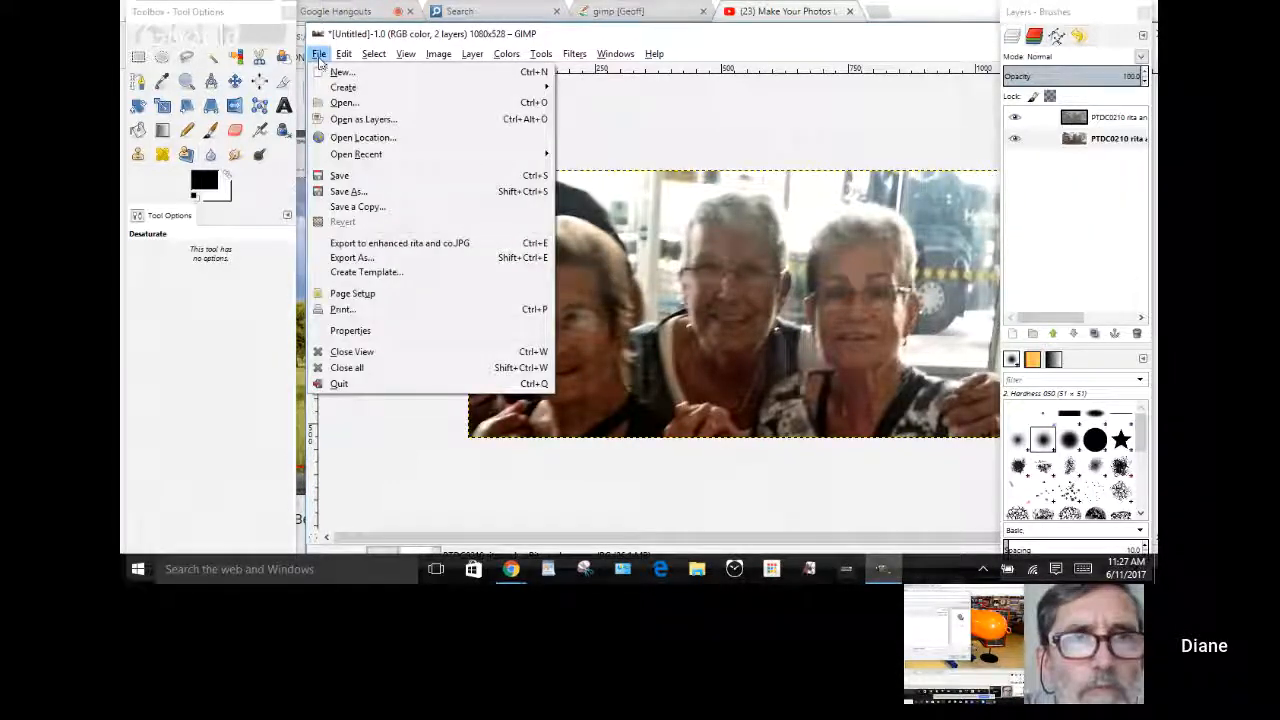
click(366, 262)
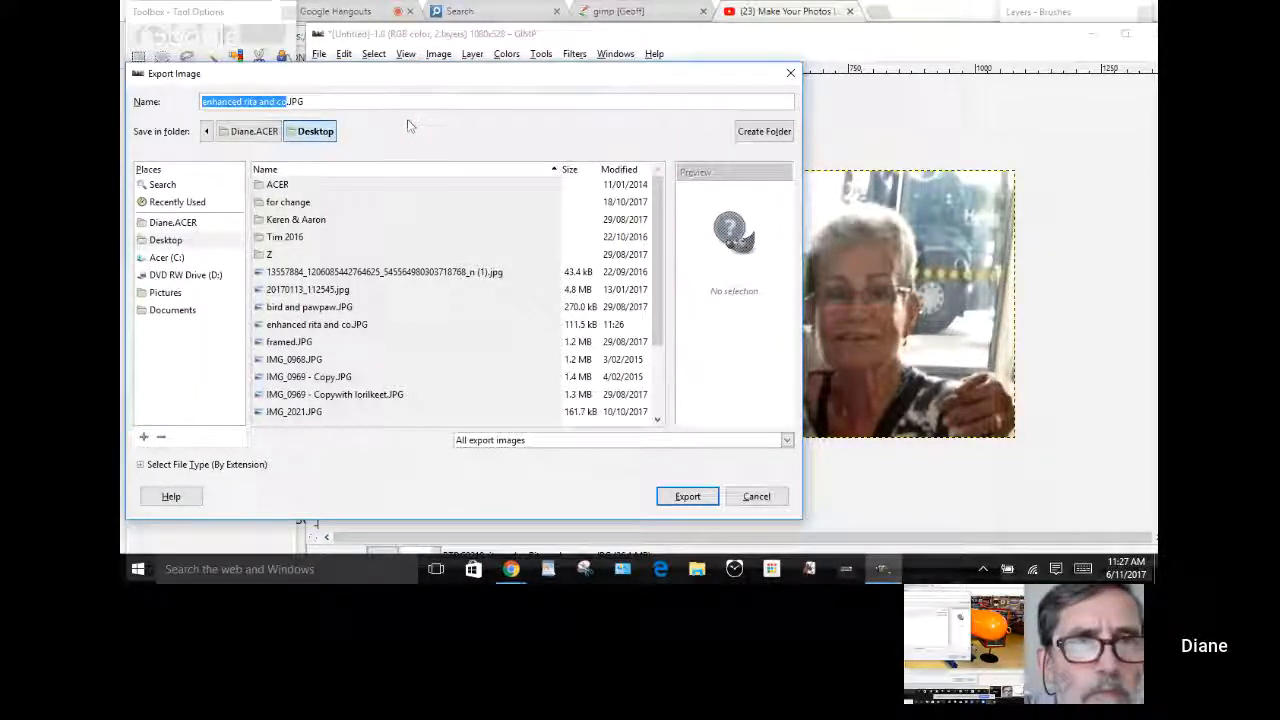
click(695, 498)
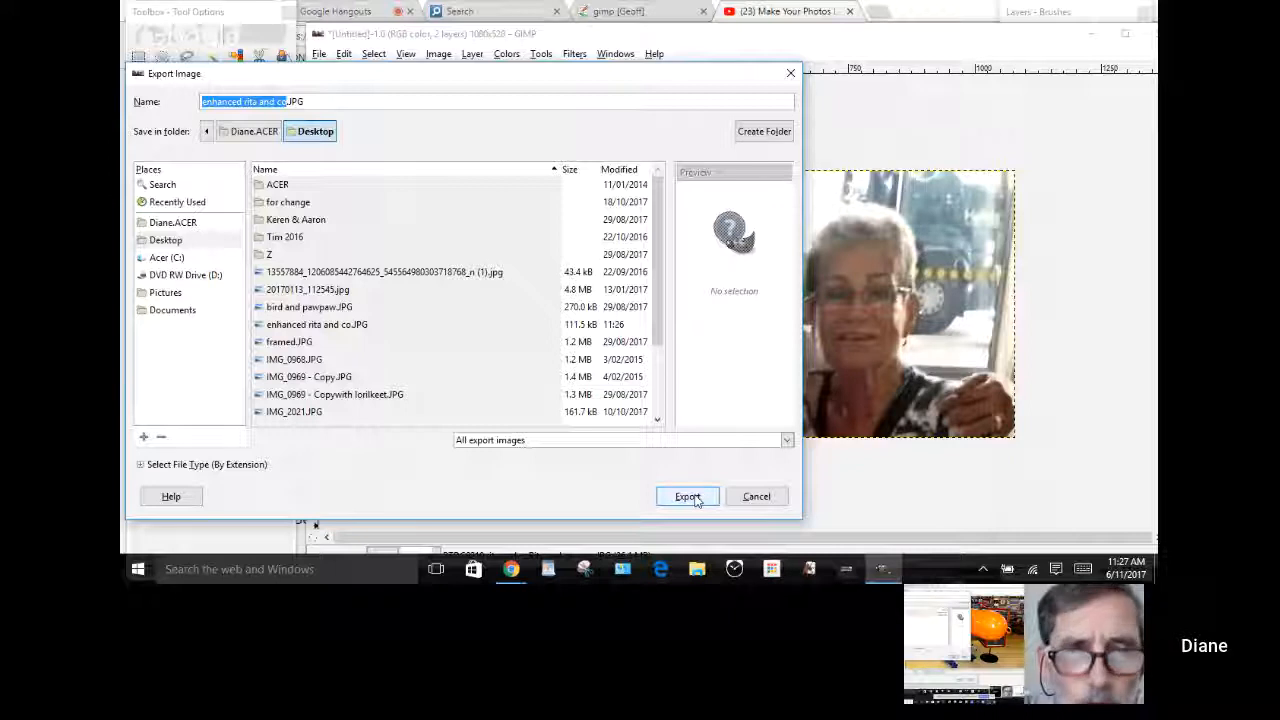
click(697, 500)
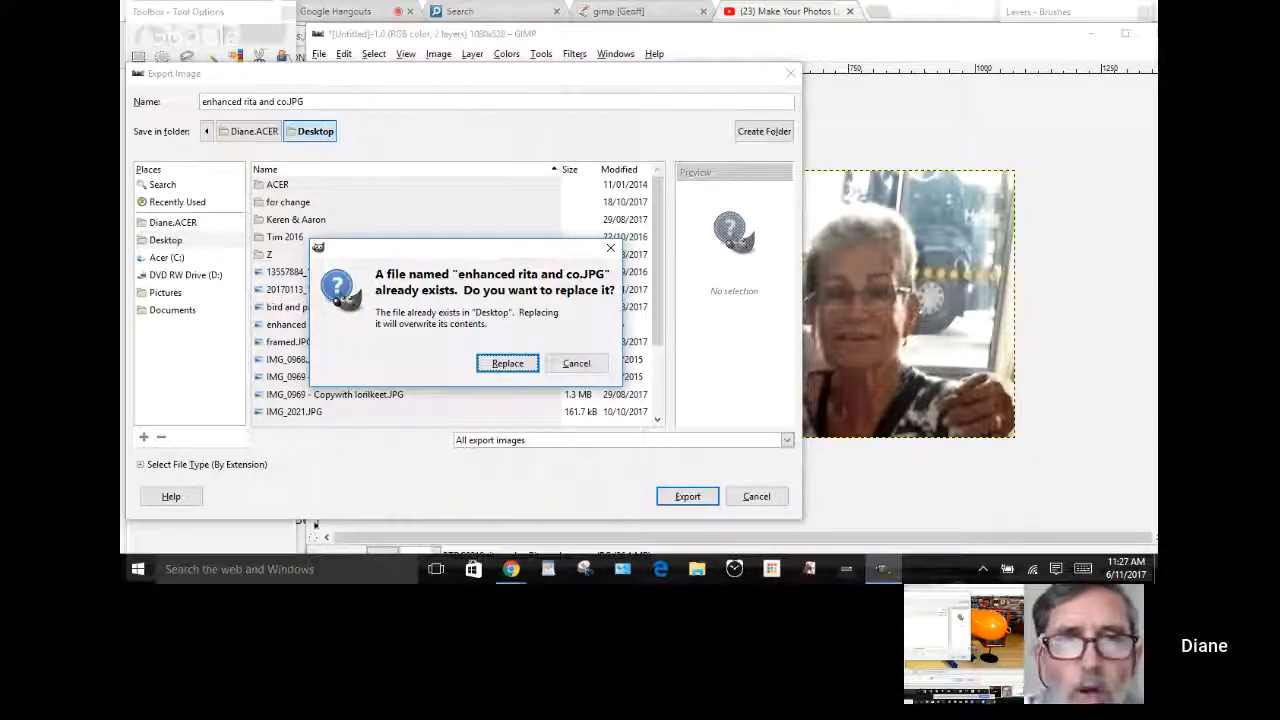
click(578, 365)
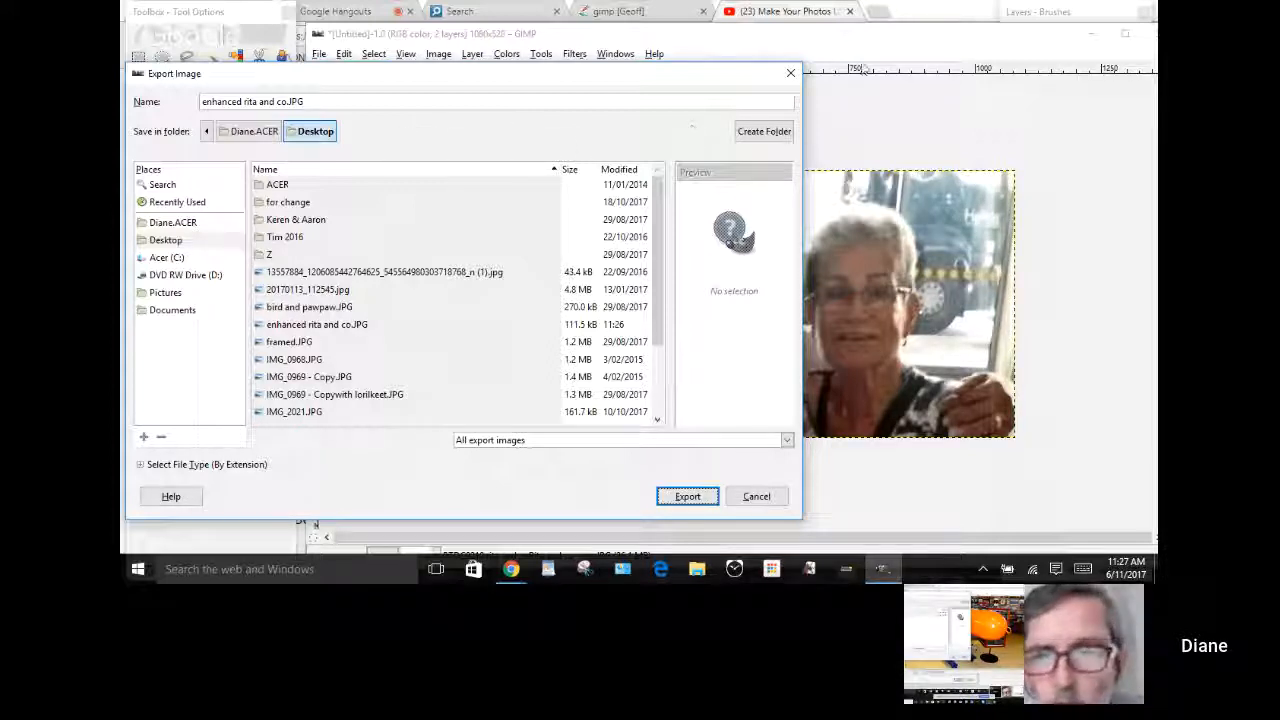
click(790, 76)
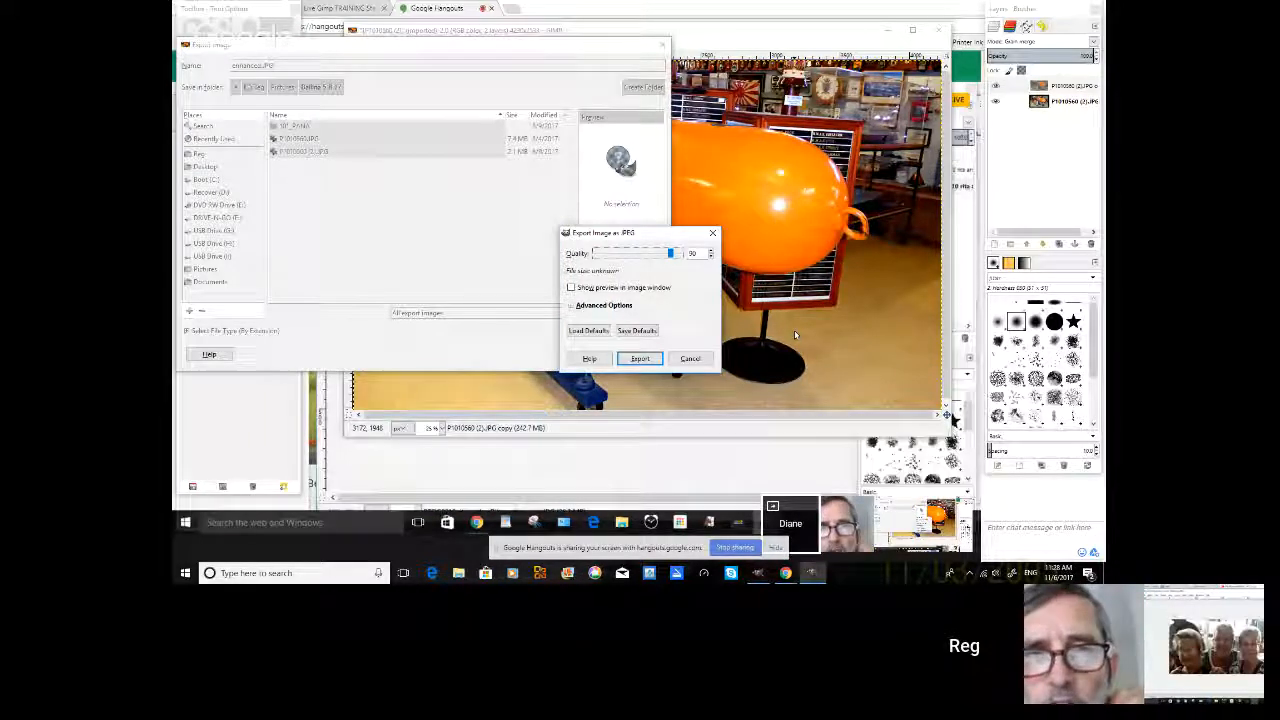
- Set the JPEG quality to 100 and export the orange balloon photo as enhanced.JPG
drag(669, 253, 681, 258)
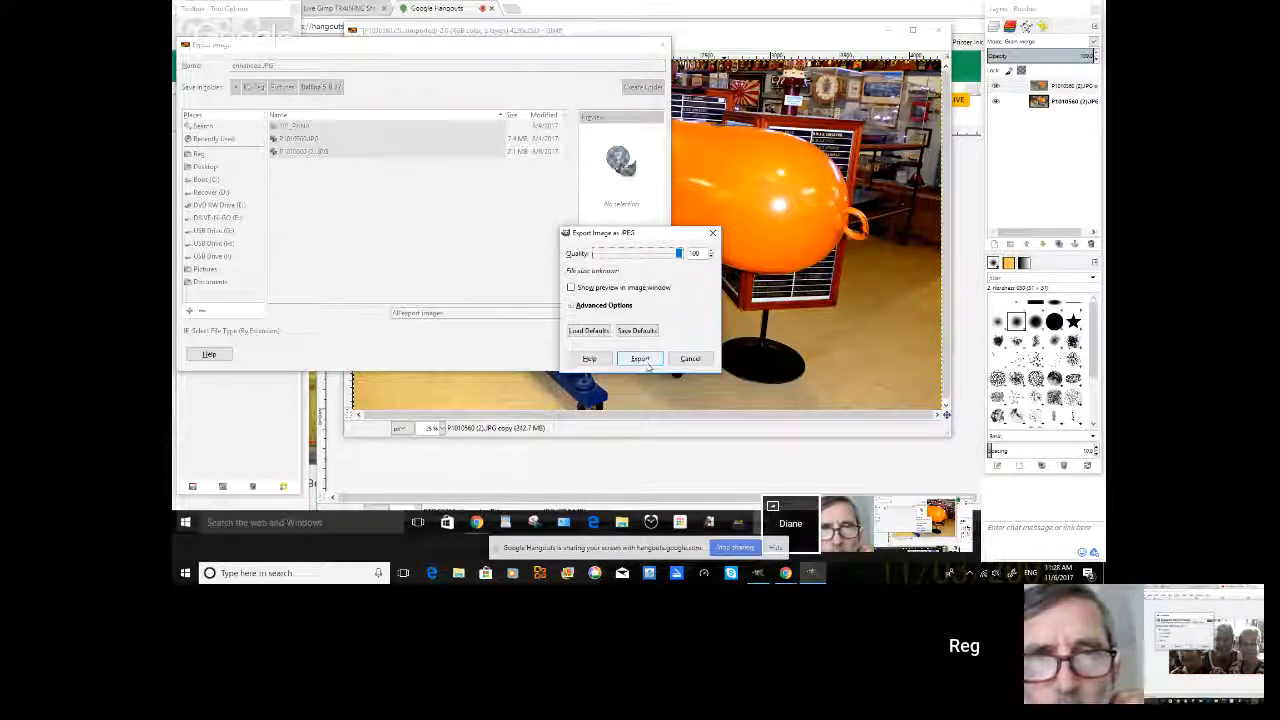
click(641, 359)
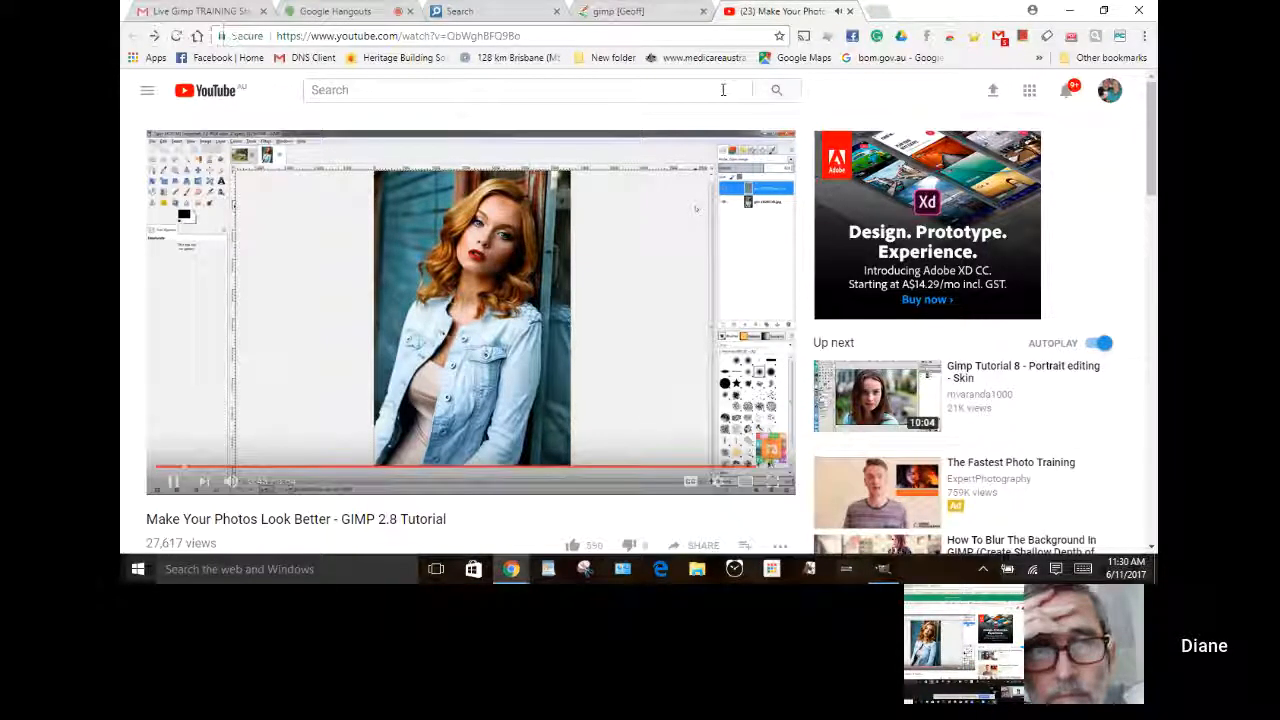
- Bookmark the YouTube video "Make Your Photos Look Better - GIMP 2.8 Tutorial" in Other bookmarks
click(779, 37)
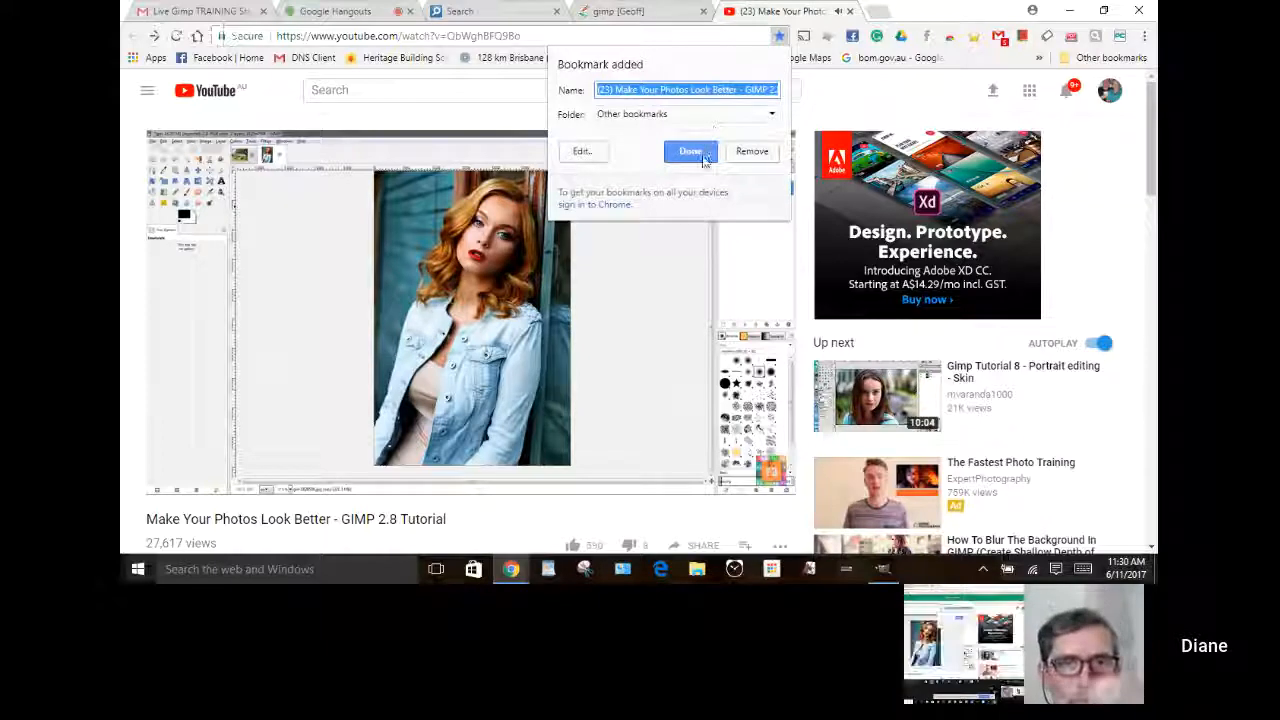
click(697, 157)
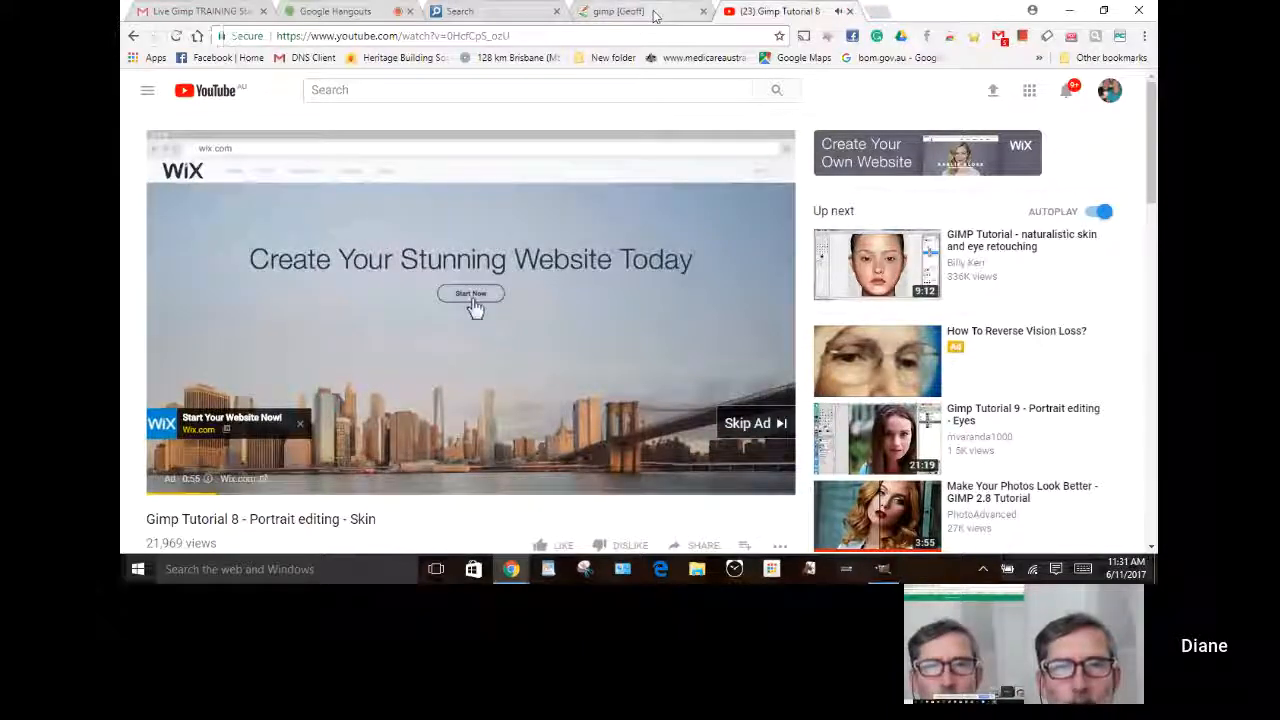
- Return to the GIMP wiki page and close the YouTube page playing Gimp Tutorial 8
click(620, 12)
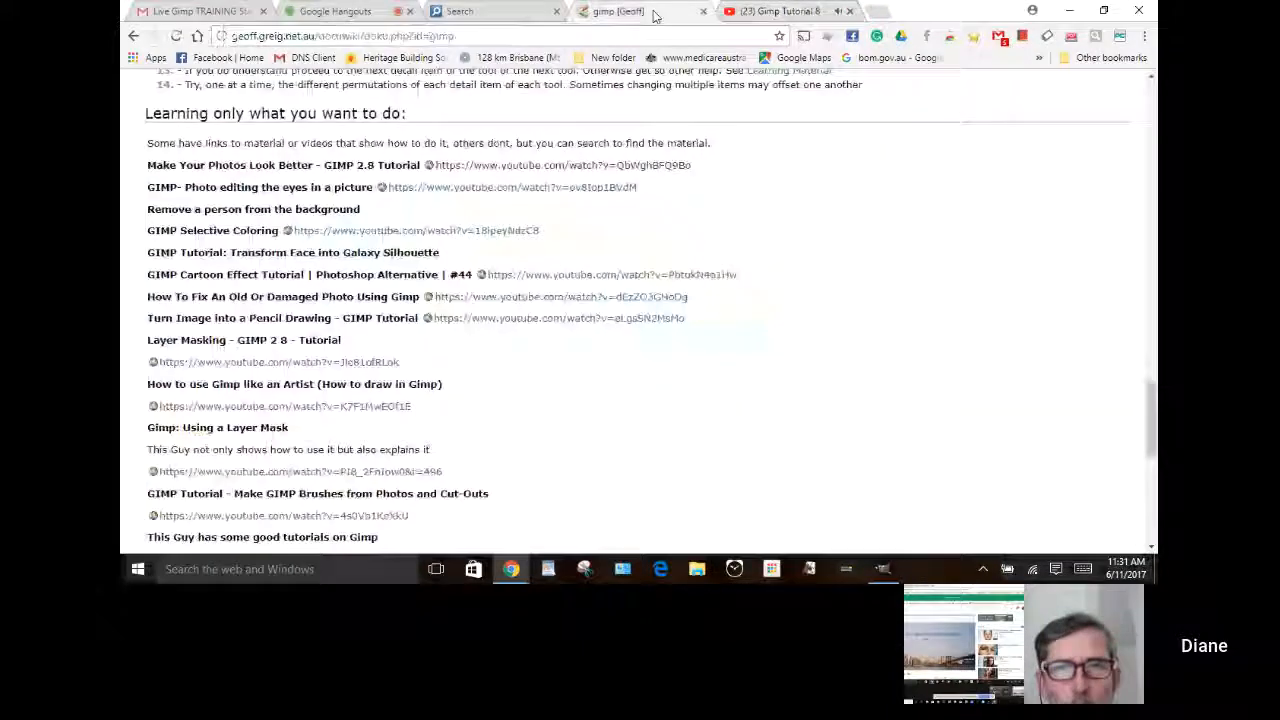
click(850, 12)
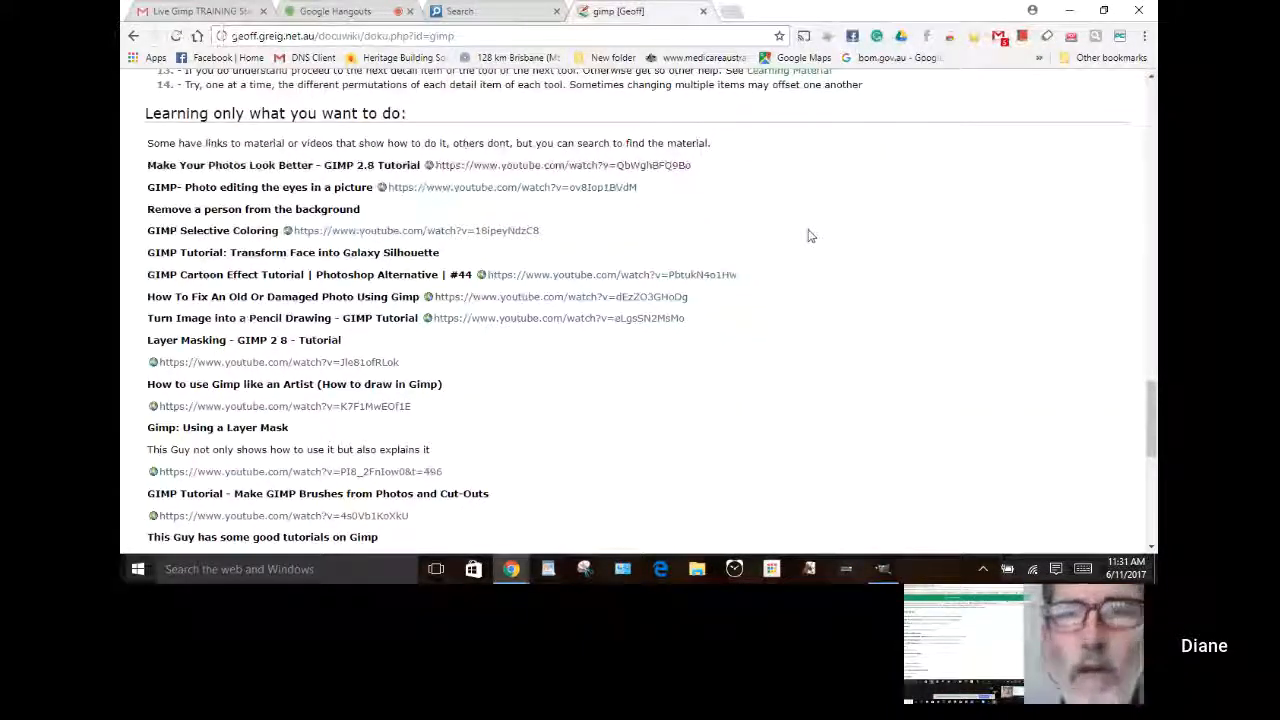